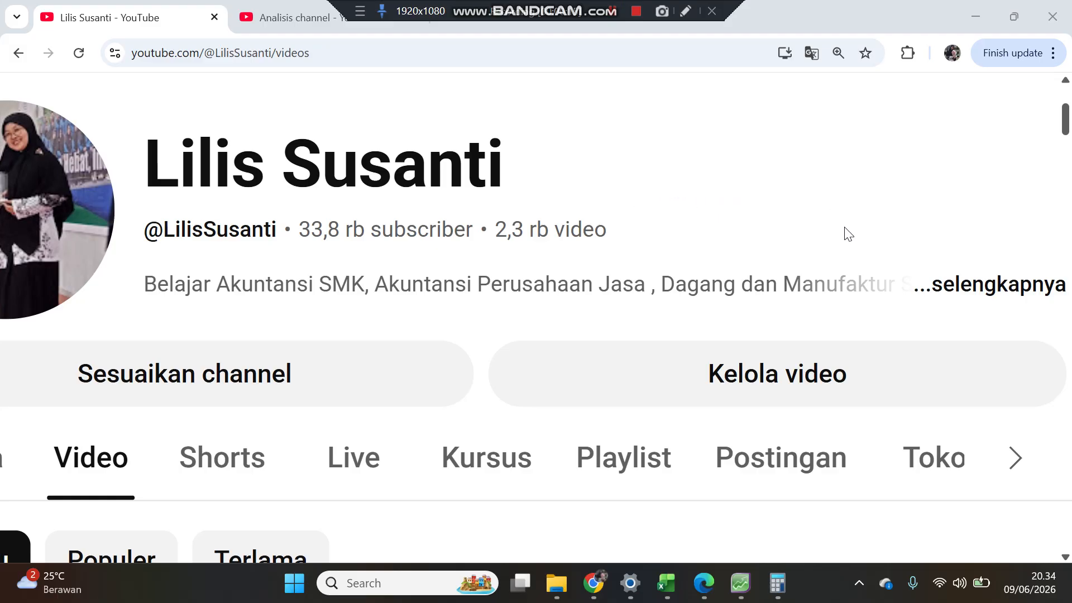
# Step: Switch to the MYOB company file and open the Accounts command centre
pyautogui.scroll(-7, 845, 234)
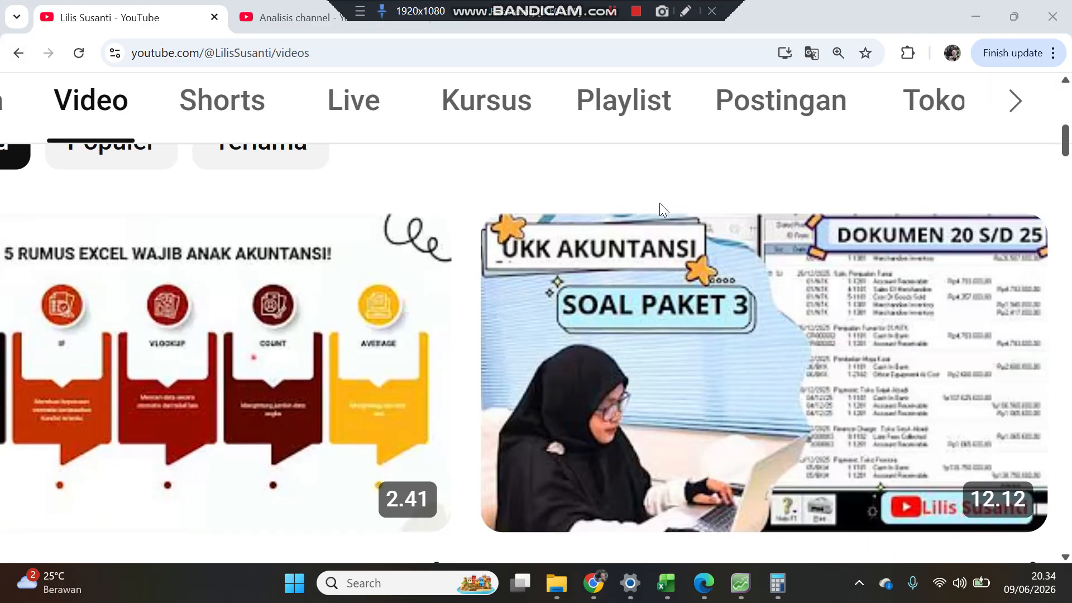
pyautogui.moveTo(706, 329)
pyautogui.click(972, 18)
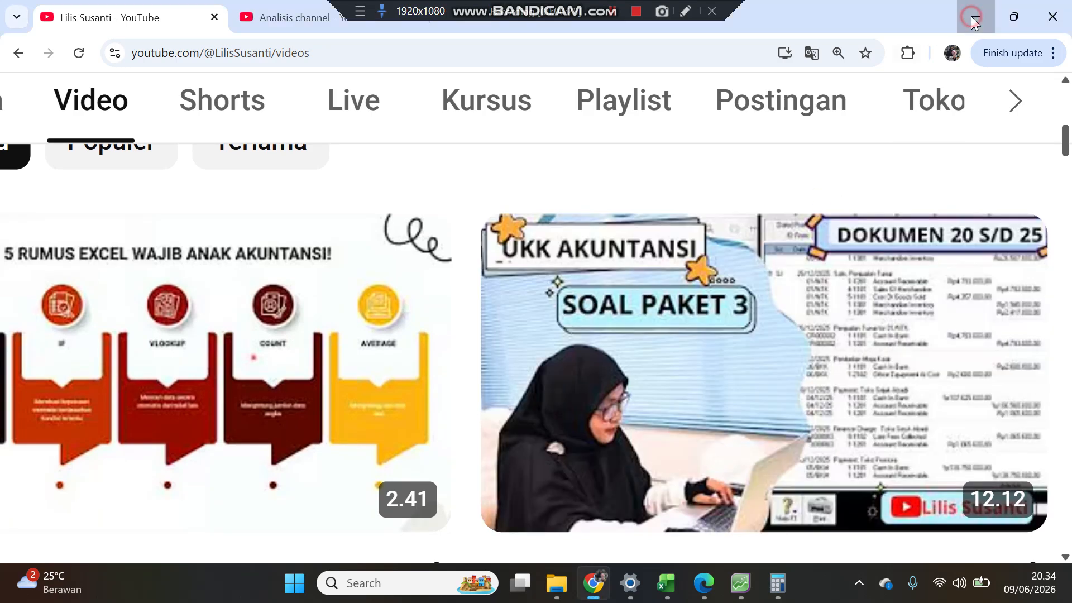
pyautogui.click(754, 471)
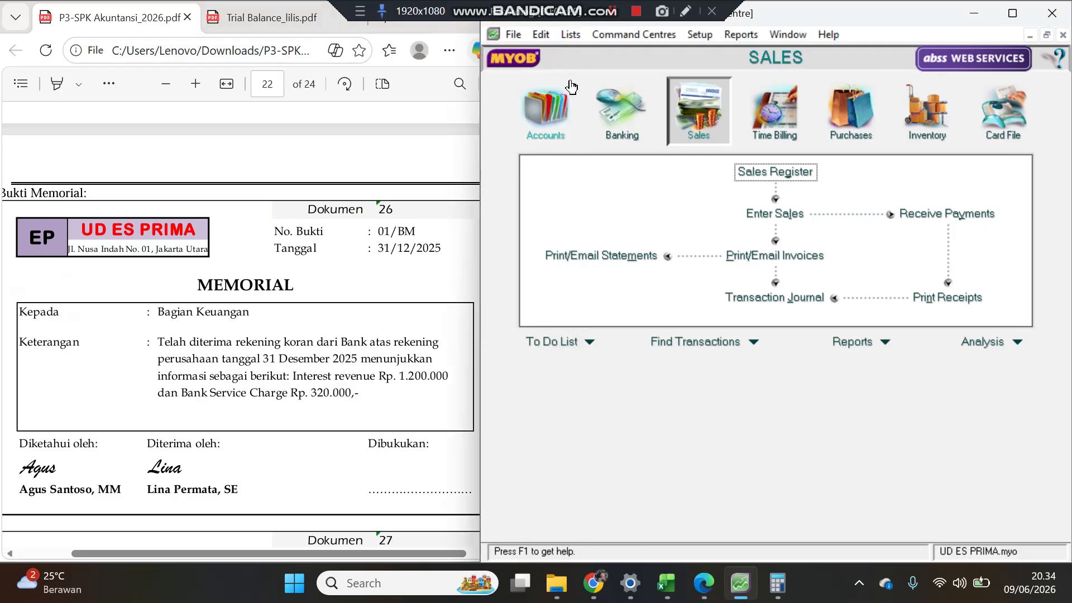
pyautogui.click(555, 96)
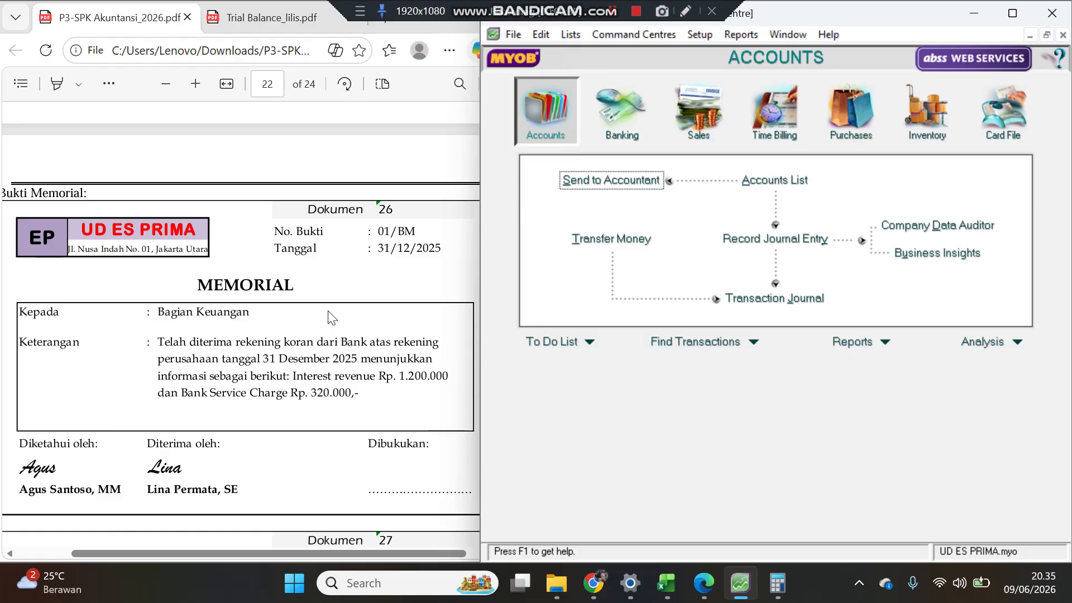
# Step: Review the trial balance PDF, then zoom into memorial document 26 in the exercise PDF
pyautogui.click(234, 18)
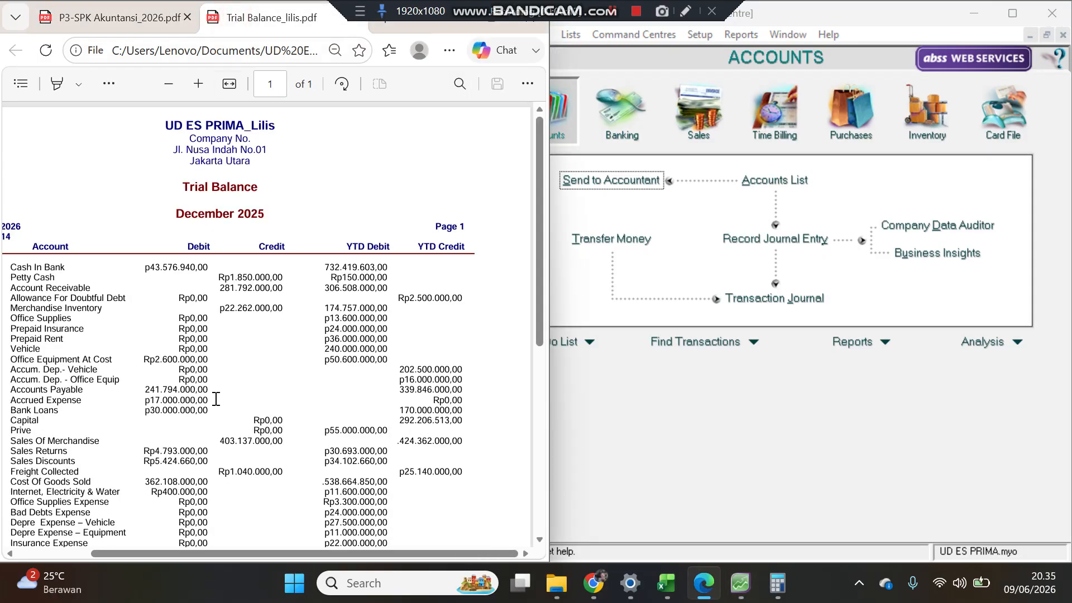
pyautogui.click(132, 18)
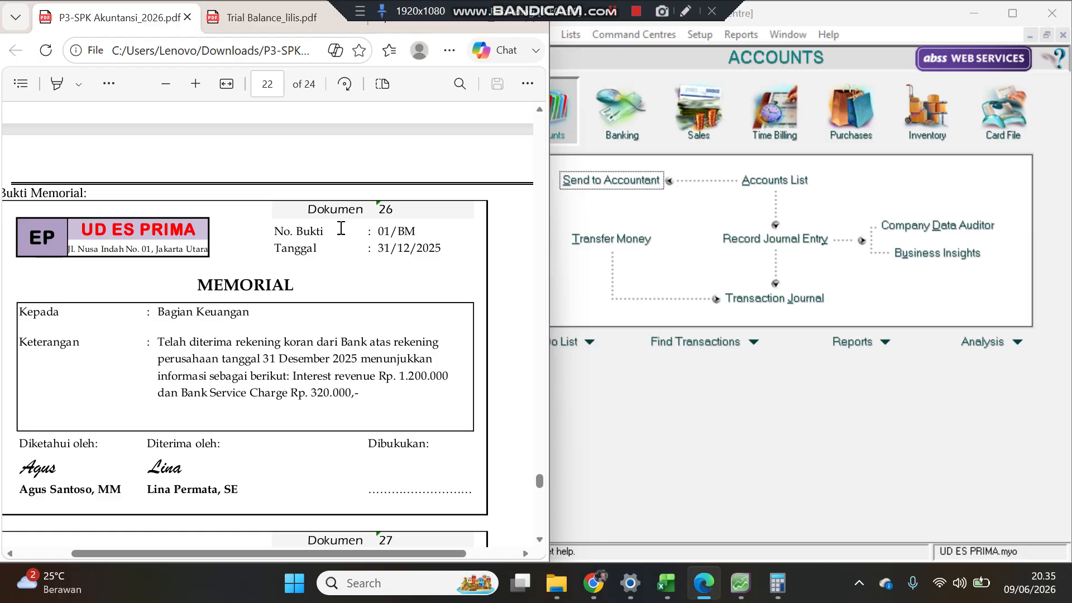
pyautogui.moveTo(294, 551); pyautogui.dragTo(284, 552)
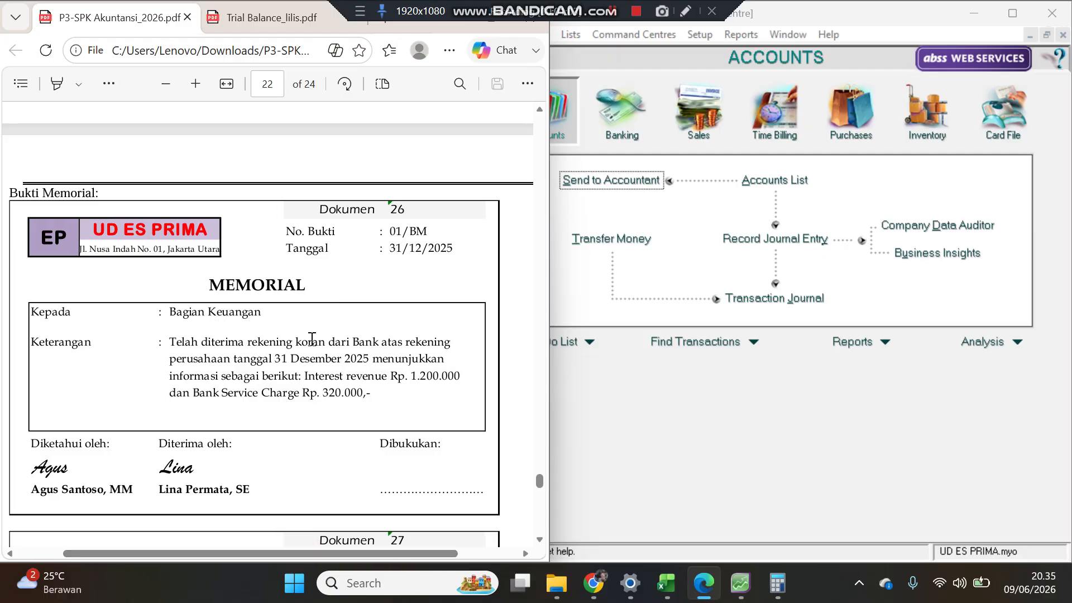
pyautogui.click(192, 87)
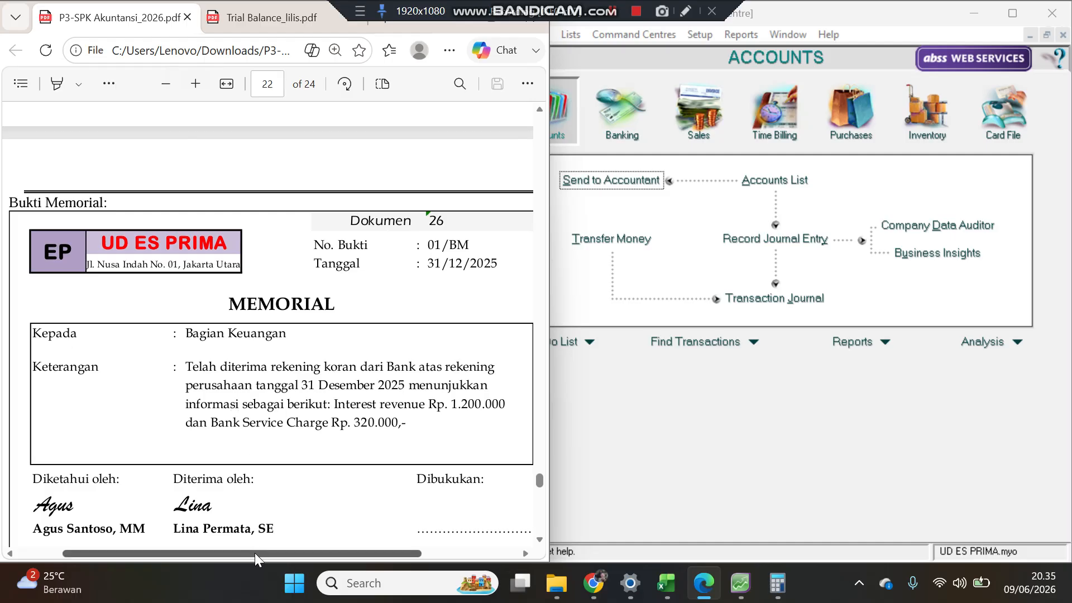
pyautogui.moveTo(255, 552); pyautogui.dragTo(263, 555)
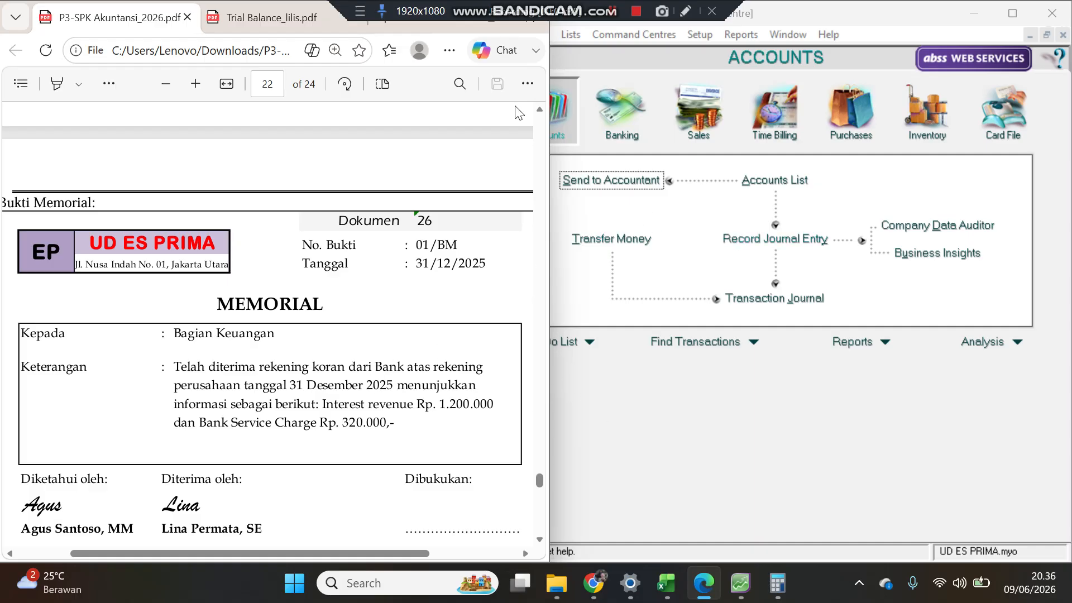
# Step: Open a new general journal entry and set its date to 31/12/2025
pyautogui.click(575, 115)
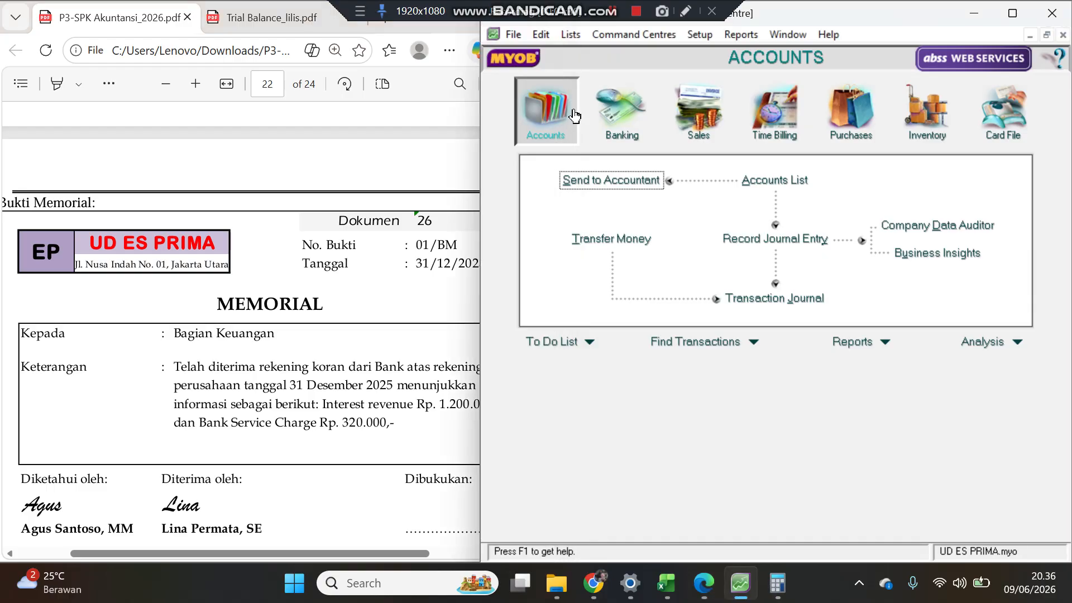
pyautogui.click(782, 240)
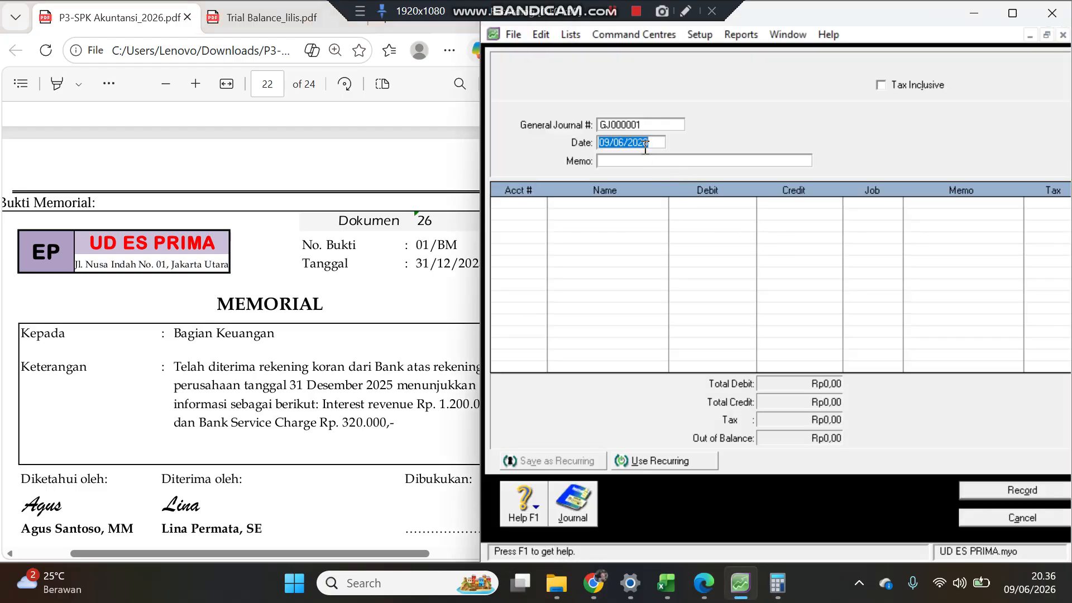
pyautogui.write('3')
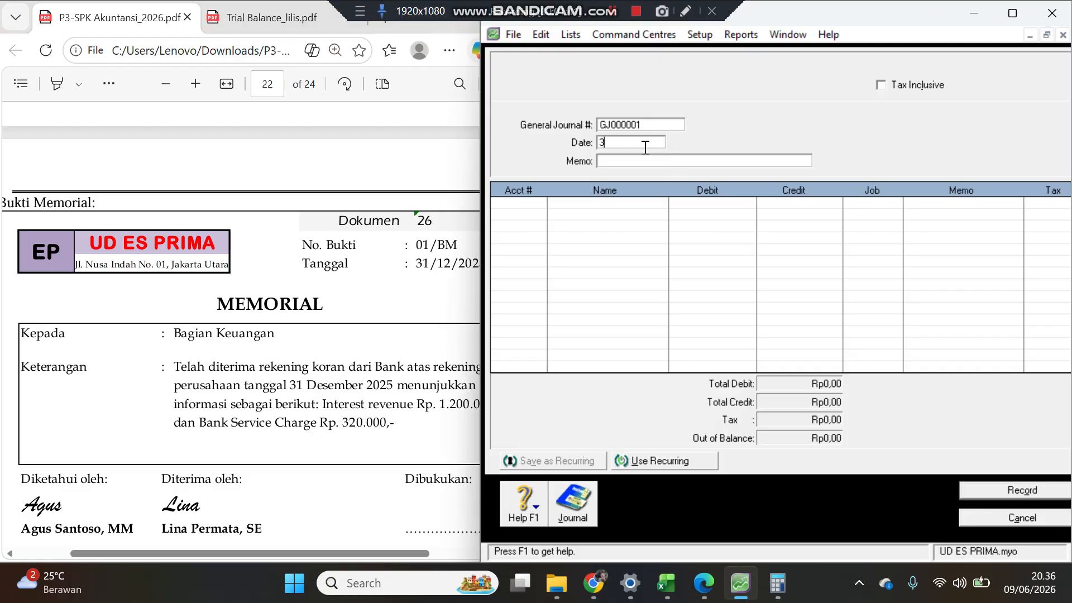
pyautogui.write('1/12/')
pyautogui.write('2025')
pyautogui.press('Tab')
# Step: Set the general journal number to 01/BM and the memo to Penyesuaian
pyautogui.click(398, 295)
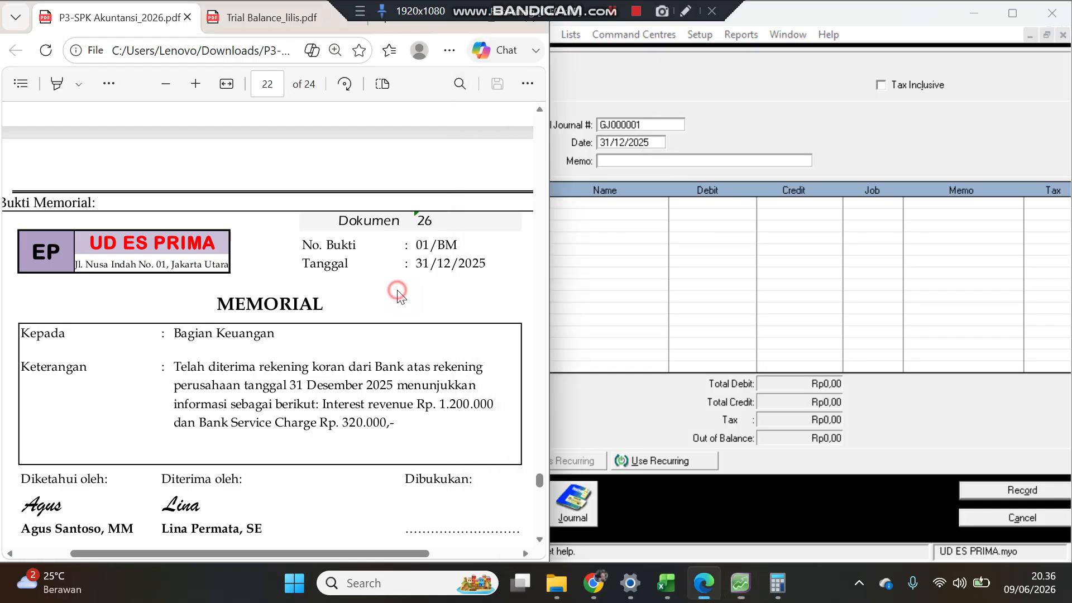
pyautogui.click(663, 129)
pyautogui.write('01')
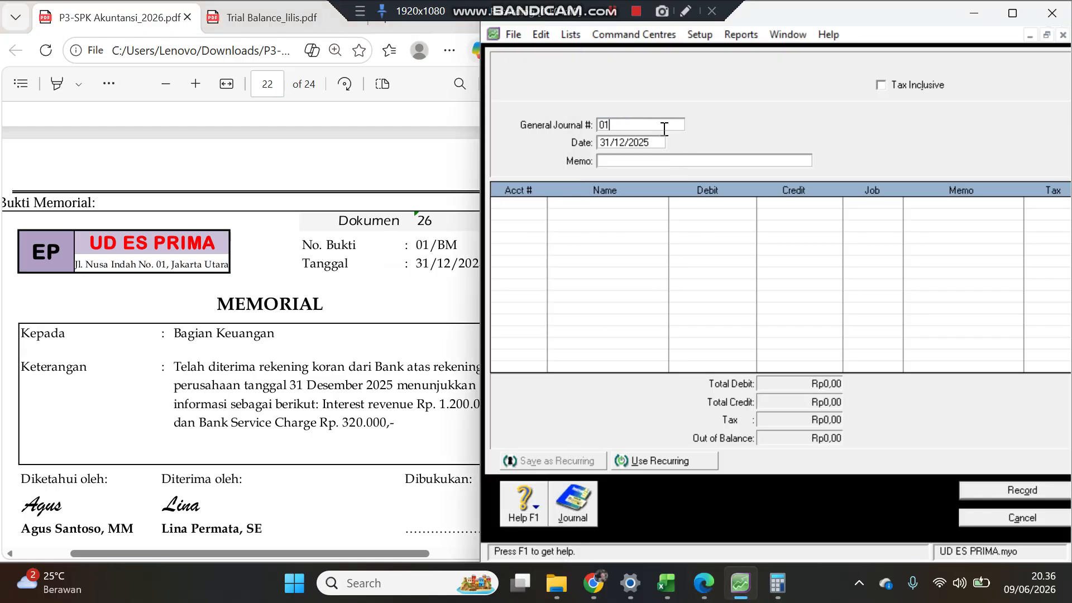
pyautogui.write('/BM')
pyautogui.press('Tab')
pyautogui.press('Tab')
pyautogui.write('Penyesuaian')
# Step: Add a journal line crediting Interest Revenue (8-1101) for 1.200.000
pyautogui.click(661, 145)
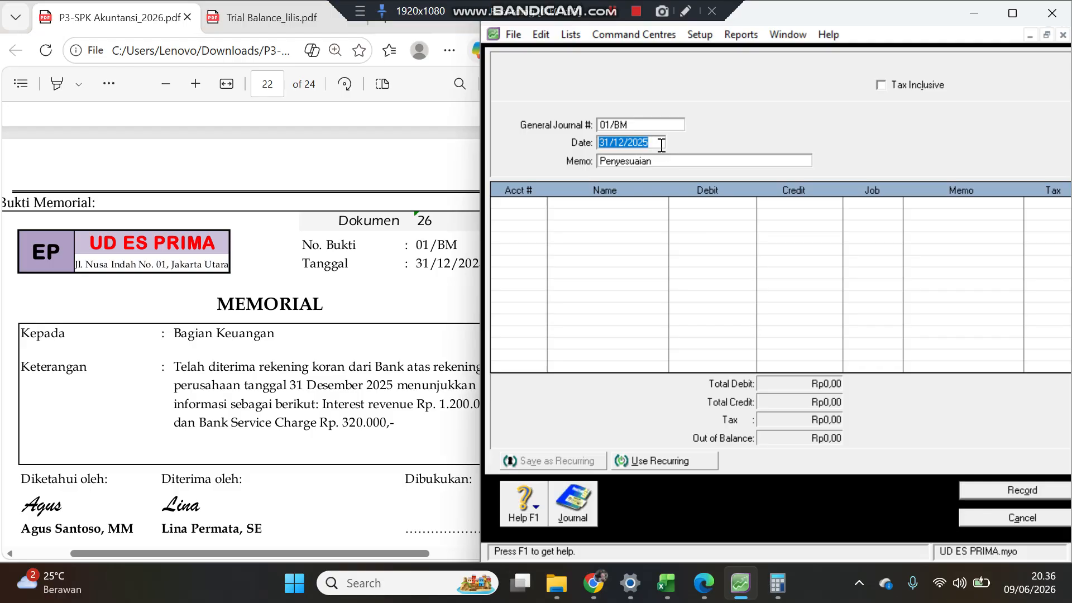
pyautogui.click(531, 205)
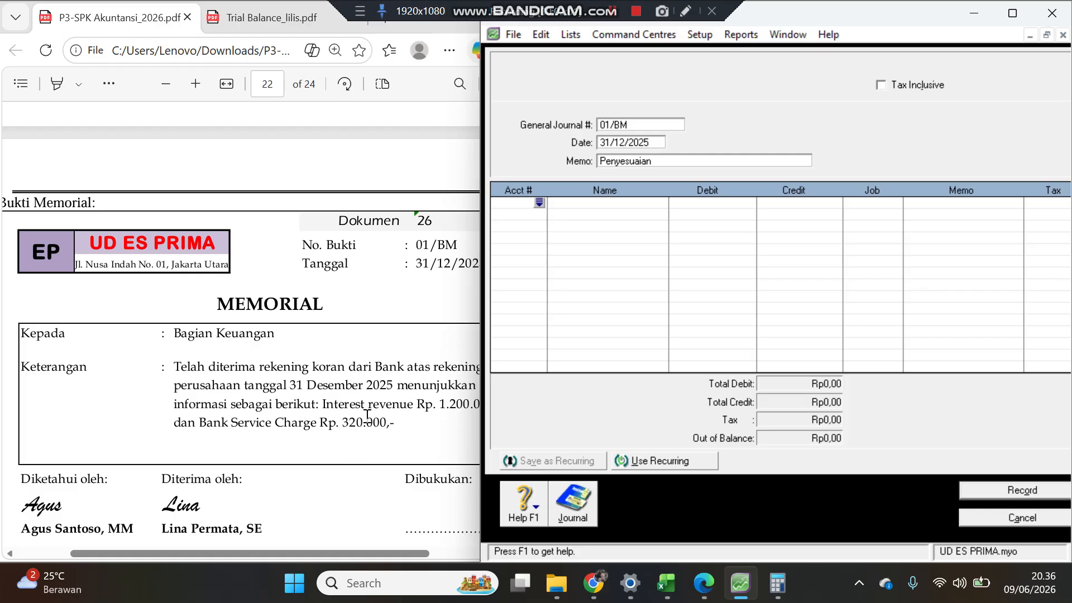
pyautogui.click(542, 202)
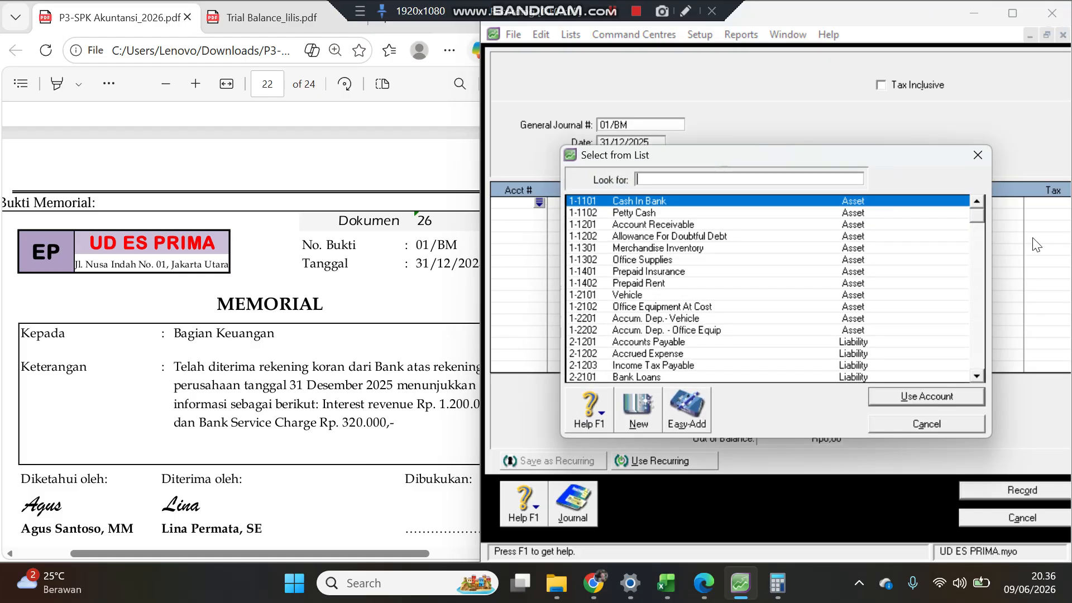
pyautogui.moveTo(973, 216); pyautogui.dragTo(978, 377)
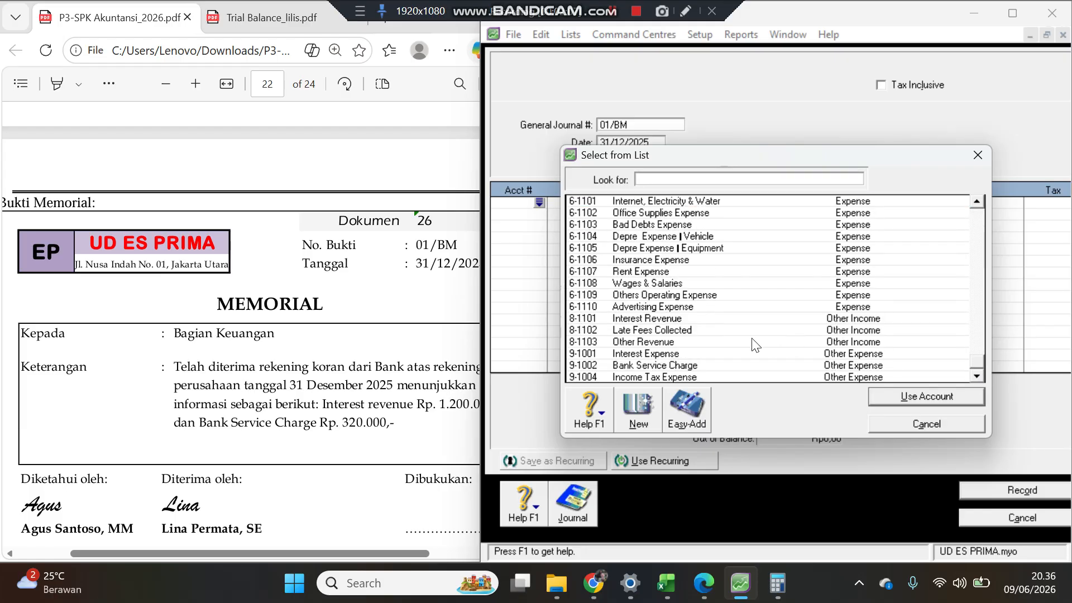
pyautogui.doubleClick(666, 319)
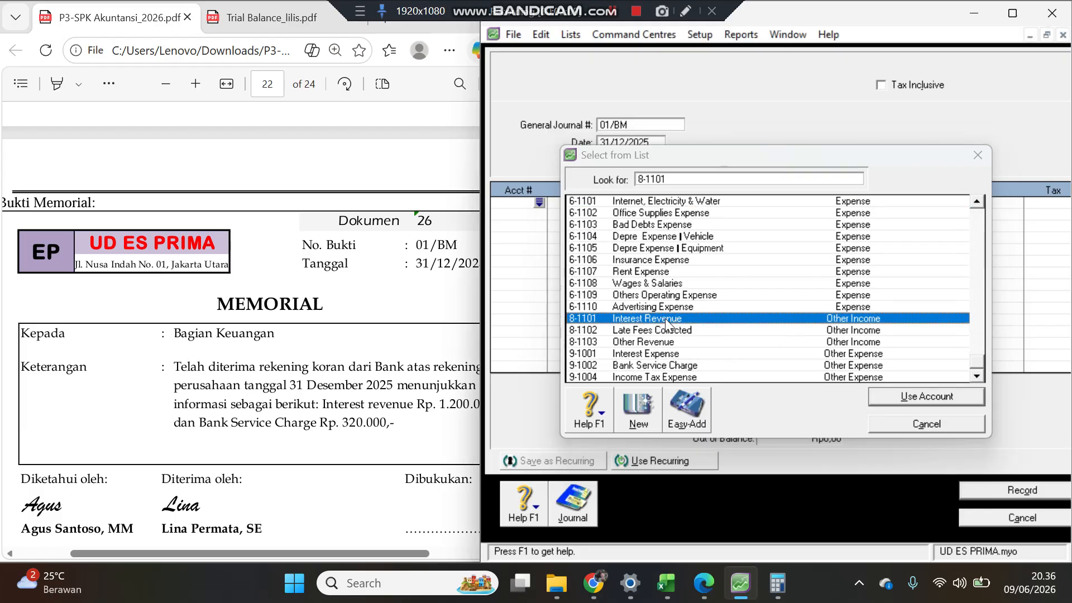
pyautogui.press('Tab')
pyautogui.write('1.200.000')
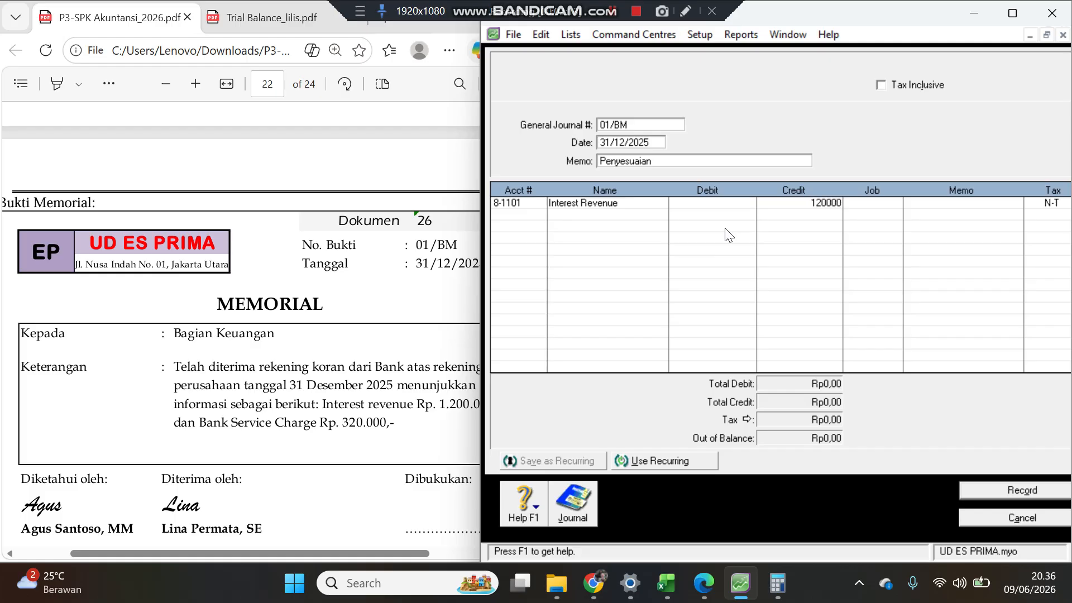
pyautogui.press('Tab')
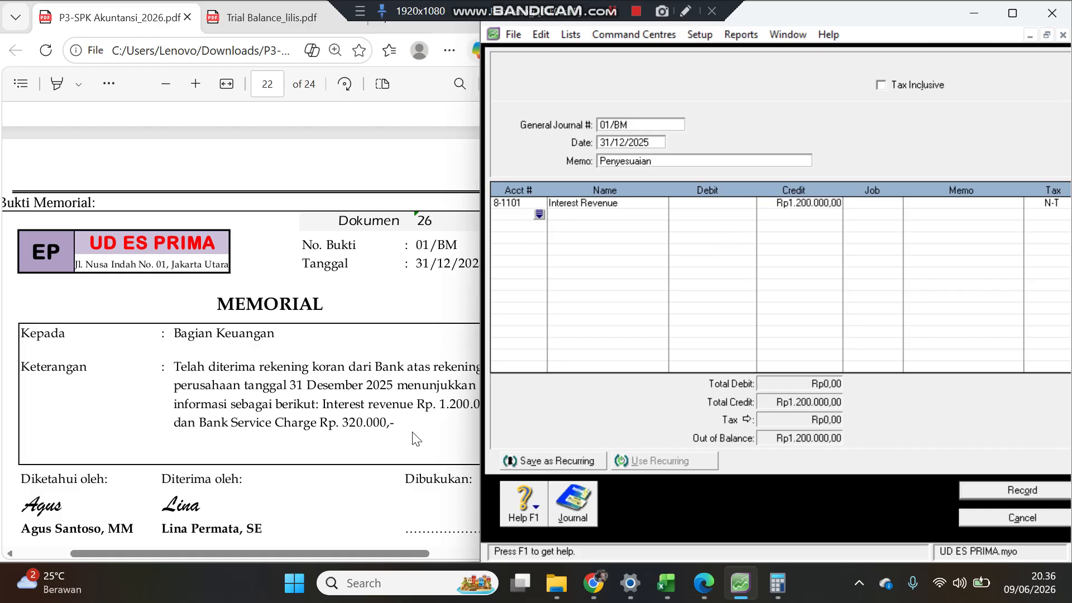
# Step: Add a journal line debiting Bank Service Charge (9-1002) for 320000
pyautogui.press('Tab')
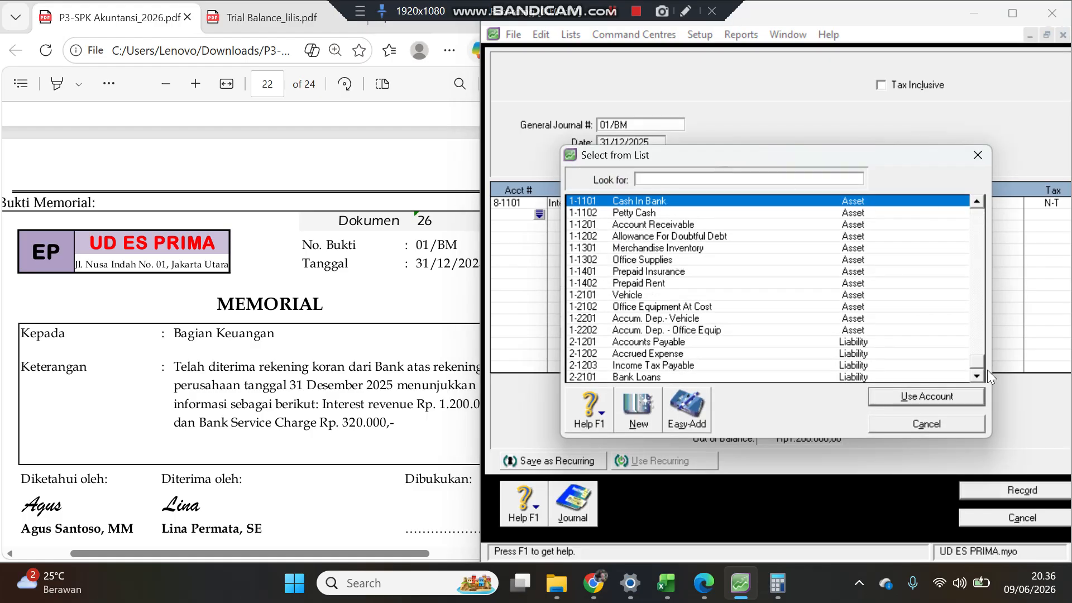
pyautogui.scroll(-10, 987, 369)
pyautogui.doubleClick(663, 366)
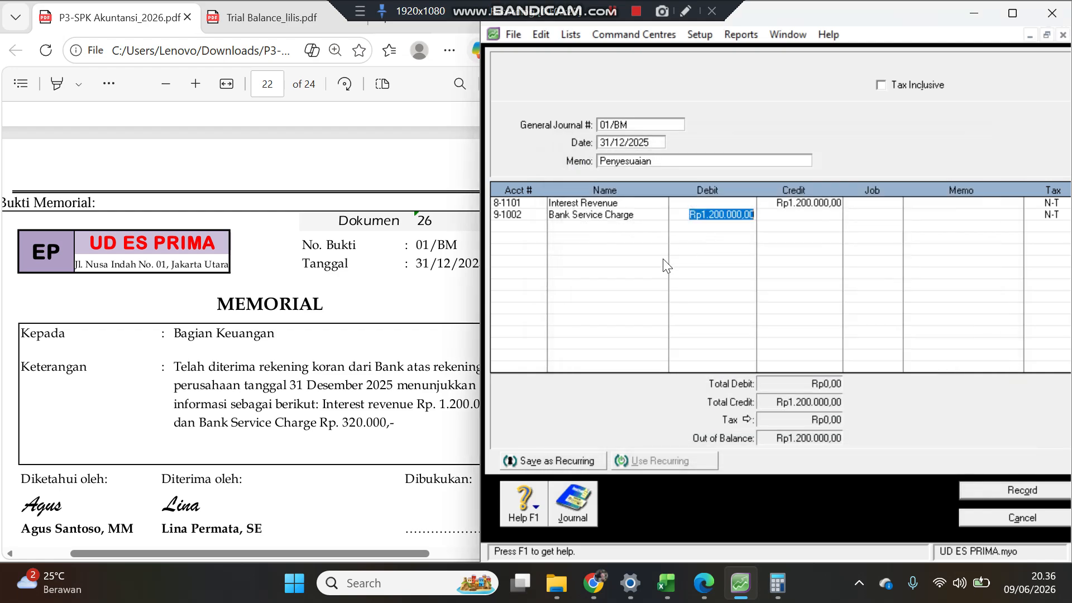
pyautogui.write('320000')
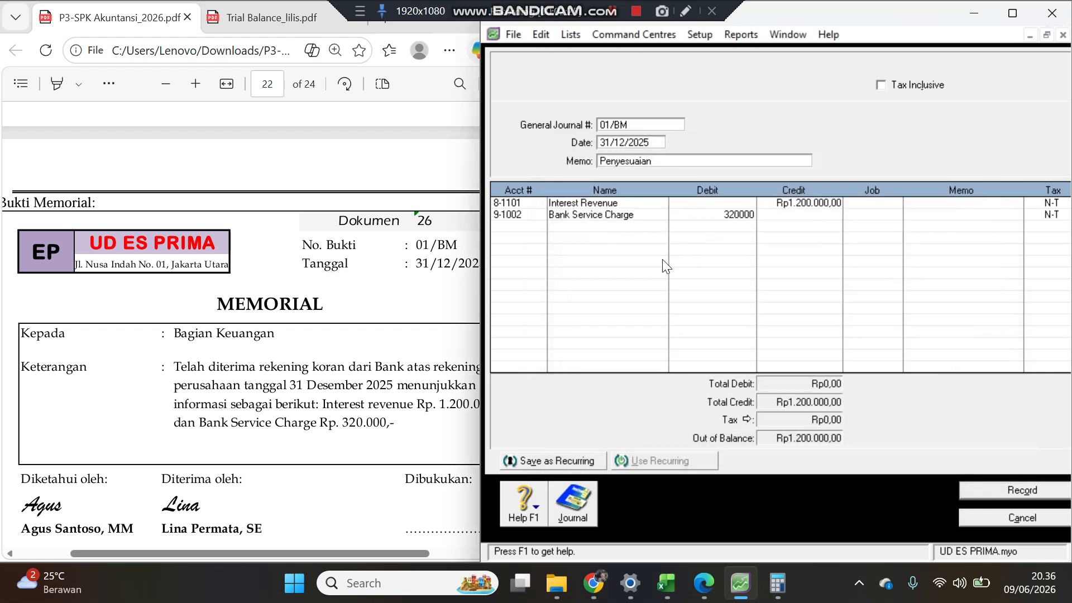
pyautogui.press('Return')
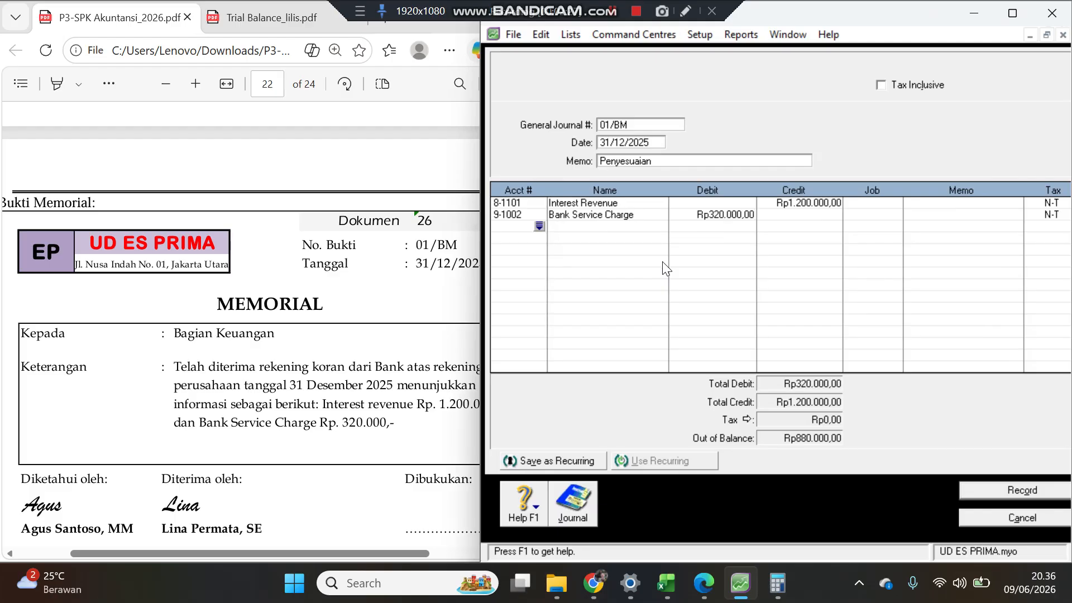
# Step: Add a Cash In Bank (1-1101) line debiting the balancing Rp880.000,00 and record the journal entry
pyautogui.click(539, 226)
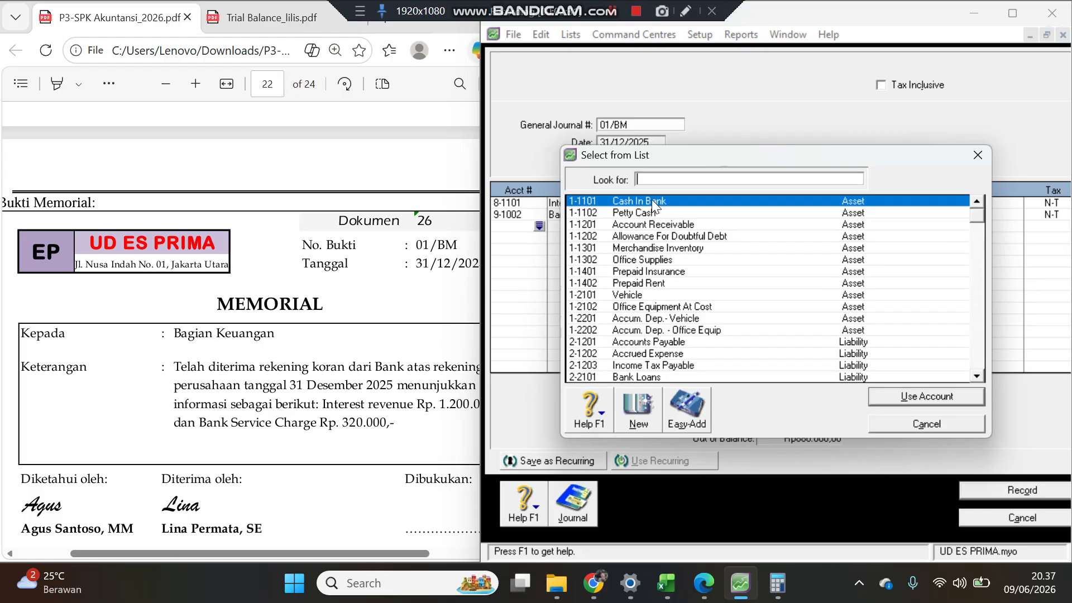
pyautogui.doubleClick(651, 201)
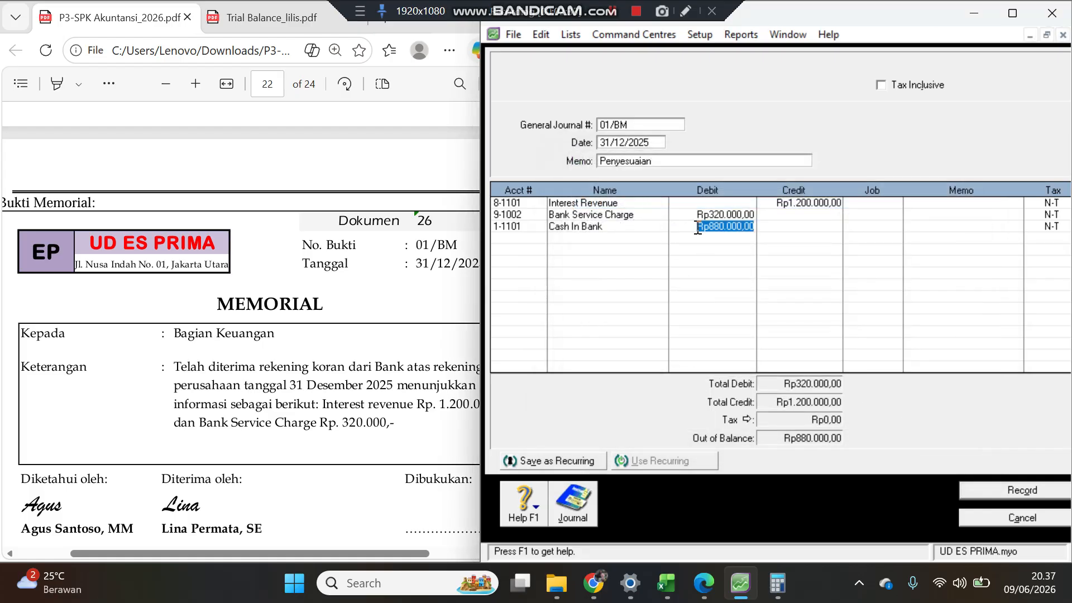
pyautogui.press('Return')
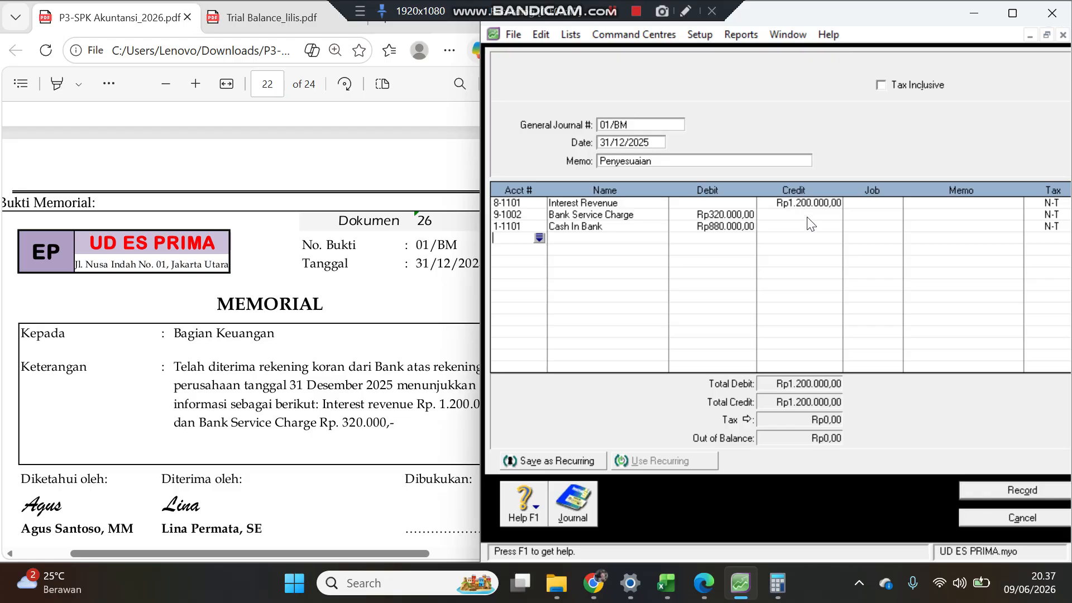
pyautogui.click(1004, 491)
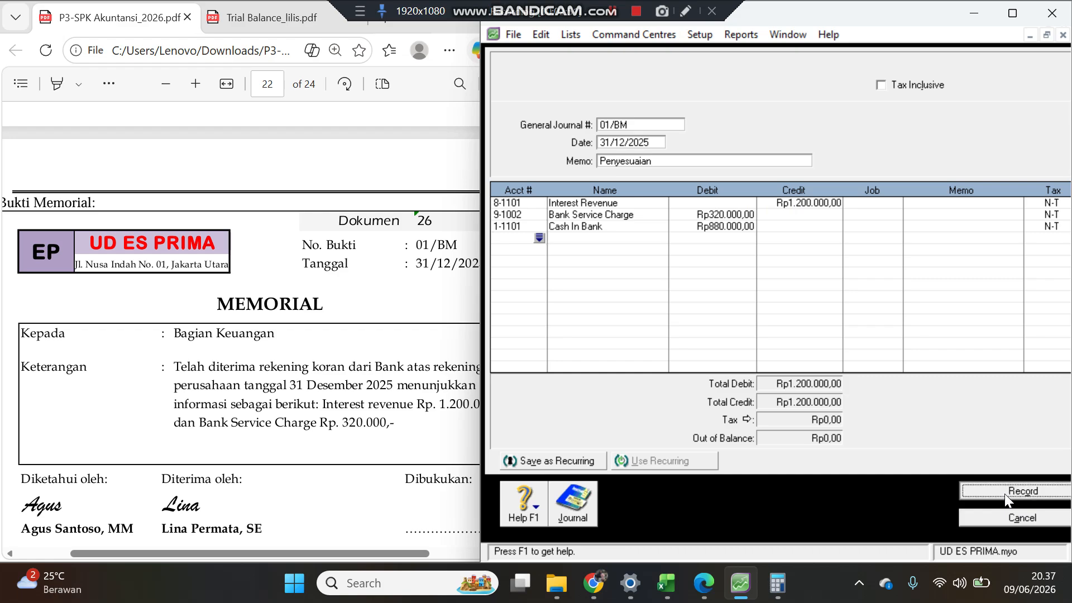
# Step: Set the general journal number to 02/BM and the memo to Penyesuaian for memorial document 27
pyautogui.click(326, 416)
pyautogui.scroll(-7, 327, 416)
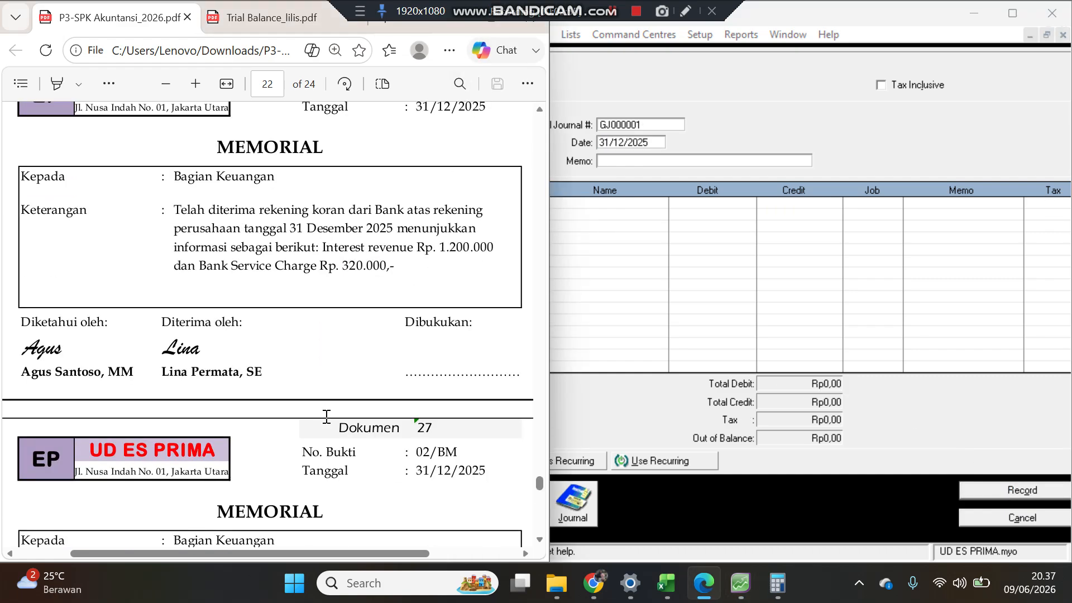
pyautogui.scroll(2, 327, 416)
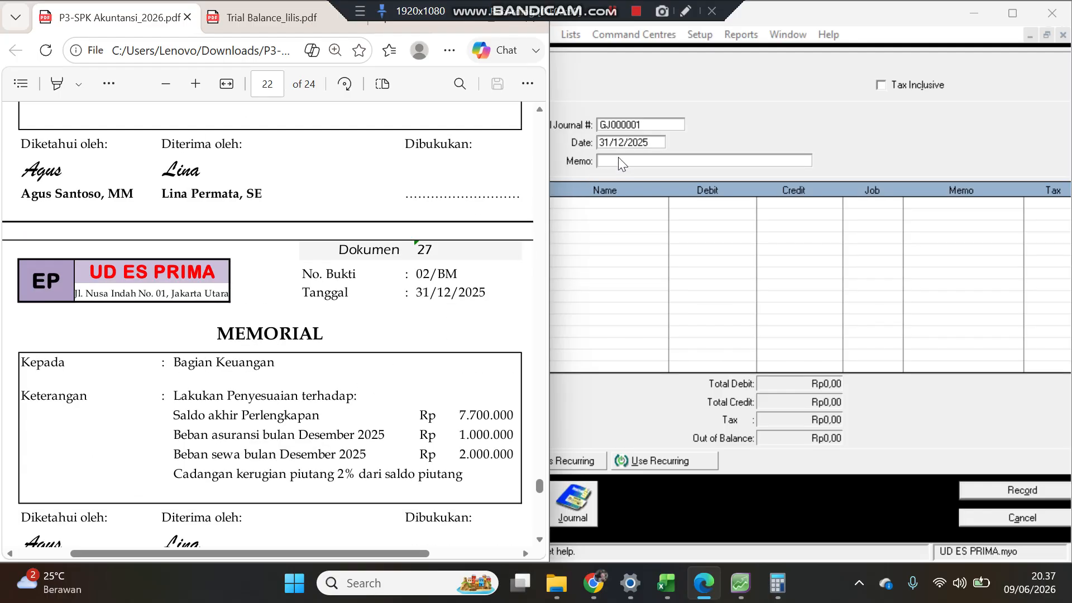
pyautogui.click(629, 125)
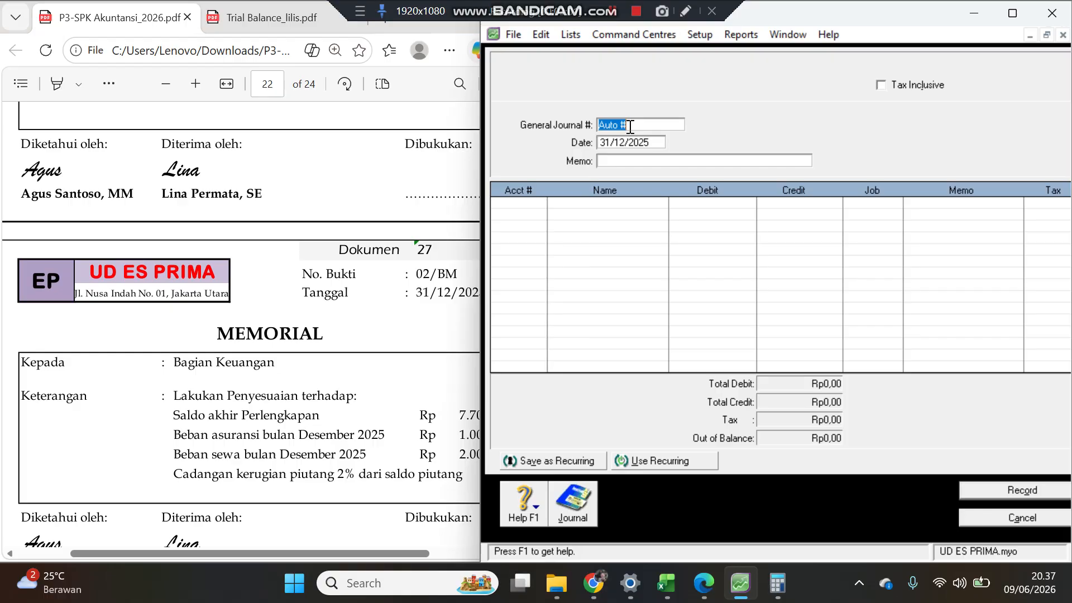
pyautogui.write('02/BM')
pyautogui.press('Tab')
pyautogui.press('Tab')
pyautogui.write('Penyesuaian')
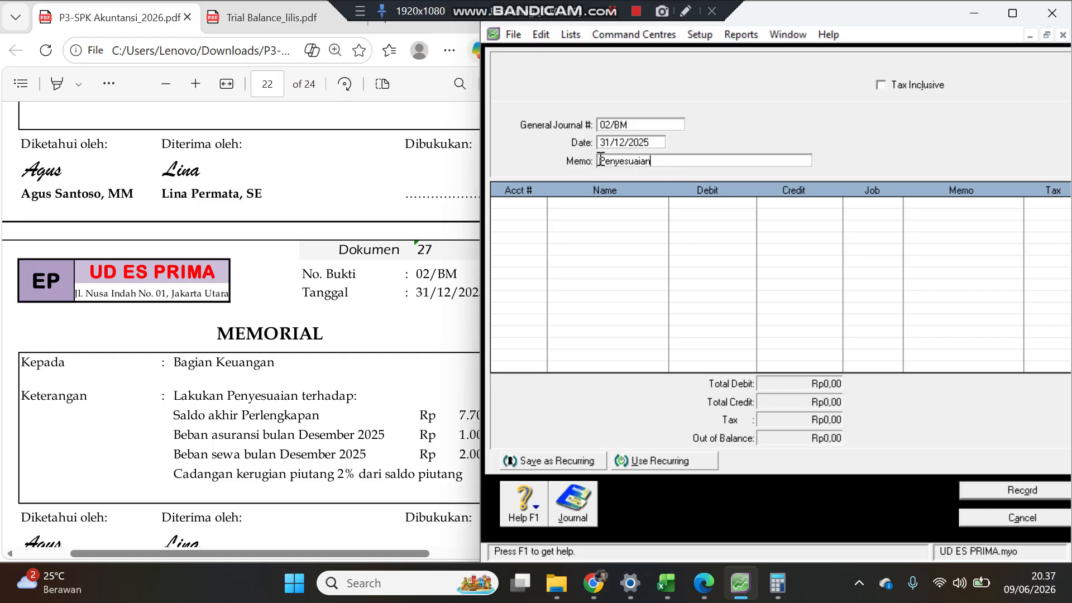
# Step: Add a journal line for Office Supplies Expense (6-1102)
pyautogui.moveTo(600, 161); pyautogui.dragTo(658, 162)
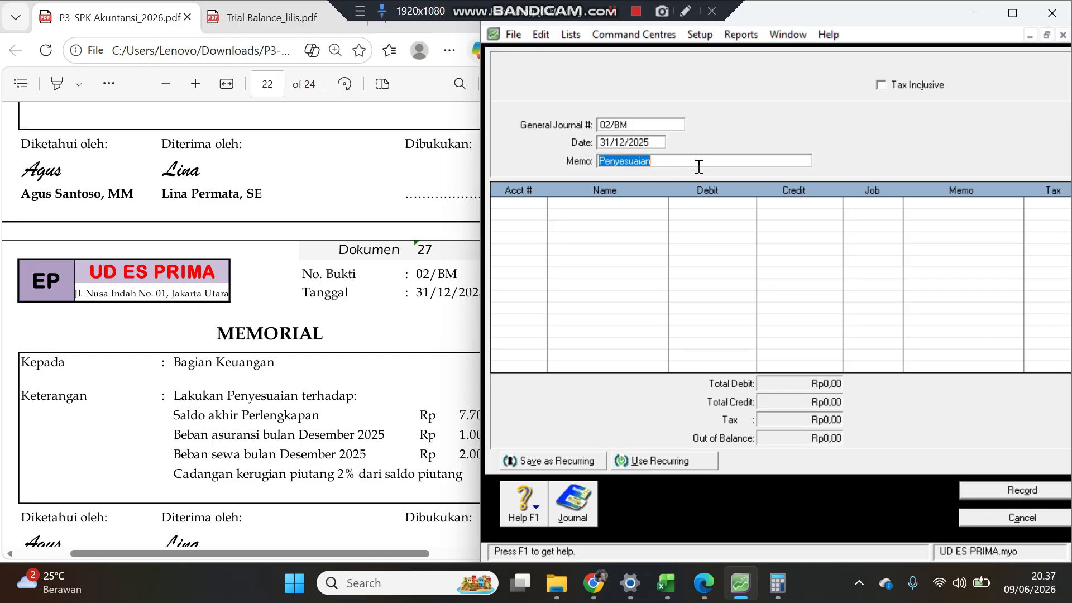
pyautogui.click(346, 337)
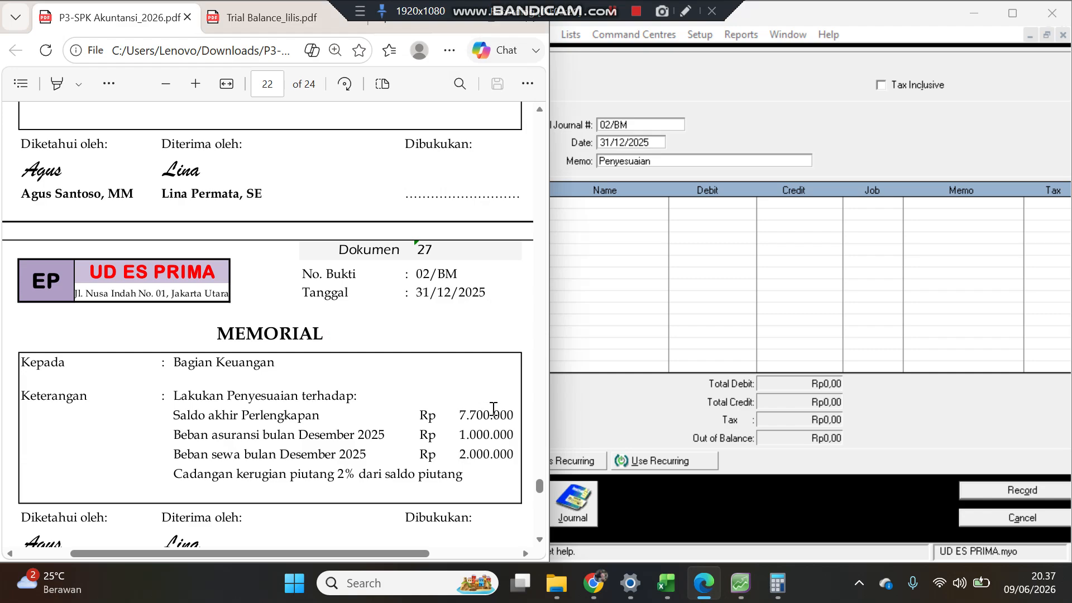
pyautogui.click(616, 213)
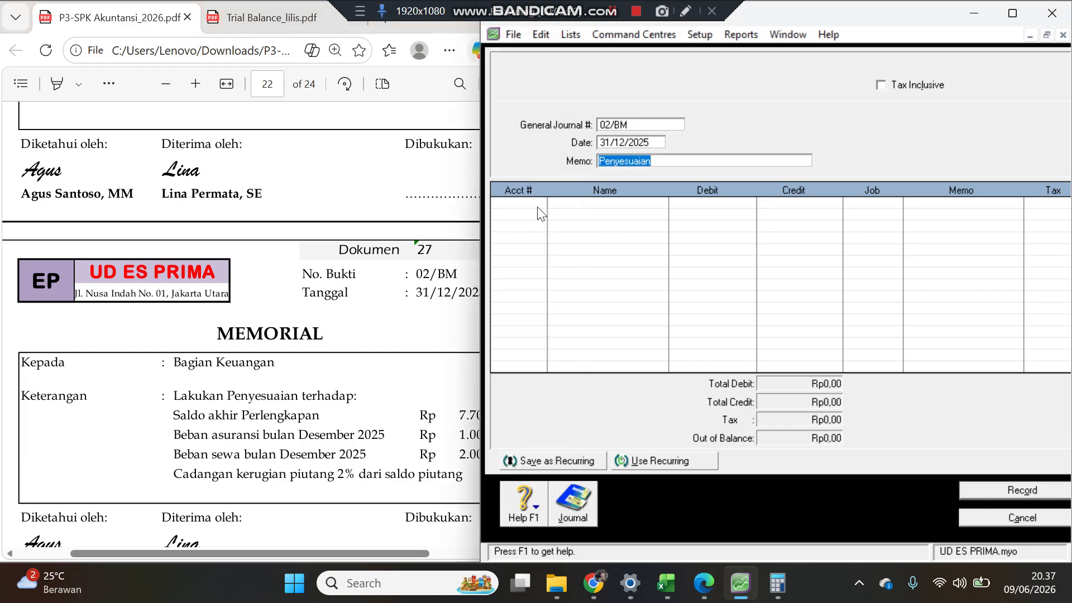
pyautogui.click(530, 217)
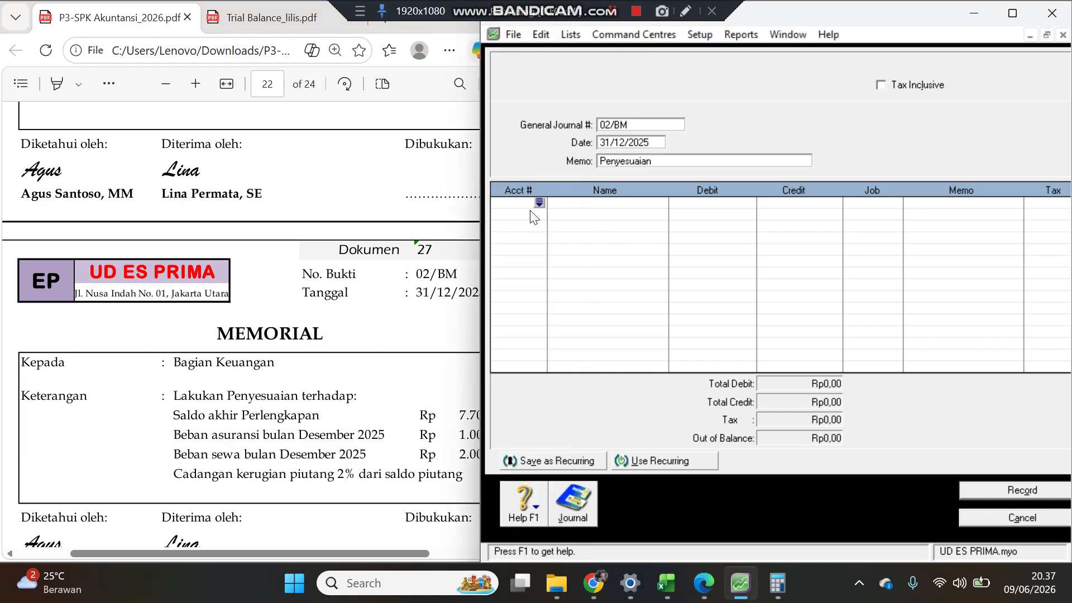
pyautogui.click(539, 202)
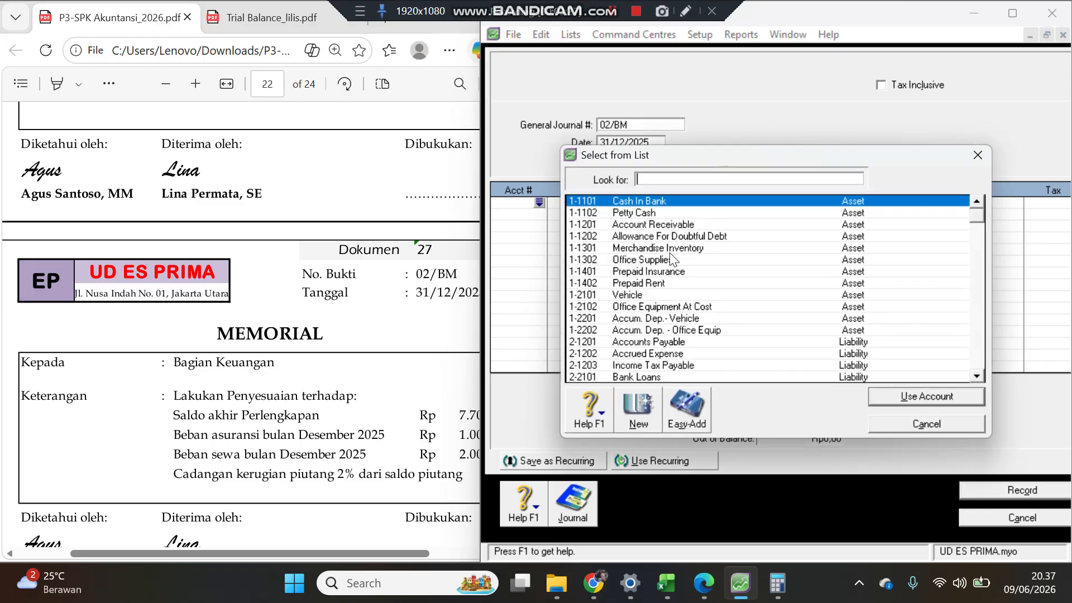
pyautogui.write('6-1102')
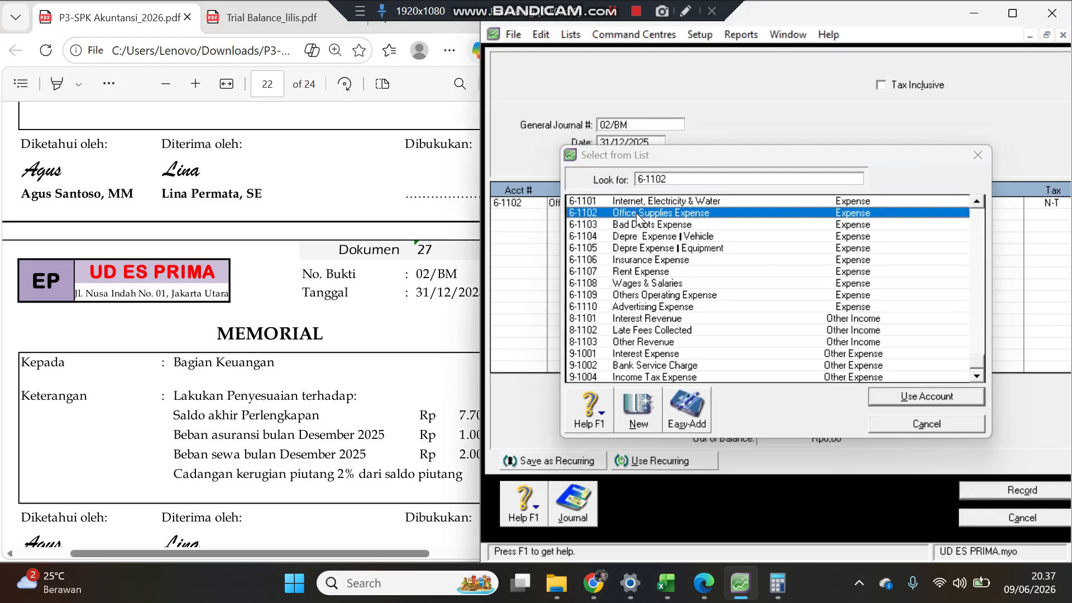
pyautogui.doubleClick(638, 215)
pyautogui.click(456, 422)
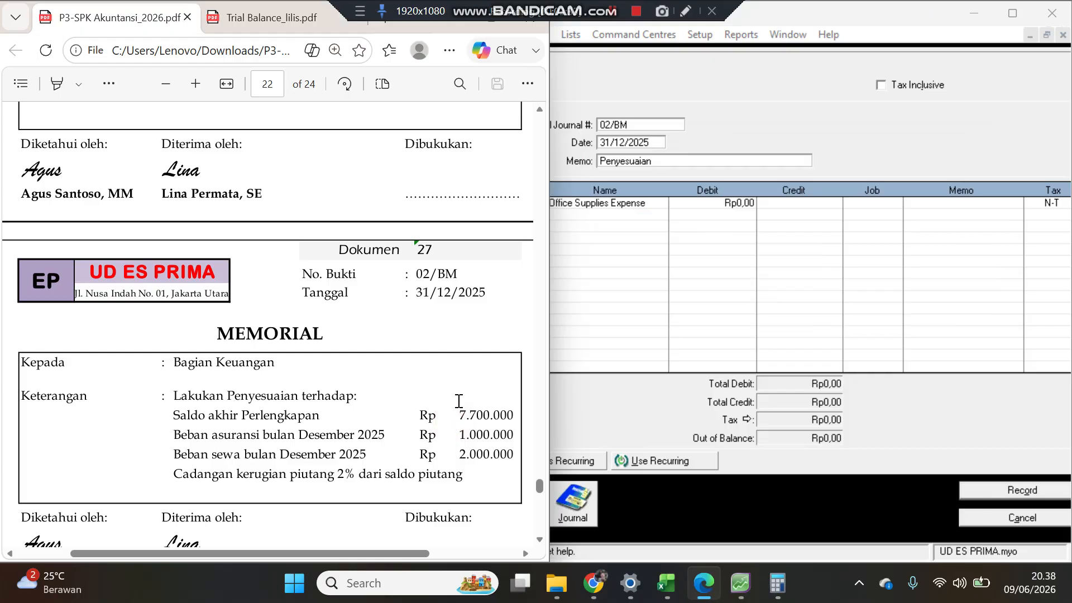
# Step: In Calculator, subtract 7.700.000 from the trial balance's Office Supplies amount of 13.600.000
pyautogui.click(248, 18)
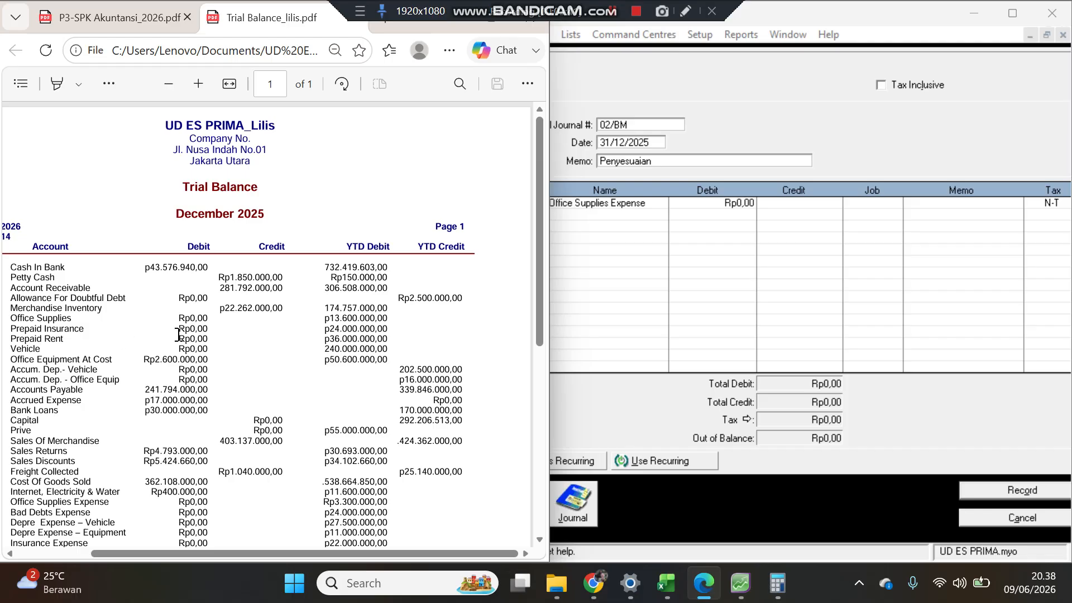
pyautogui.moveTo(11, 317); pyautogui.dragTo(387, 320)
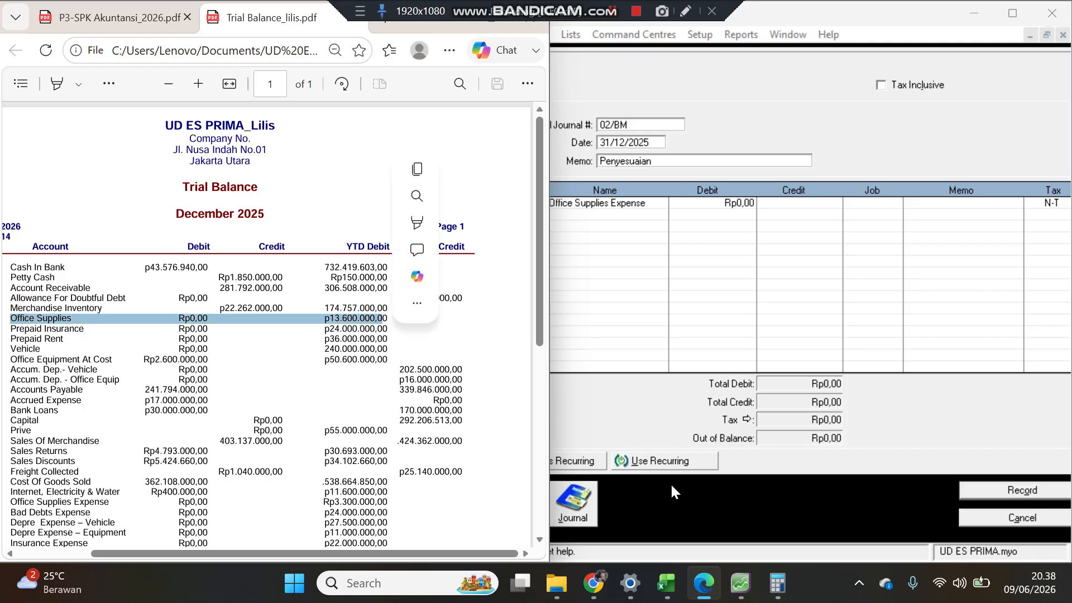
pyautogui.click(778, 583)
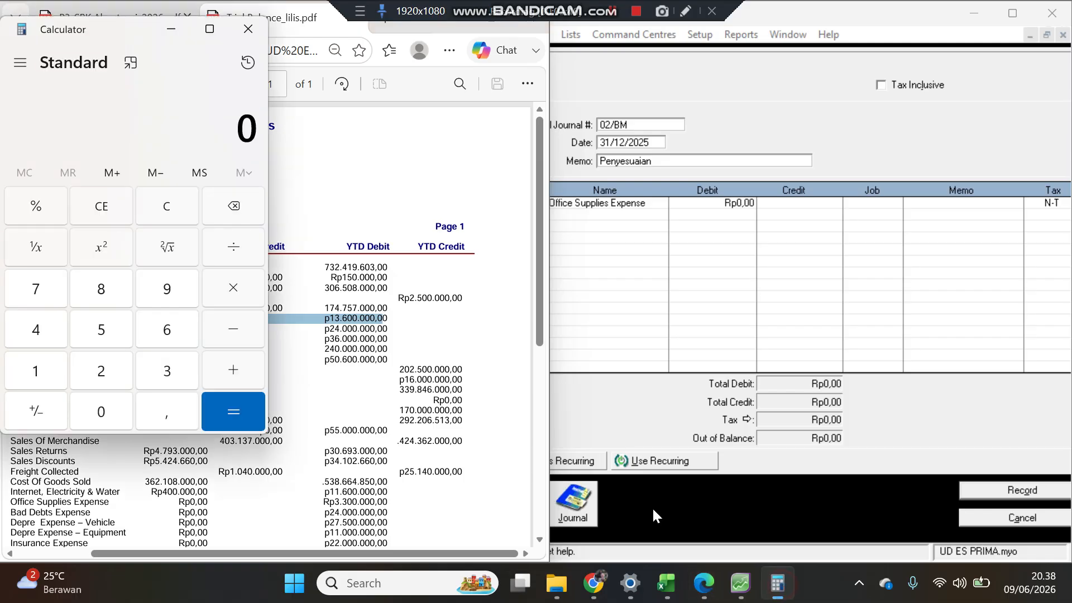
pyautogui.click(25, 371)
pyautogui.click(150, 371)
pyautogui.click(176, 329)
pyautogui.click(103, 412)
pyautogui.click(103, 412)
pyautogui.click(105, 412)
pyautogui.click(106, 412)
pyautogui.click(106, 411)
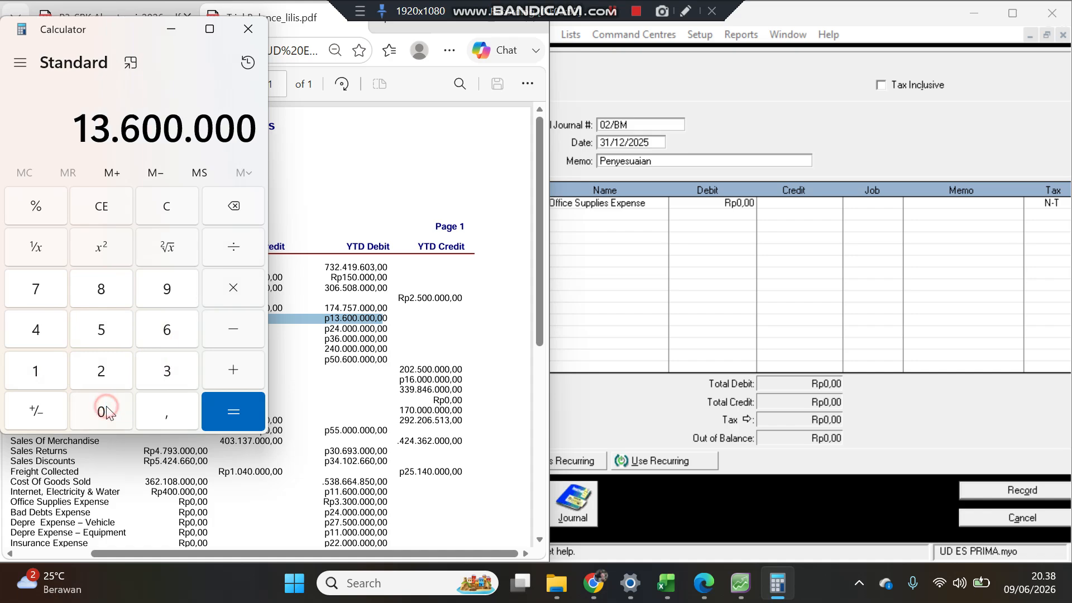
pyautogui.click(239, 330)
pyautogui.click(291, 19)
pyautogui.click(144, 19)
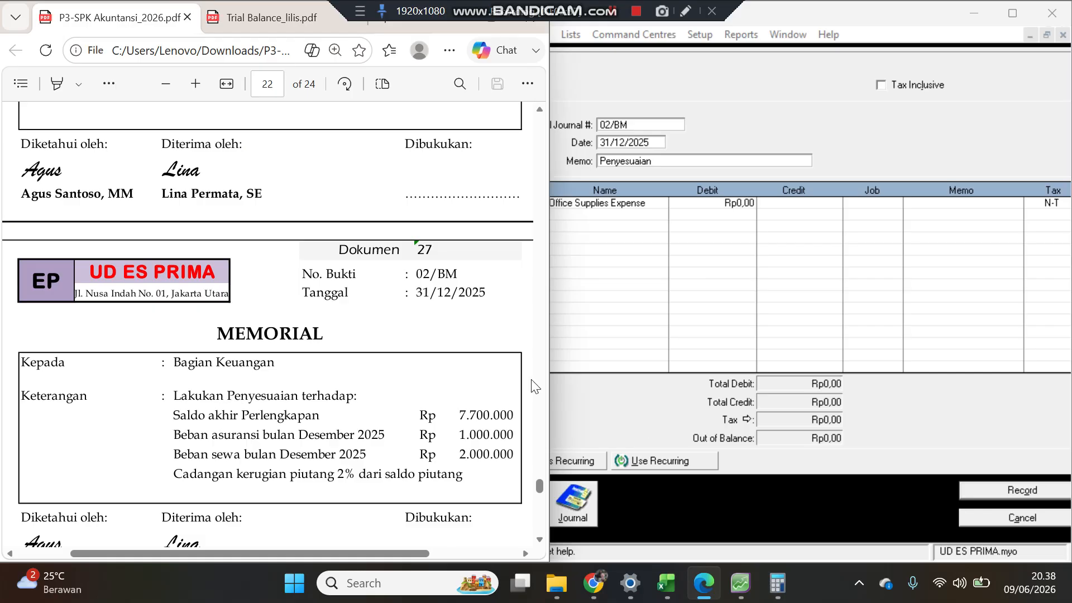
pyautogui.click(780, 595)
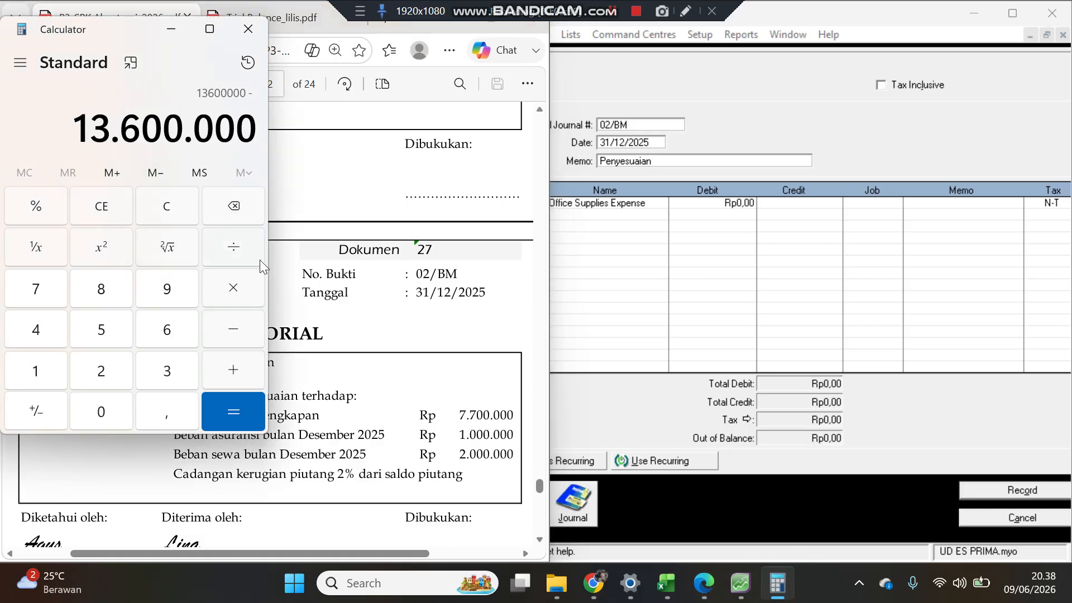
pyautogui.click(38, 289)
pyautogui.click(38, 289)
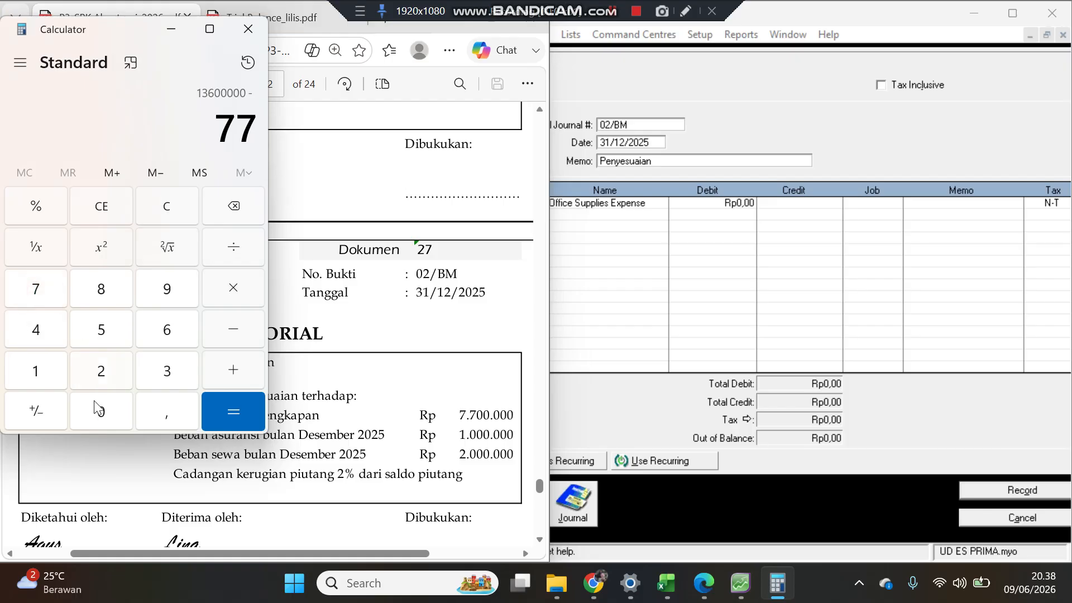
pyautogui.click(95, 418)
pyautogui.click(95, 419)
pyautogui.click(94, 419)
pyautogui.click(95, 418)
pyautogui.click(95, 418)
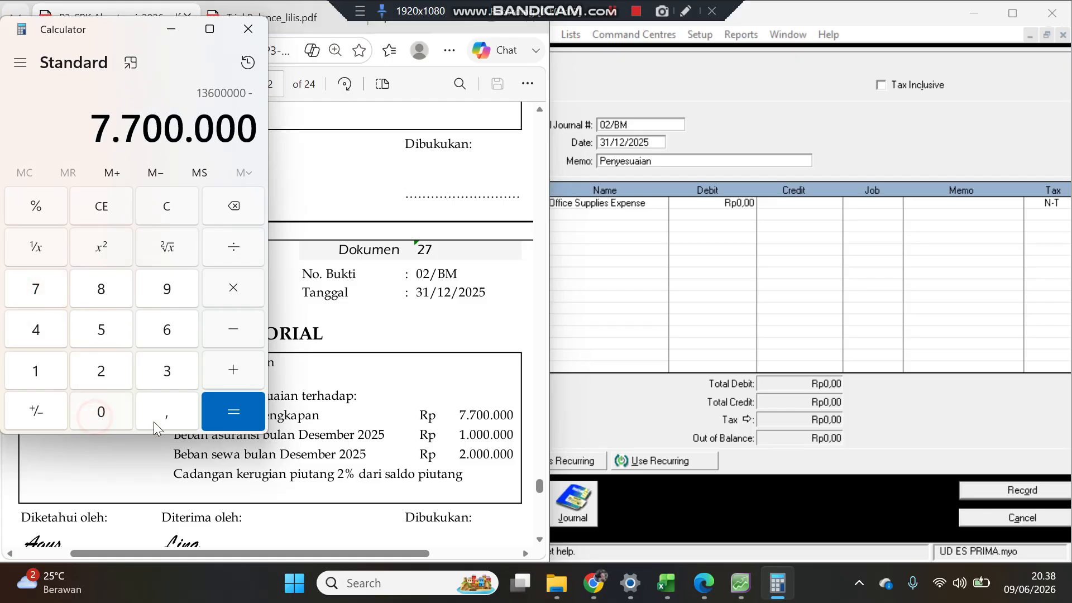
pyautogui.click(252, 427)
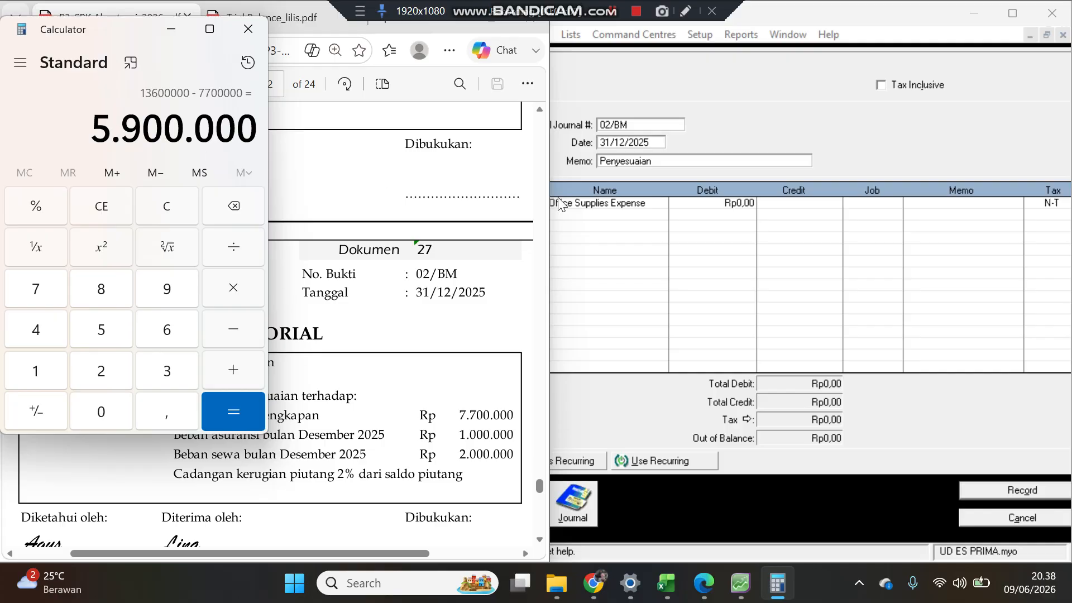
# Step: Set the Office Supplies Expense line's debit to 5.900.000
pyautogui.click(708, 204)
pyautogui.click(708, 205)
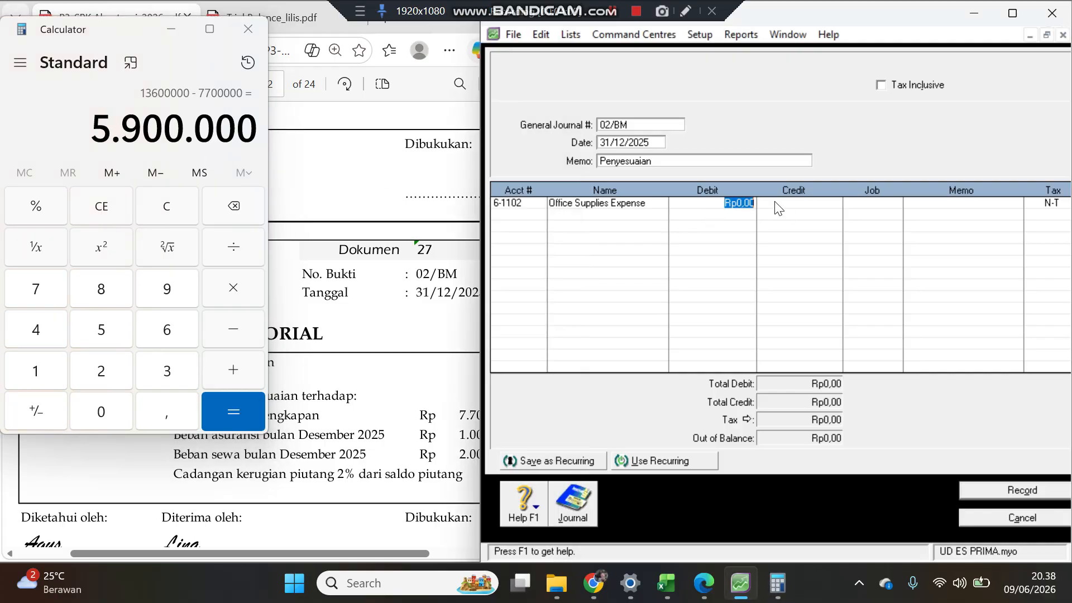
pyautogui.write('5.900.000')
pyautogui.press('Return')
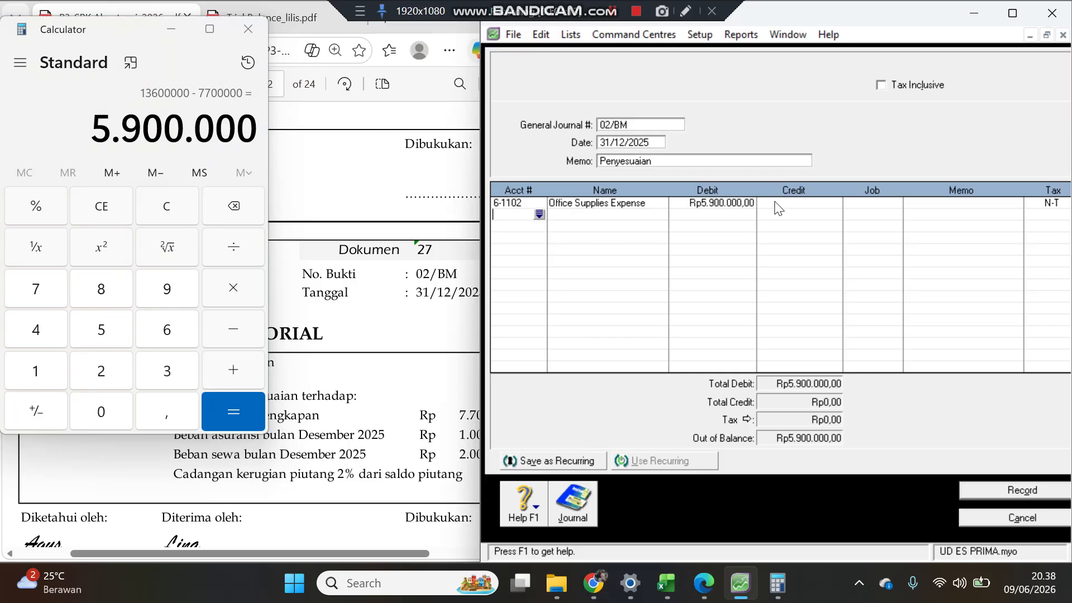
pyautogui.click(357, 419)
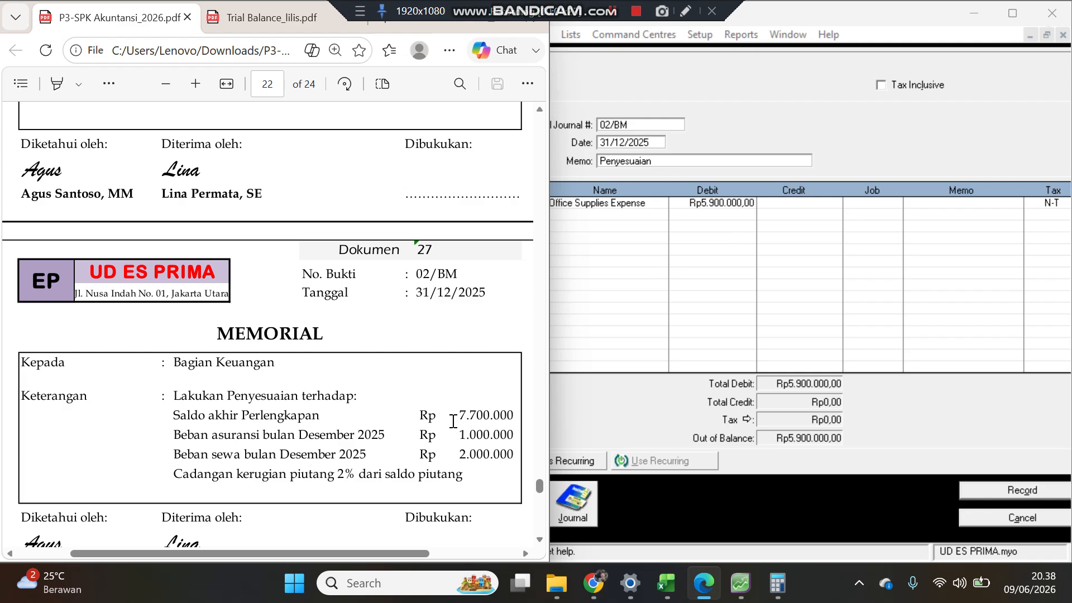
# Step: Add an Office Supplies (1-1302) line crediting the balancing 5.900.000
pyautogui.click(607, 210)
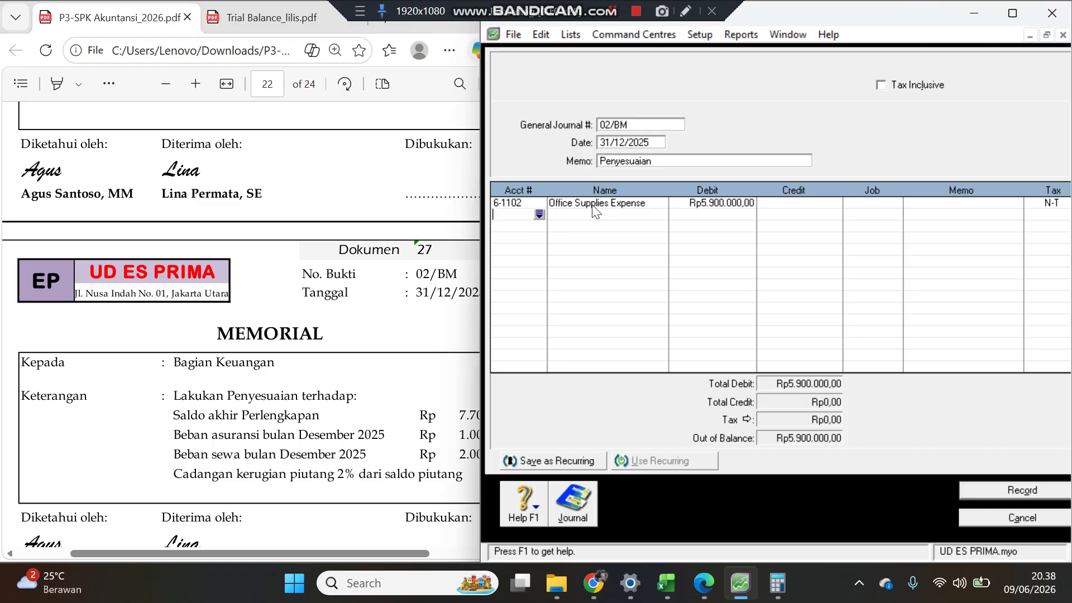
pyautogui.click(545, 218)
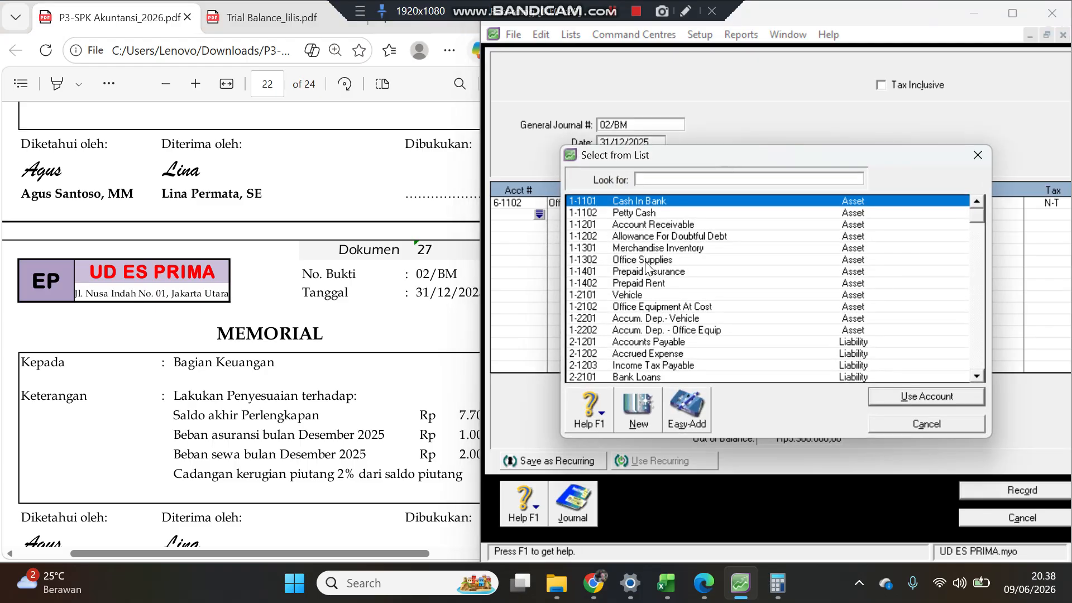
pyautogui.doubleClick(645, 260)
pyautogui.press('Tab')
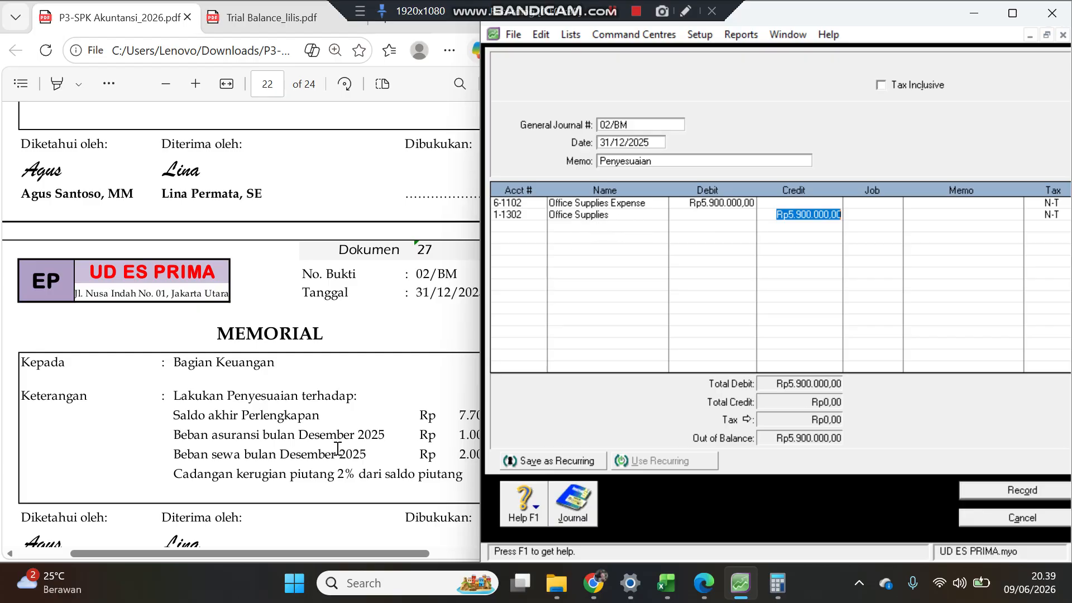
pyautogui.click(316, 442)
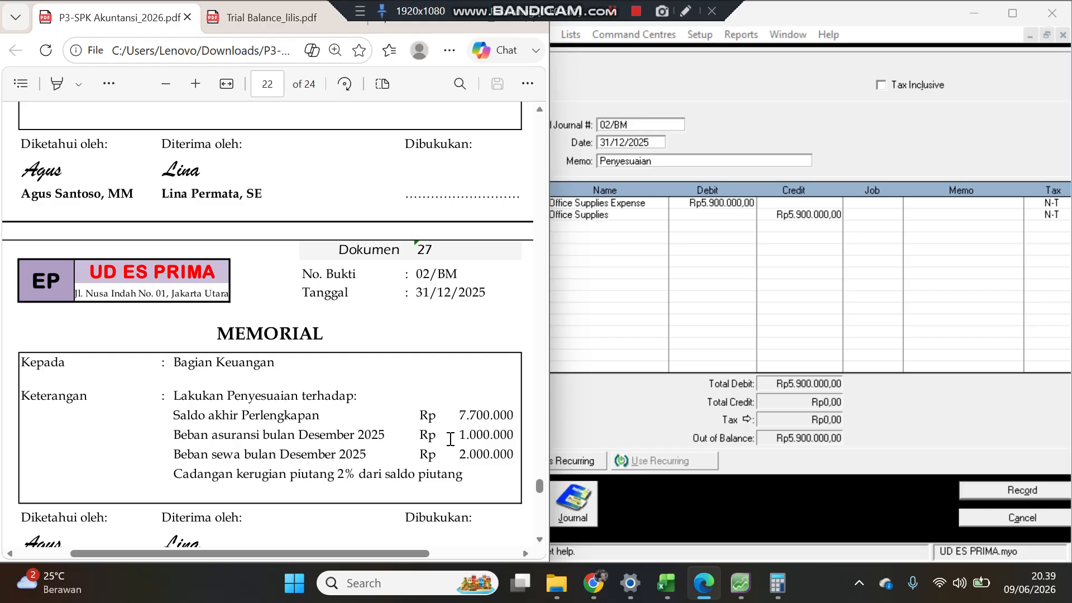
# Step: Add an Insurance Expense (6-1106) line debiting 1.000.000
pyautogui.click(597, 232)
pyautogui.click(538, 229)
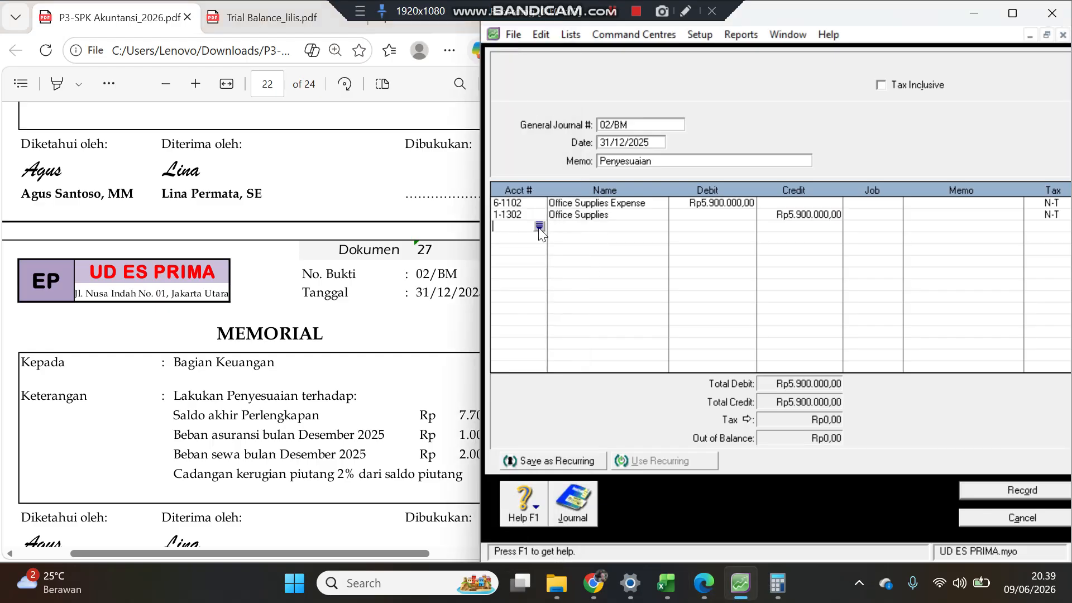
pyautogui.click(539, 226)
pyautogui.write('6')
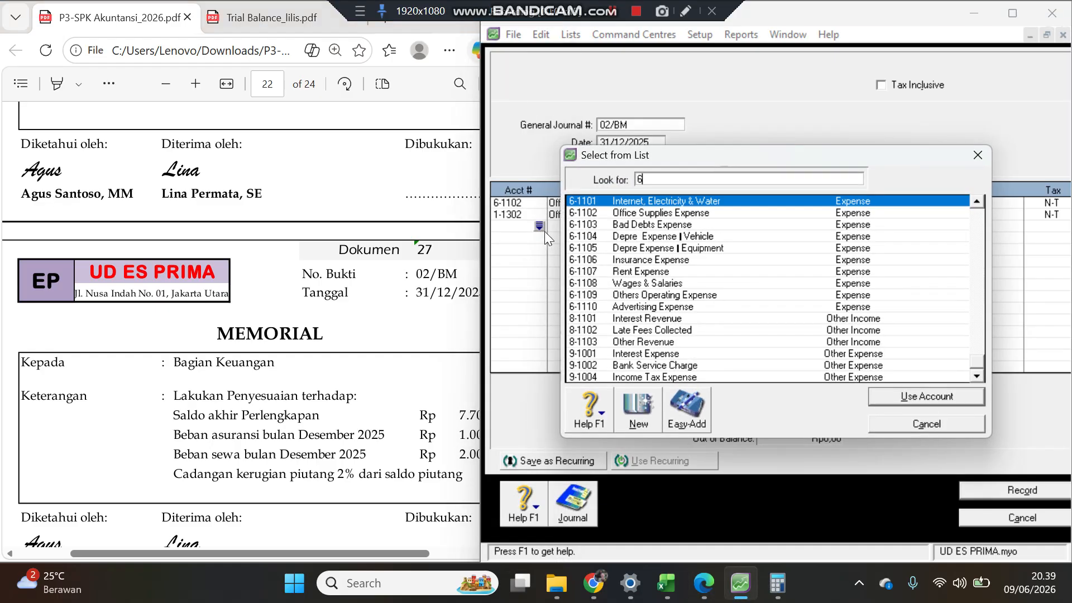
pyautogui.write('-1106')
pyautogui.press('Return')
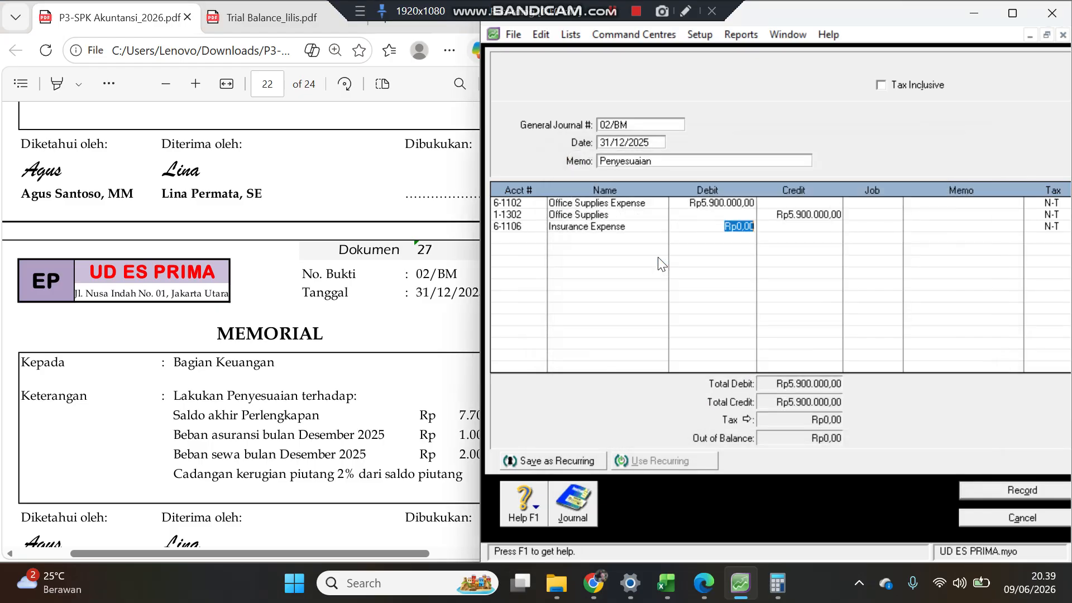
pyautogui.write('1000.00')
pyautogui.press('Tab')
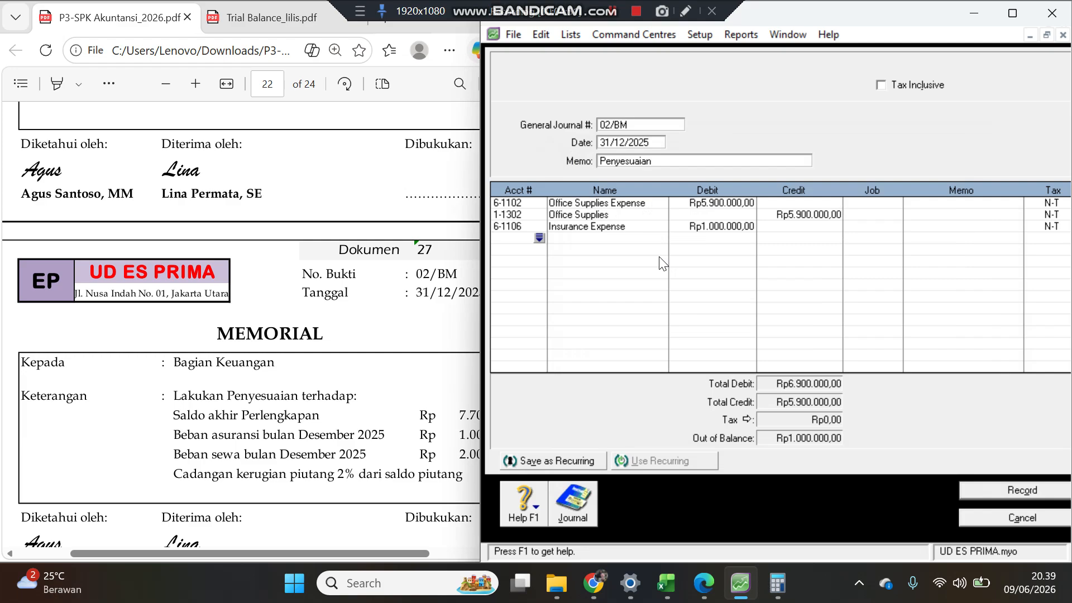
# Step: Add a Prepaid Insurance (1-1401) line crediting the balancing 1.000.000
pyautogui.press('Return')
pyautogui.click(655, 274)
pyautogui.doubleClick(655, 273)
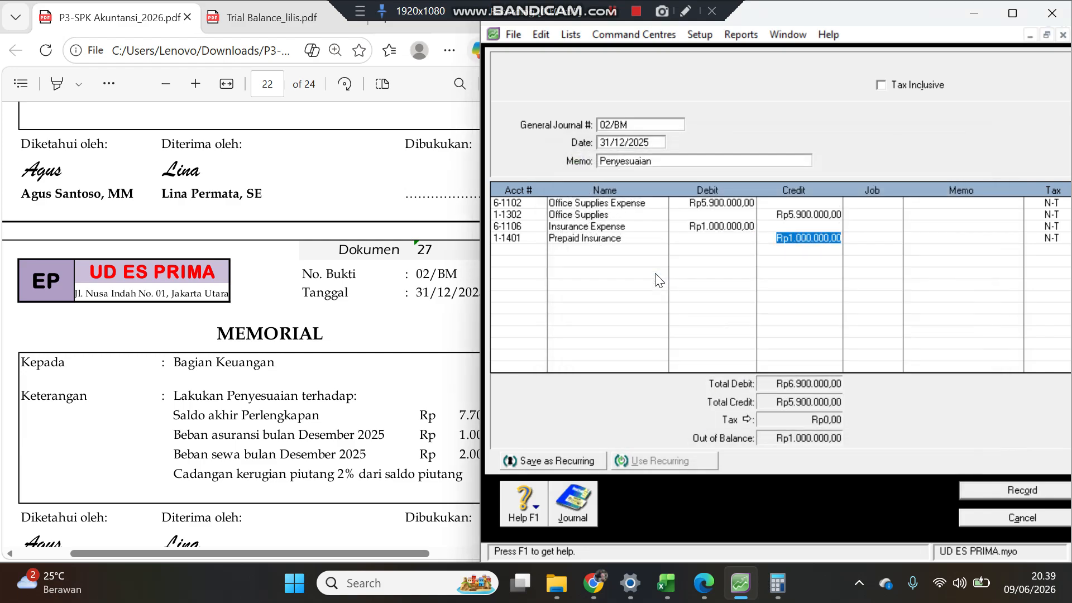
pyautogui.press('Tab')
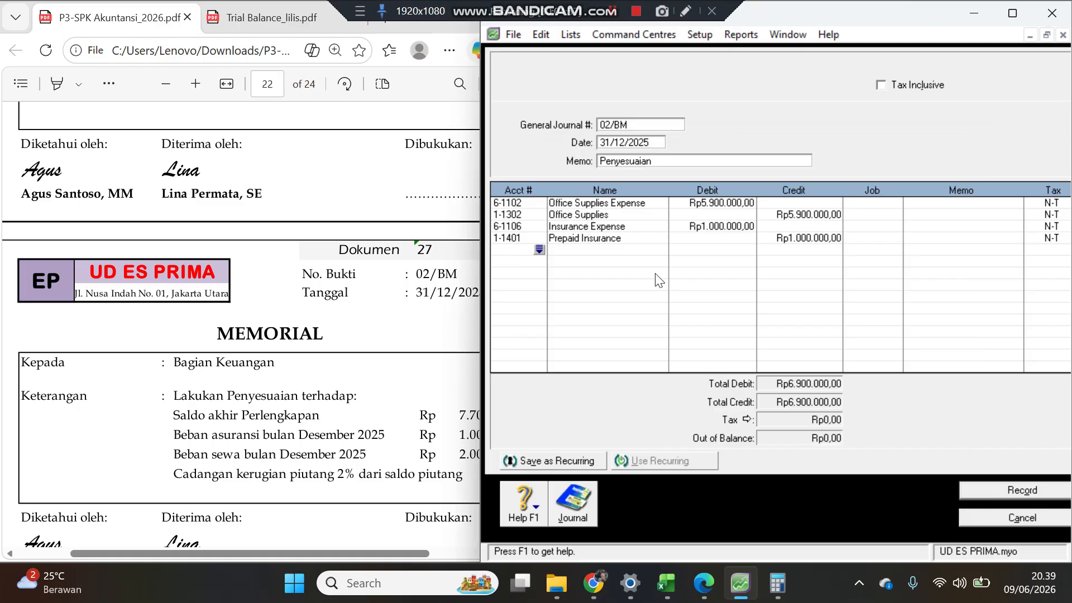
pyautogui.click(381, 393)
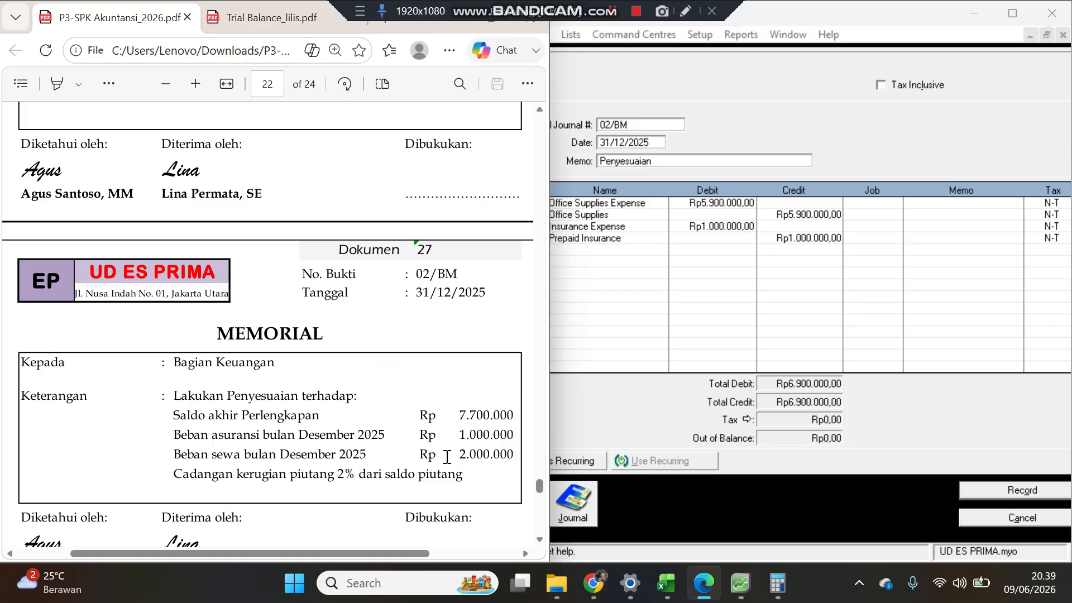
# Step: Add a Rent Expense (6-1107) line debiting 2.000.000
pyautogui.click(597, 255)
pyautogui.click(539, 250)
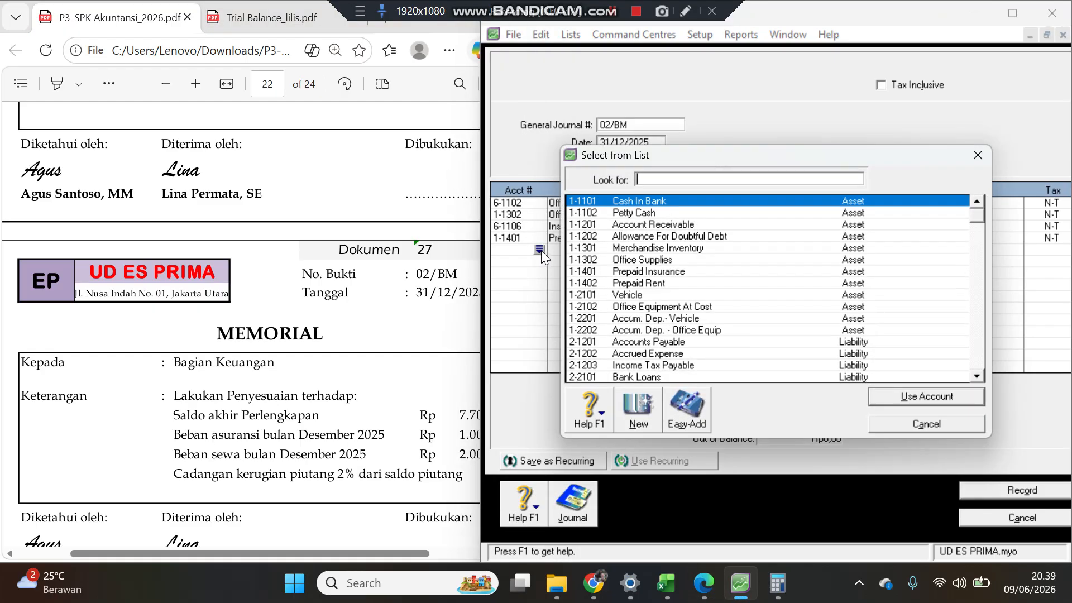
pyautogui.write('6')
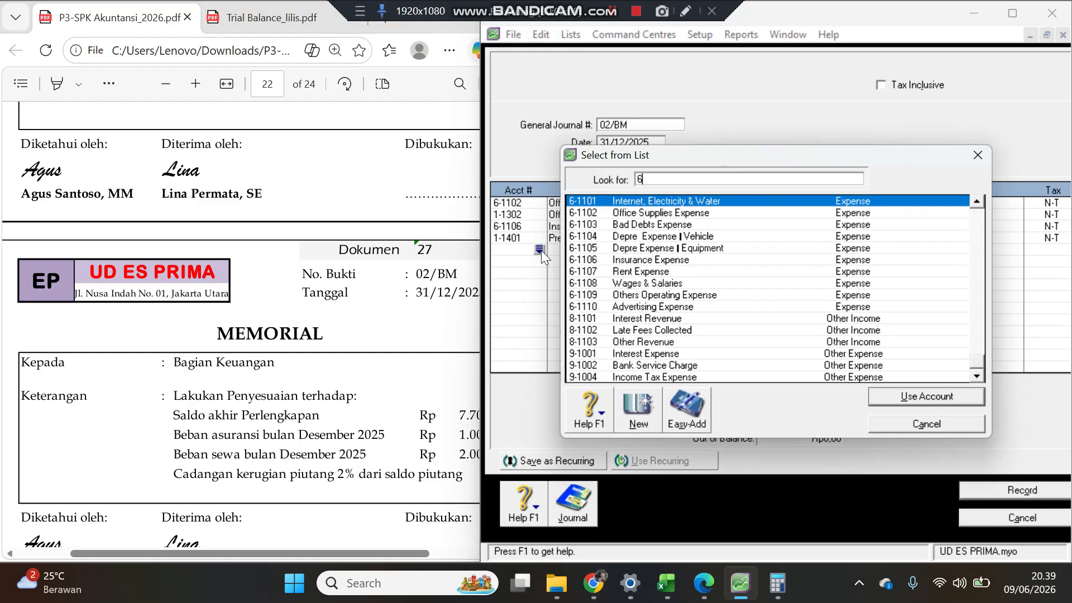
pyautogui.doubleClick(644, 274)
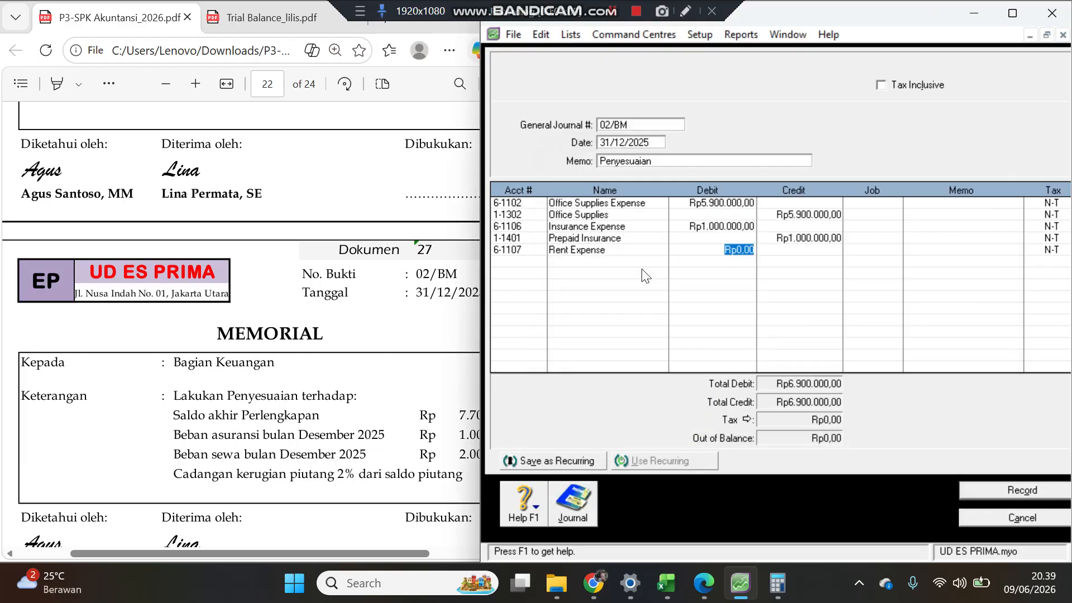
pyautogui.write('2.000.000')
pyautogui.press('Return')
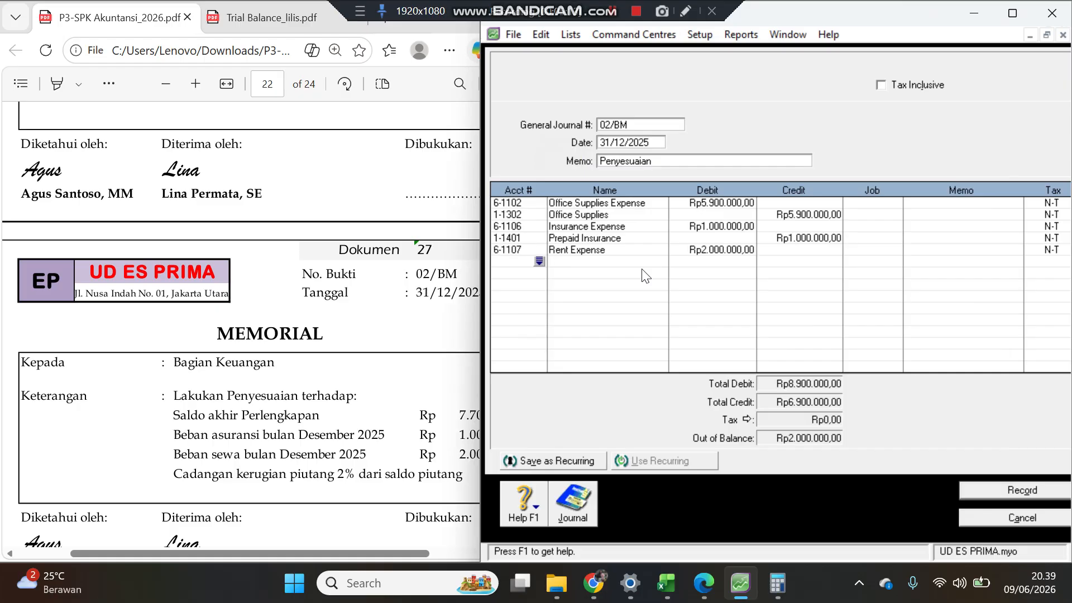
# Step: Add a Prepaid Rent (1-1402) line crediting the balancing 2.000.000
pyautogui.press('Return')
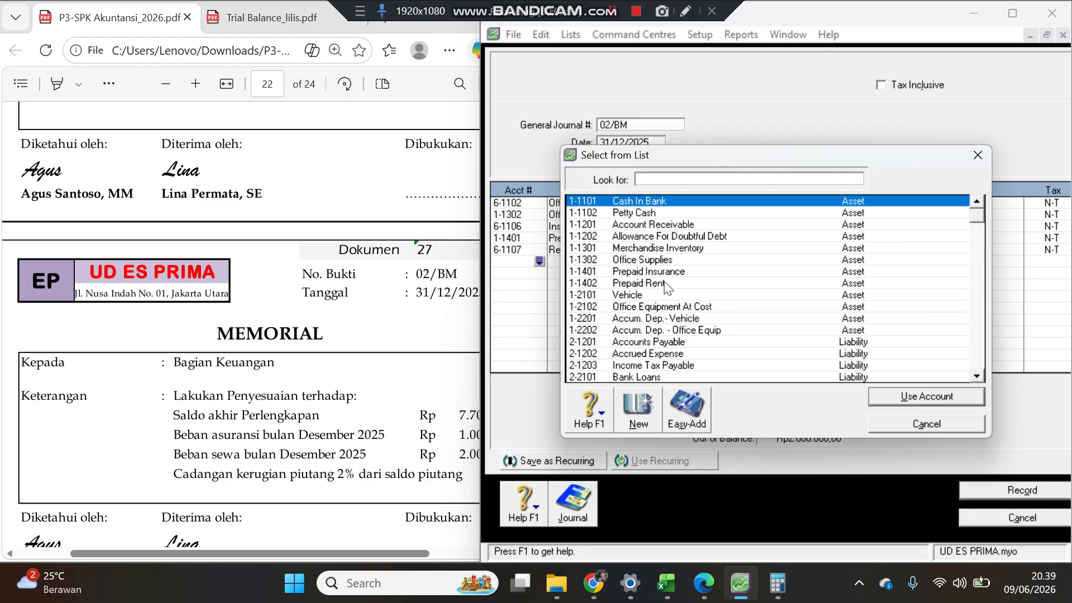
pyautogui.doubleClick(667, 287)
pyautogui.press('Tab')
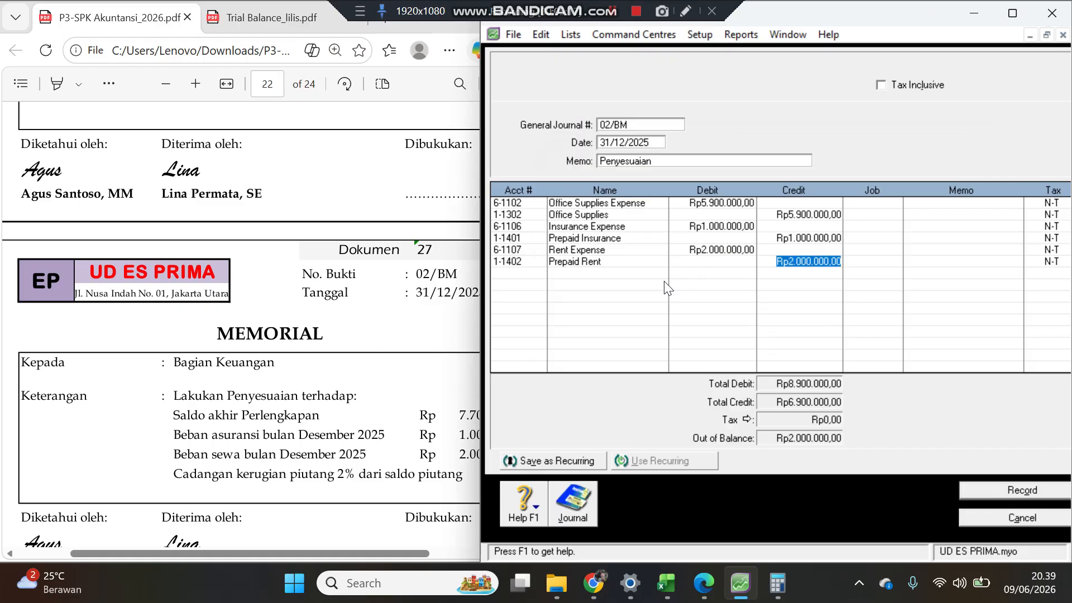
pyautogui.press('Return')
# Step: Open the trial balance and highlight the Account Receivable YTD debit balance
pyautogui.click(330, 440)
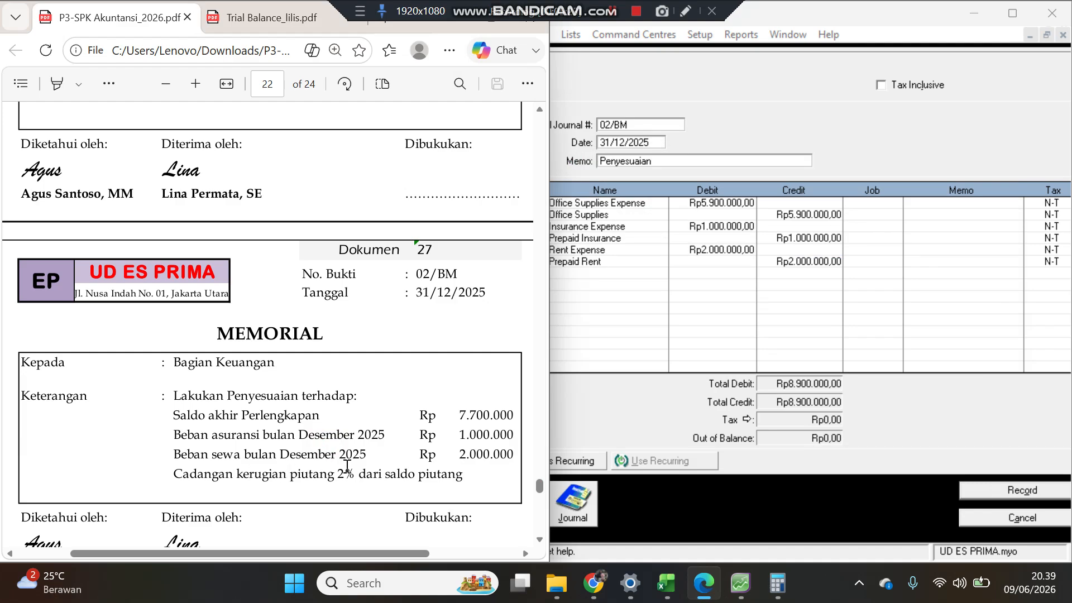
pyautogui.click(223, 25)
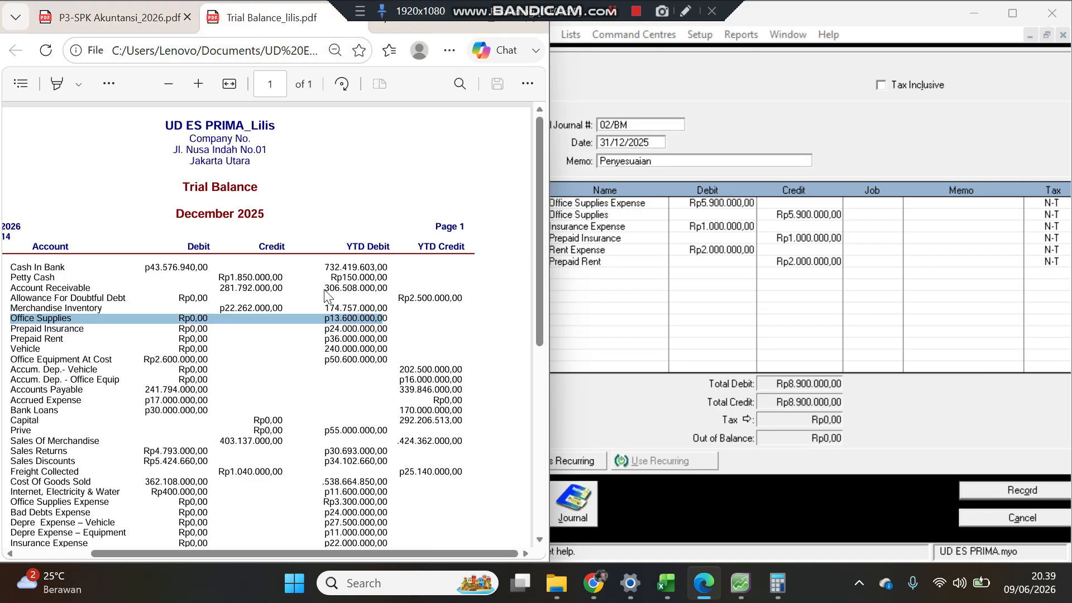
pyautogui.click(778, 584)
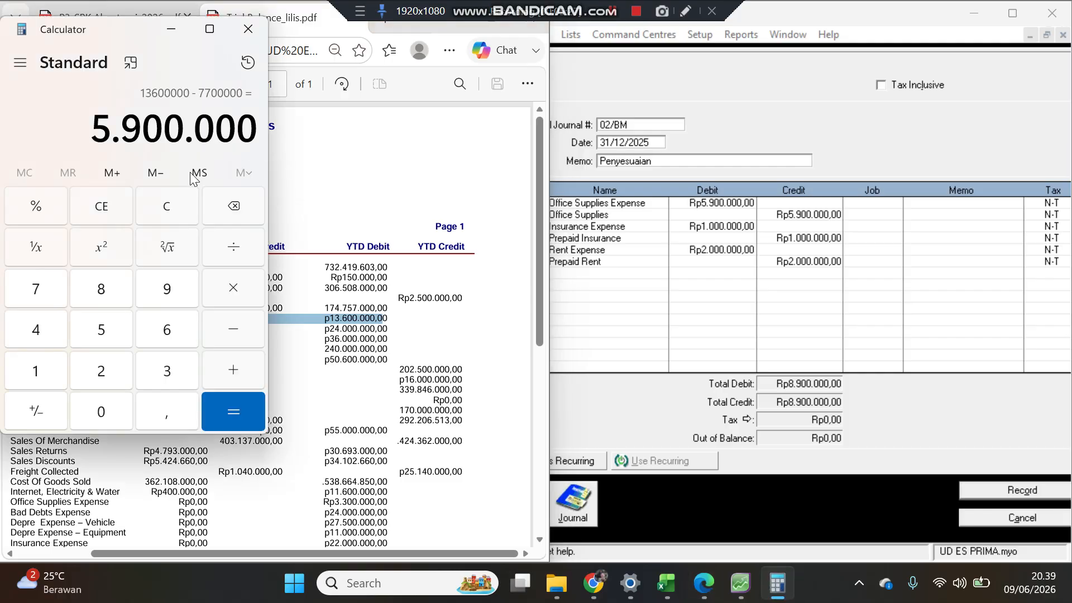
pyautogui.click(104, 214)
pyautogui.click(380, 292)
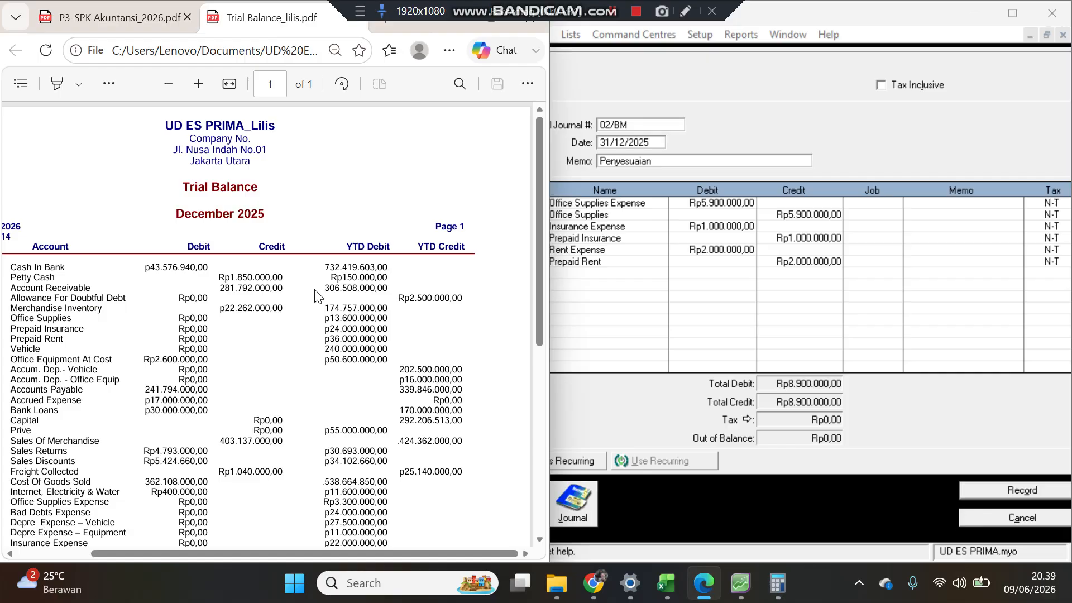
pyautogui.moveTo(325, 289); pyautogui.dragTo(389, 290)
# Step: Calculate 2% of the 306.508.000 receivable balance in Calculator
pyautogui.click(777, 583)
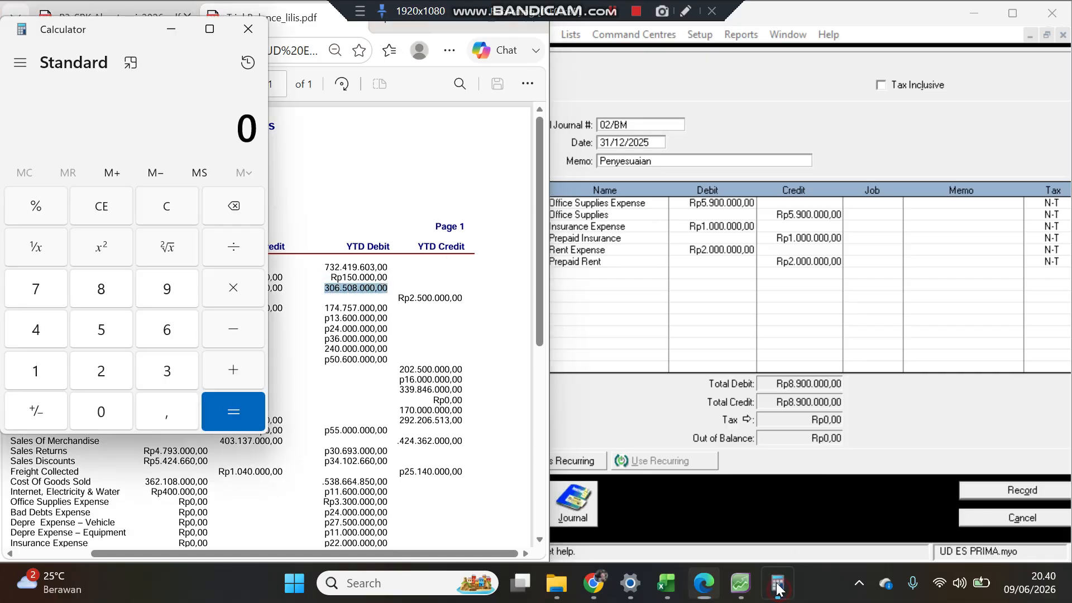
pyautogui.click(168, 372)
pyautogui.click(104, 407)
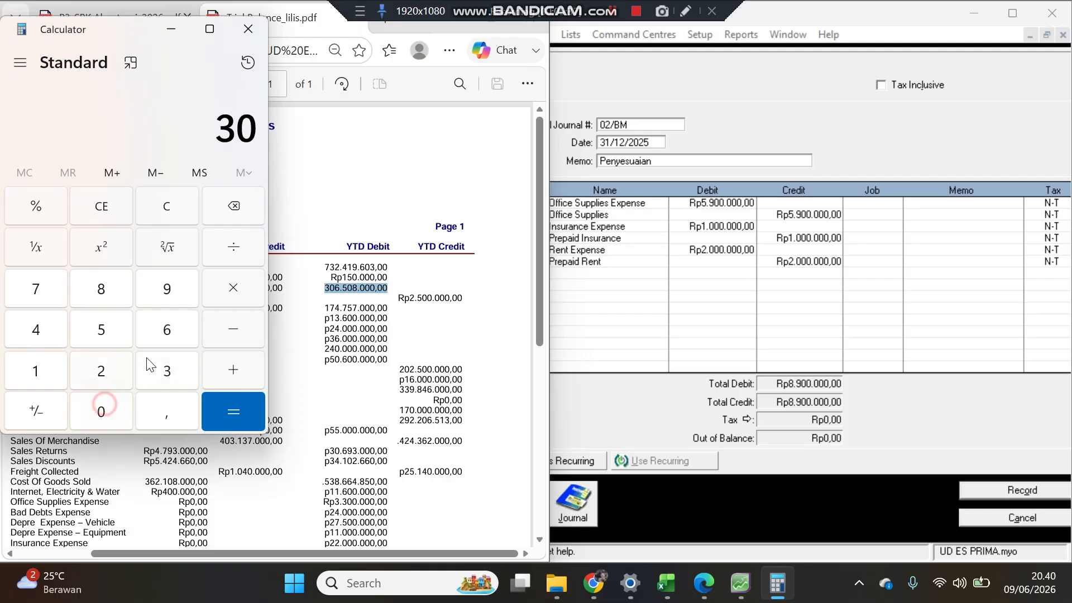
pyautogui.click(168, 330)
pyautogui.click(106, 332)
pyautogui.click(101, 402)
pyautogui.click(102, 301)
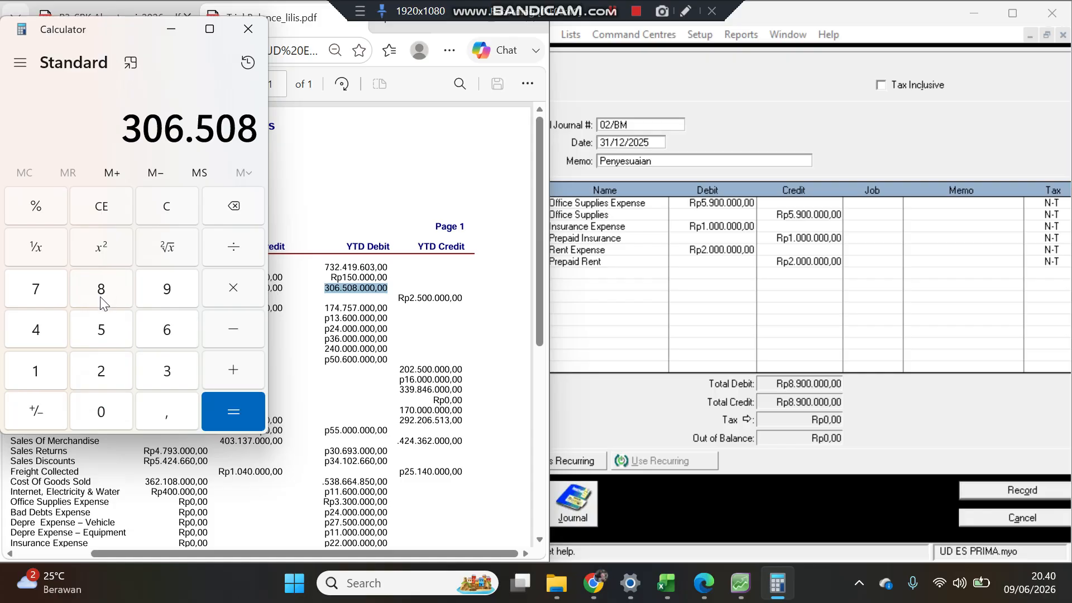
pyautogui.click(101, 411)
pyautogui.click(101, 412)
pyautogui.click(101, 411)
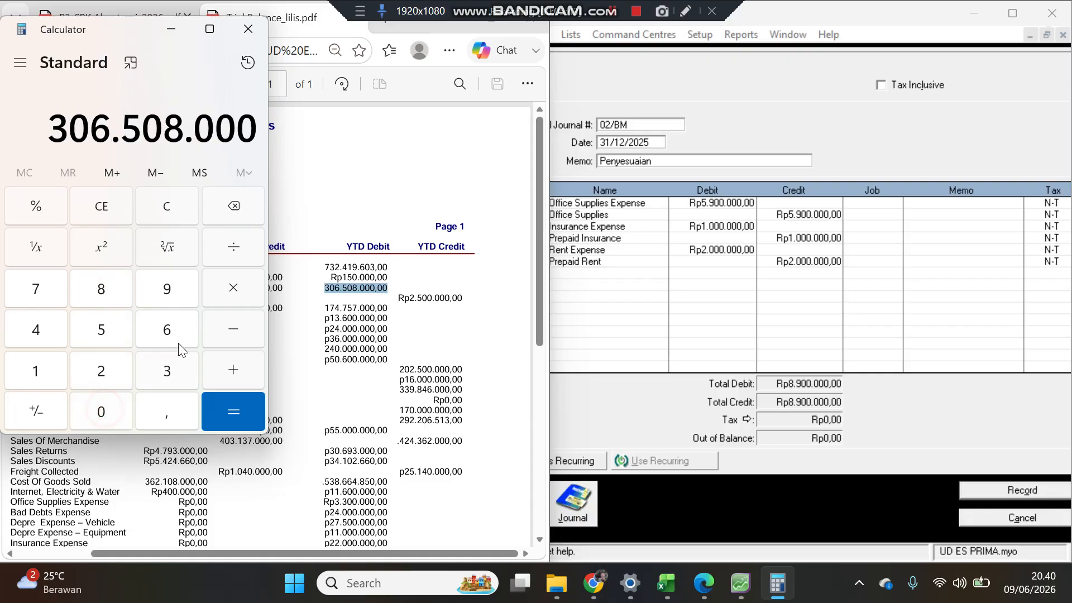
pyautogui.click(231, 289)
pyautogui.click(352, 159)
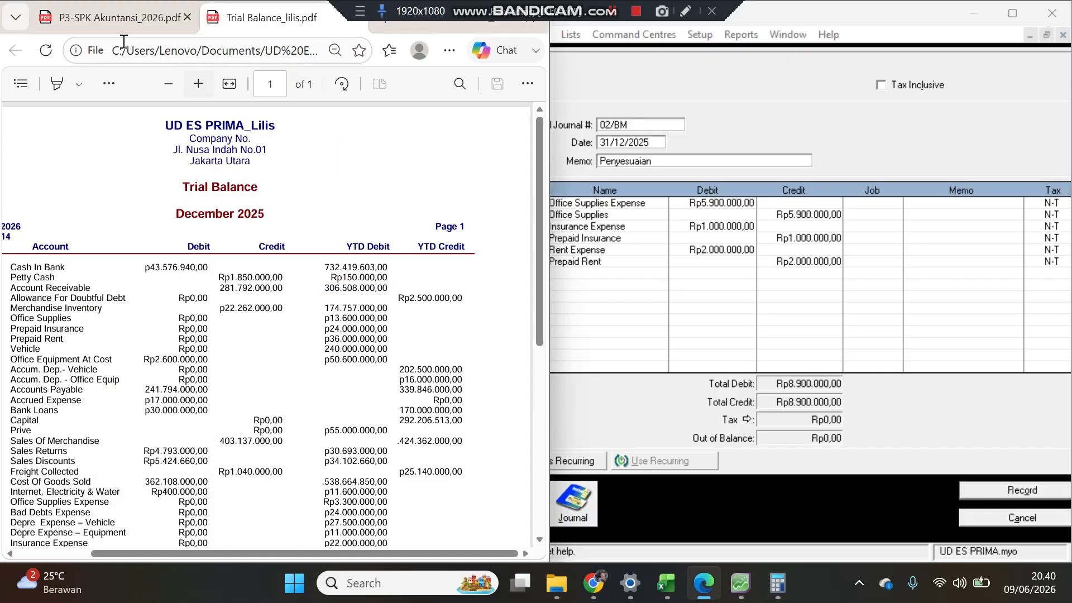
pyautogui.click(114, 17)
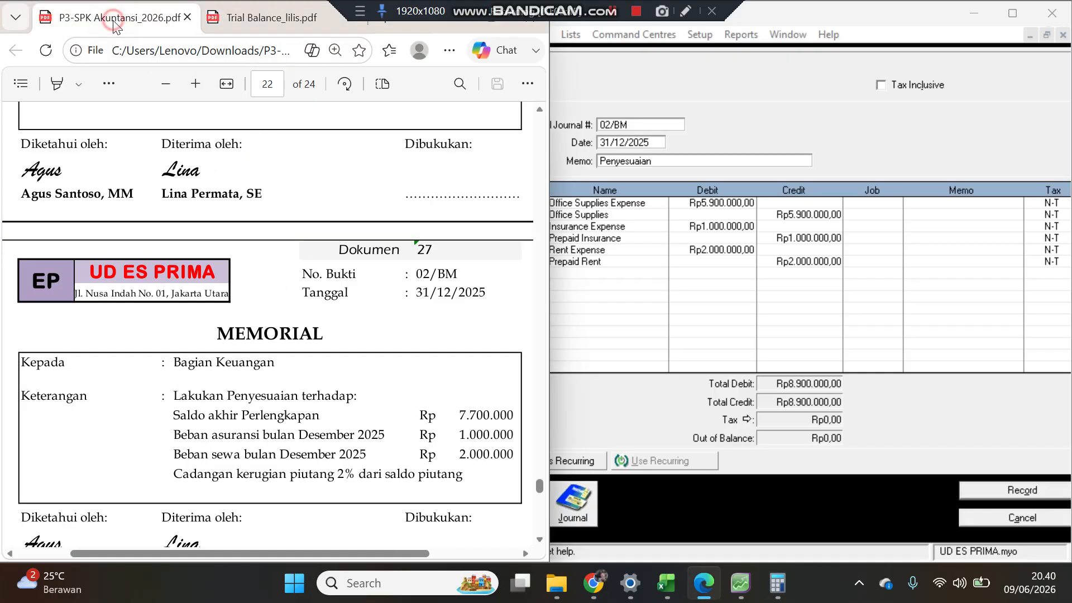
pyautogui.click(270, 29)
pyautogui.click(777, 583)
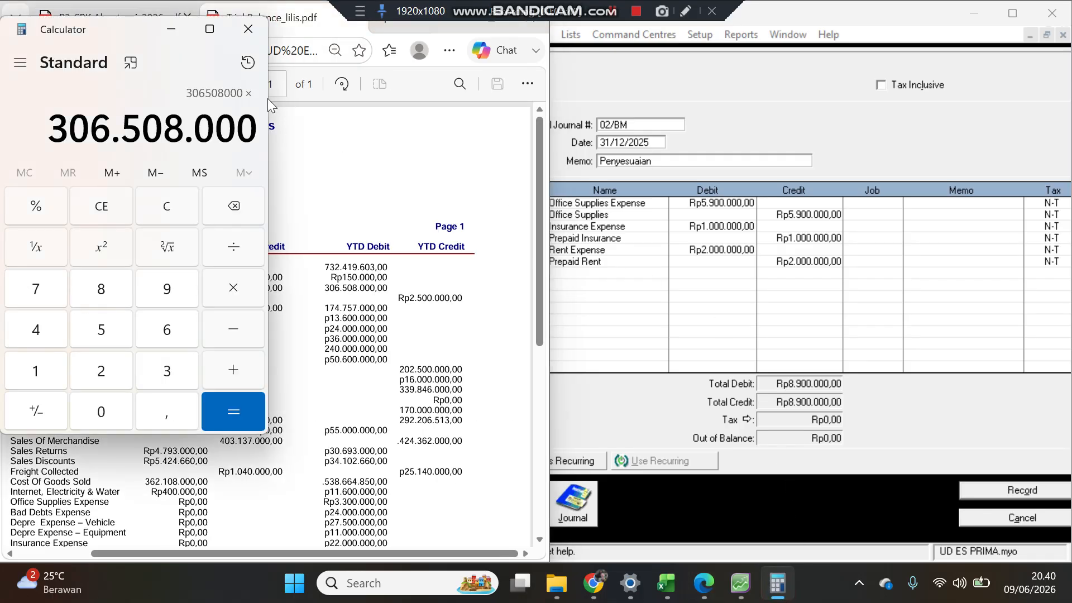
pyautogui.click(101, 371)
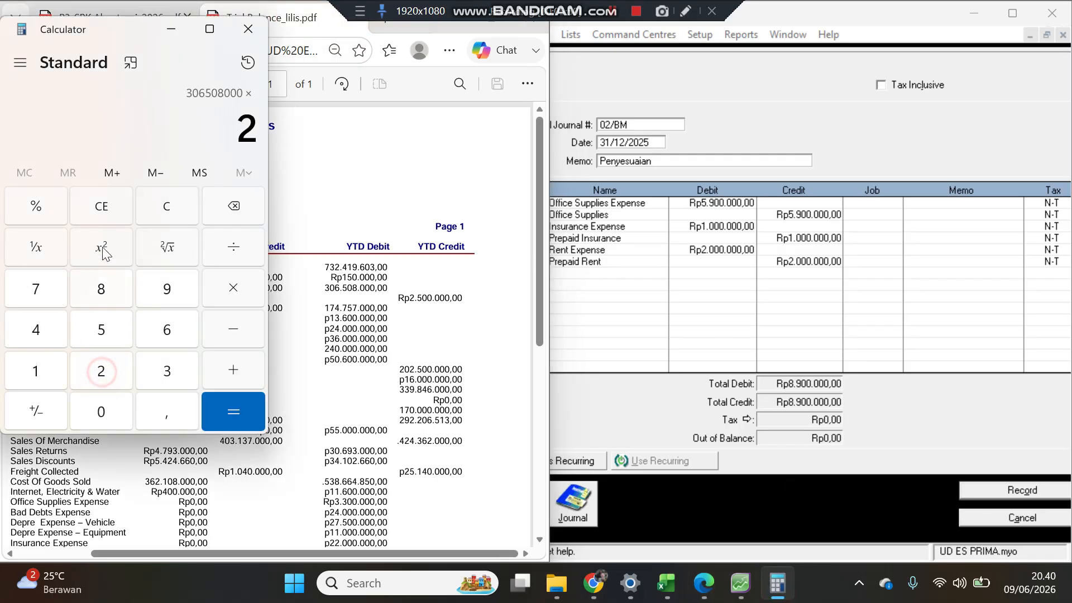
pyautogui.click(50, 212)
pyautogui.click(236, 413)
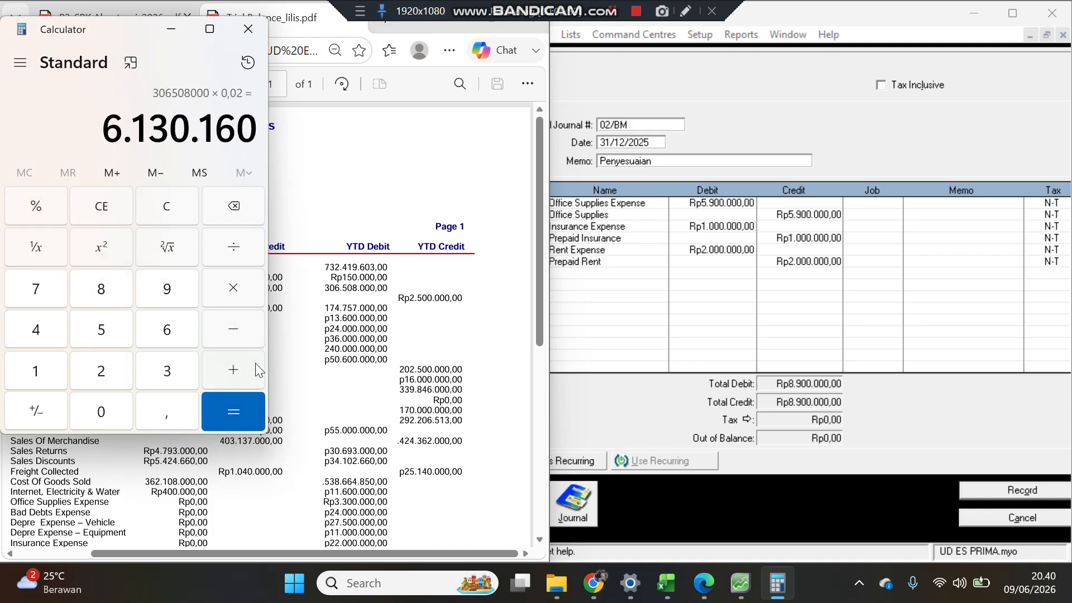
# Step: Subtract the 2.500.000 allowance balance from that result in Calculator
pyautogui.click(245, 330)
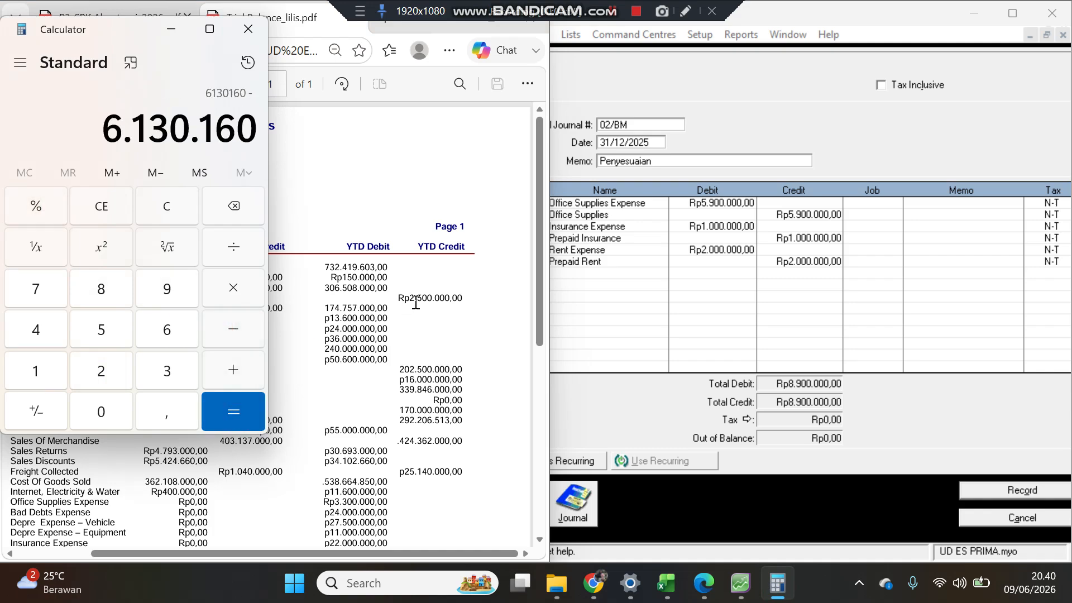
pyautogui.click(100, 369)
pyautogui.click(98, 331)
pyautogui.click(97, 412)
pyautogui.click(98, 412)
pyautogui.click(97, 412)
pyautogui.click(97, 412)
pyautogui.click(97, 412)
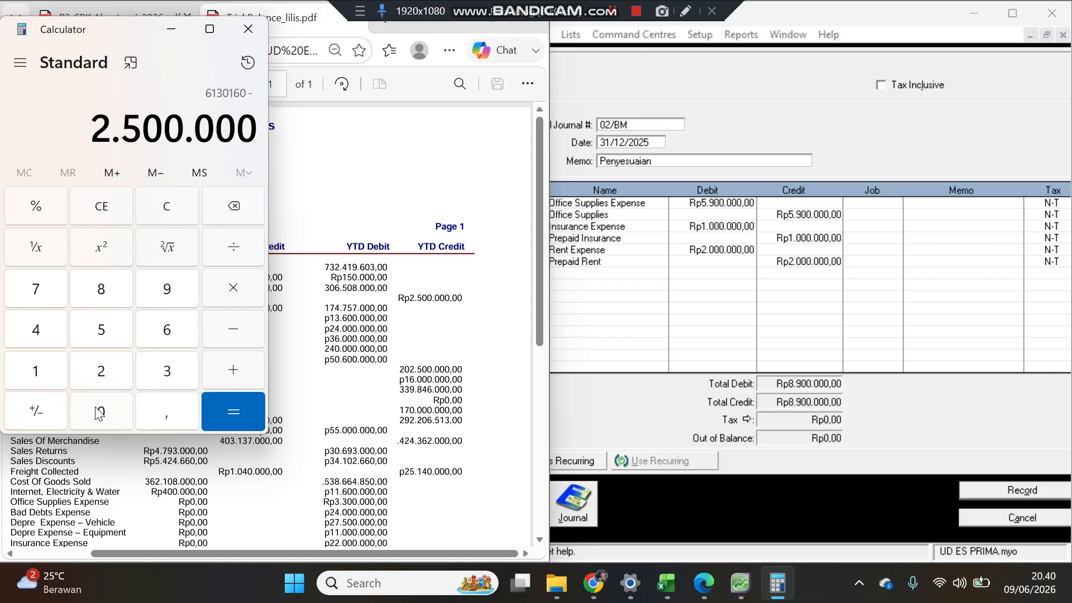
pyautogui.click(222, 411)
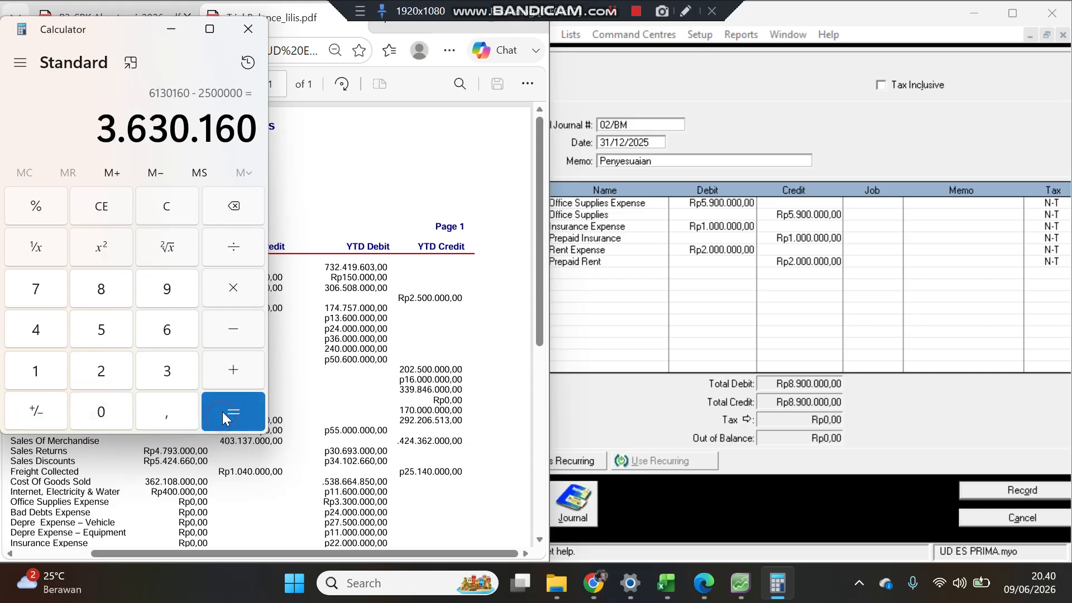
# Step: Add a Bad Debts Expense (6-1103) line debiting 3.630.160
pyautogui.click(657, 289)
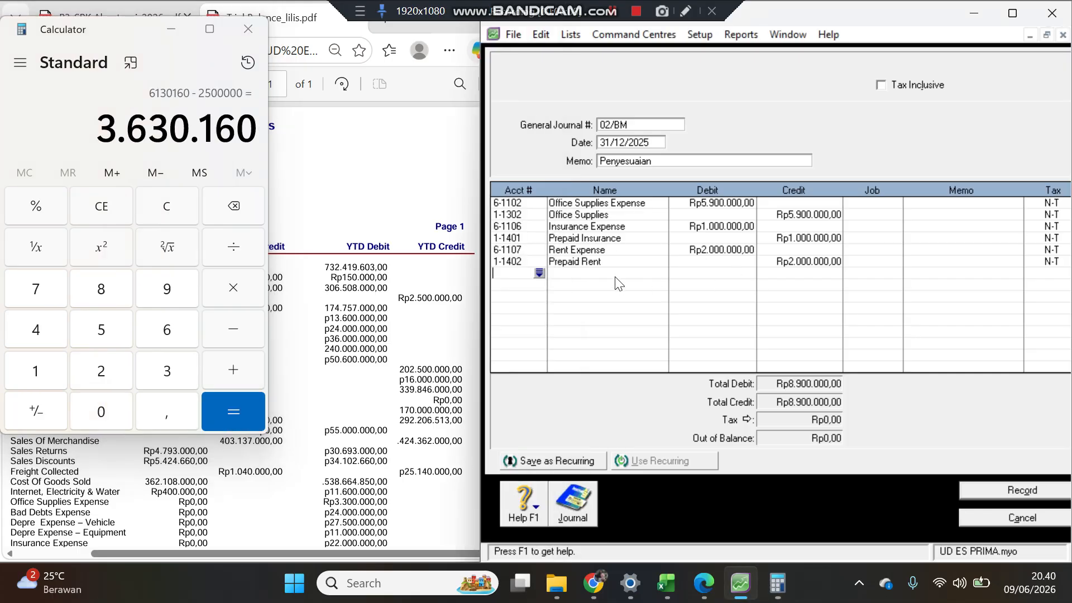
pyautogui.click(537, 274)
pyautogui.write('6')
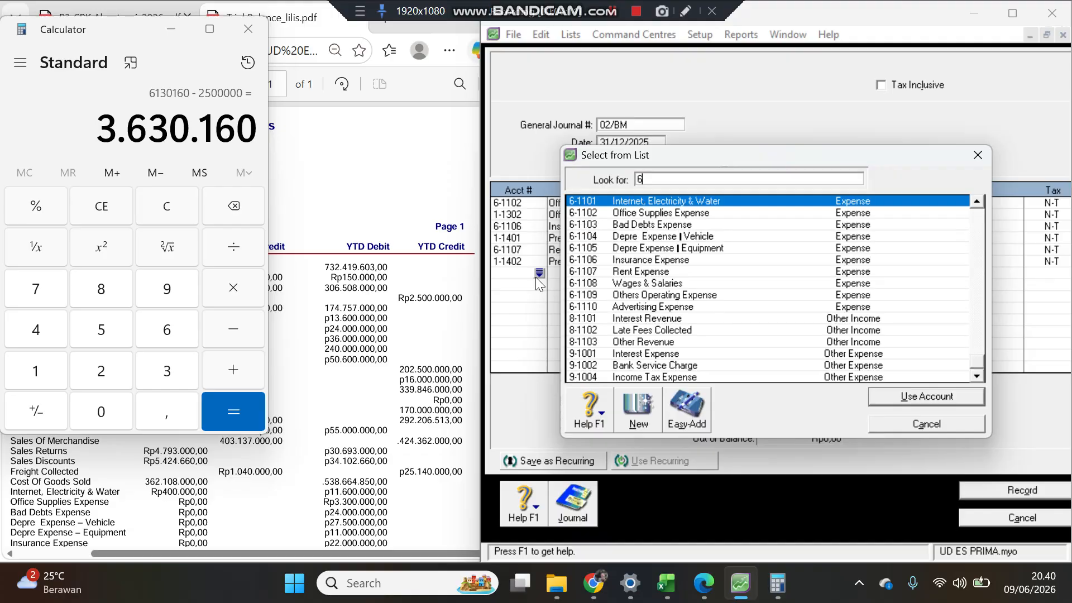
pyautogui.doubleClick(638, 226)
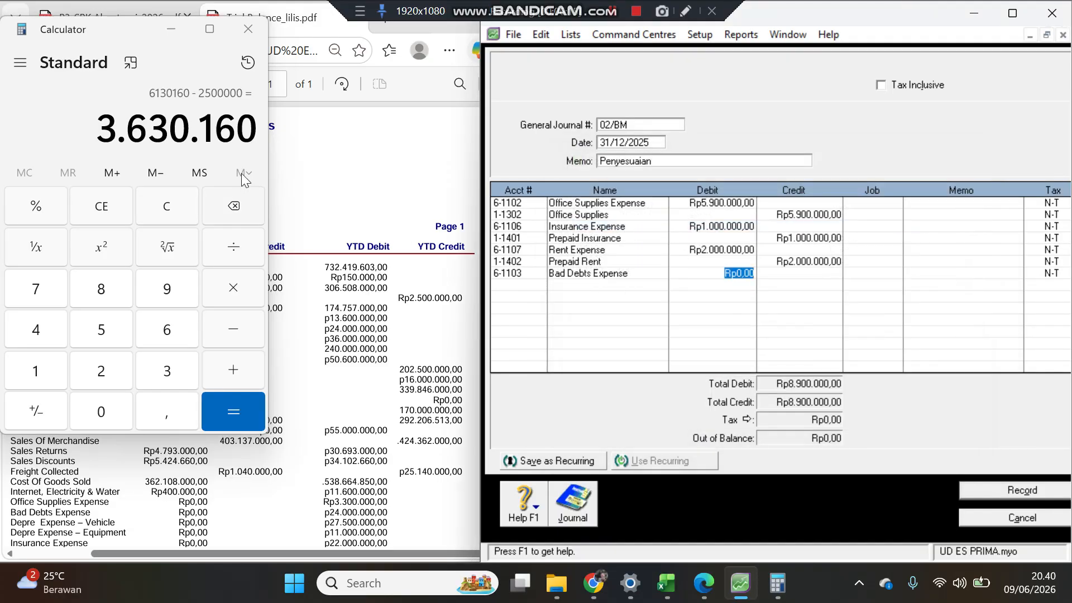
pyautogui.write('3630160')
pyautogui.press('Tab')
# Step: Add an Allowance For Doubtful Debt (1-1202) line crediting the balancing 3.630.160
pyautogui.press('Return')
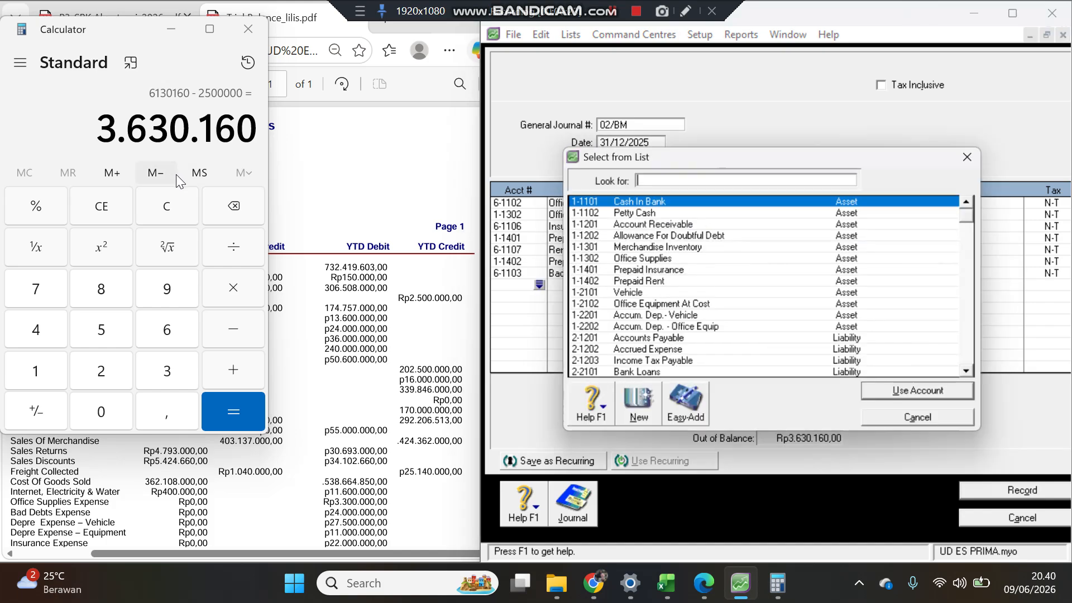
pyautogui.doubleClick(624, 237)
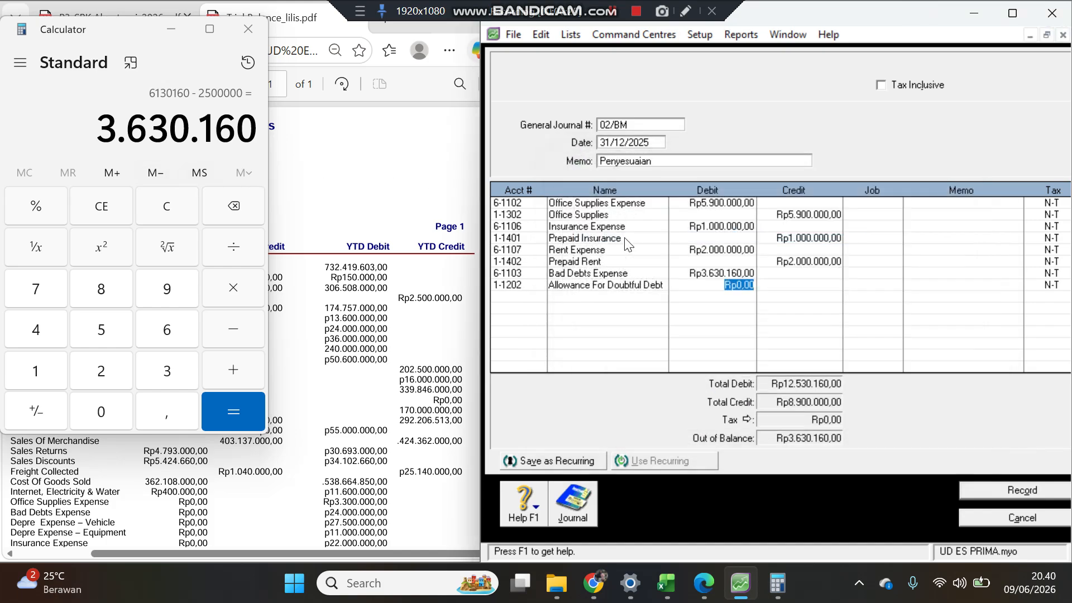
pyautogui.click(788, 285)
pyautogui.press('Return')
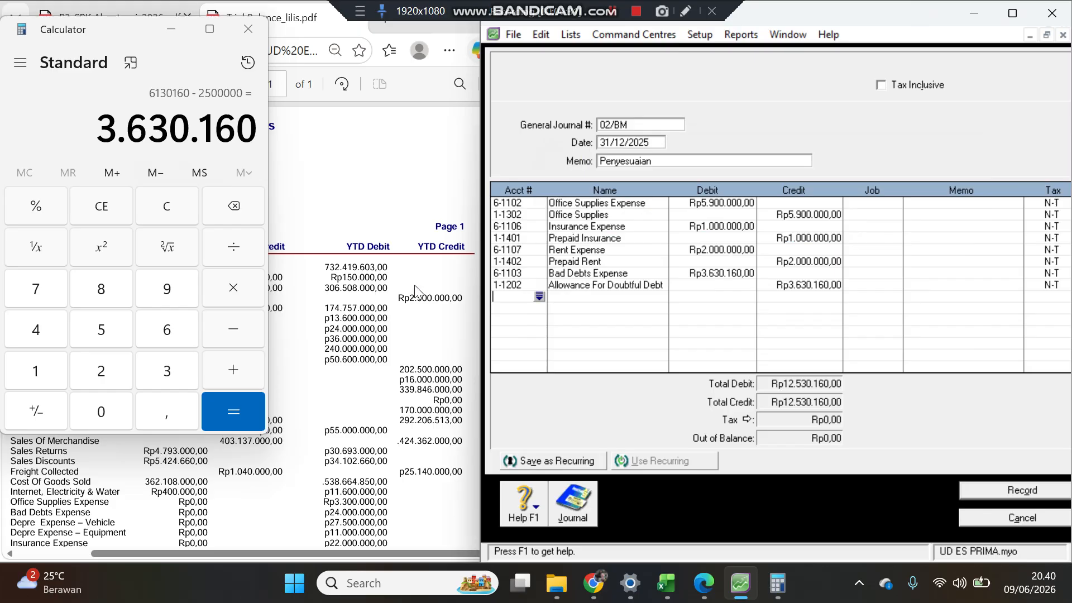
# Step: Check the memorial document against the entry and record the 02/BM general journal
pyautogui.click(355, 288)
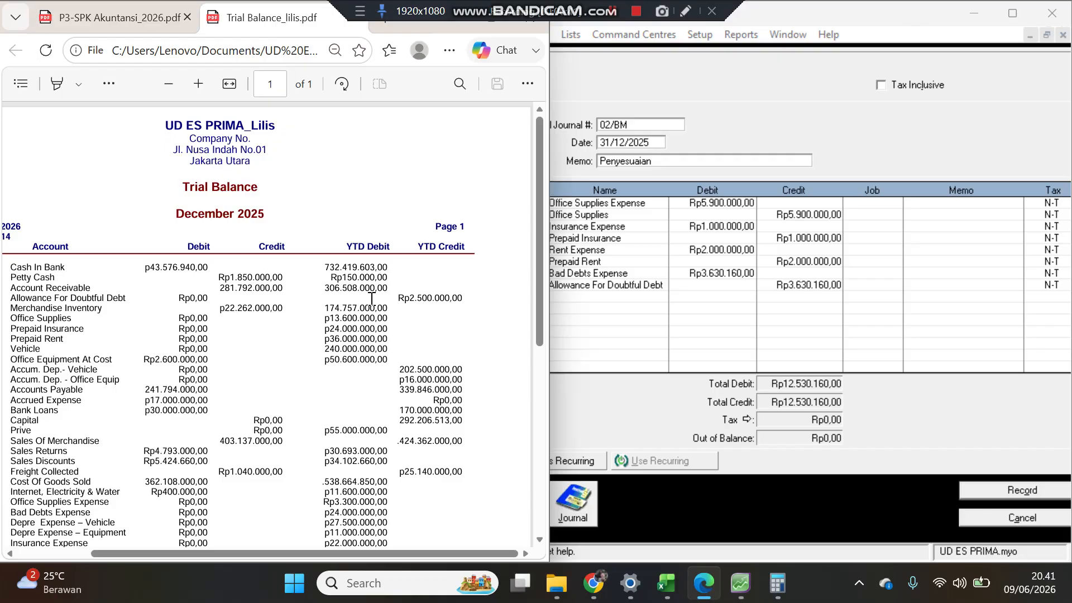
pyautogui.click(161, 30)
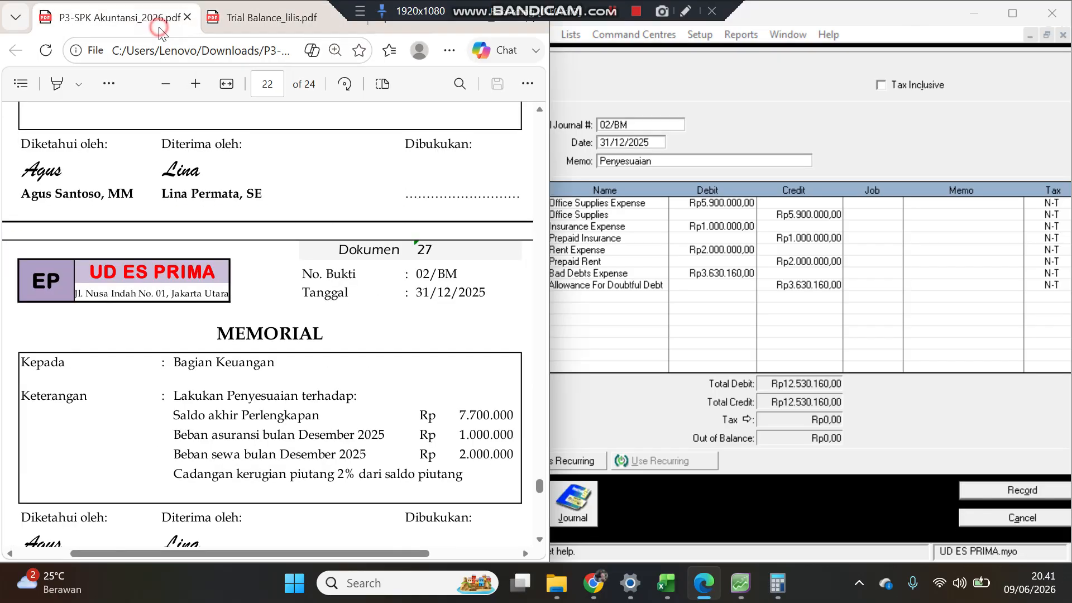
pyautogui.click(938, 399)
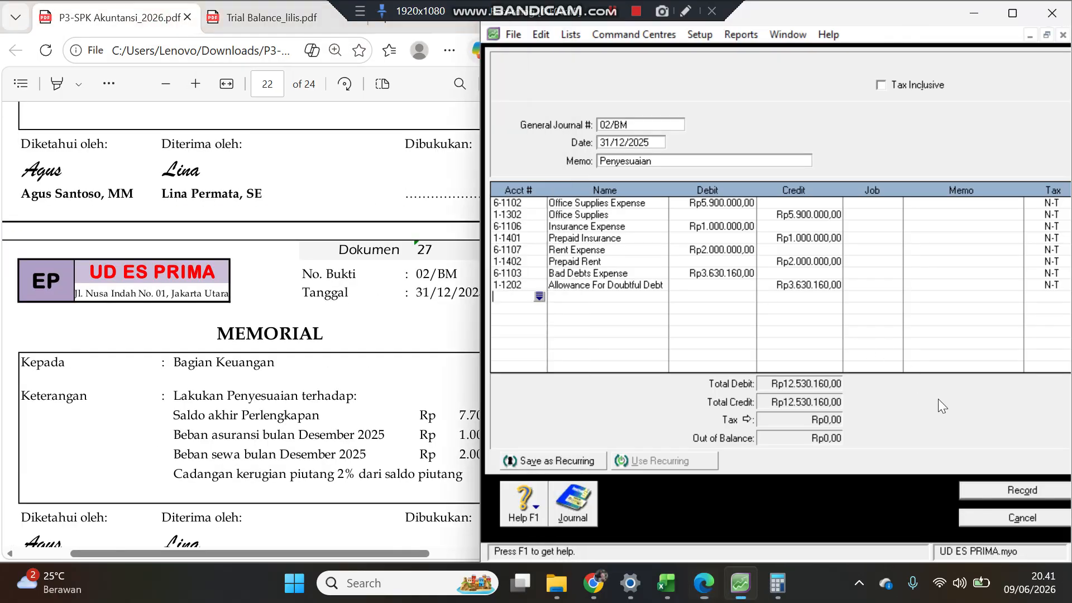
pyautogui.click(983, 494)
# Step: Set the new general journal's number to 03/BM for the fixed-asset adjustment memorial
pyautogui.click(288, 369)
pyautogui.scroll(-10, 291, 371)
pyautogui.scroll(-2, 290, 366)
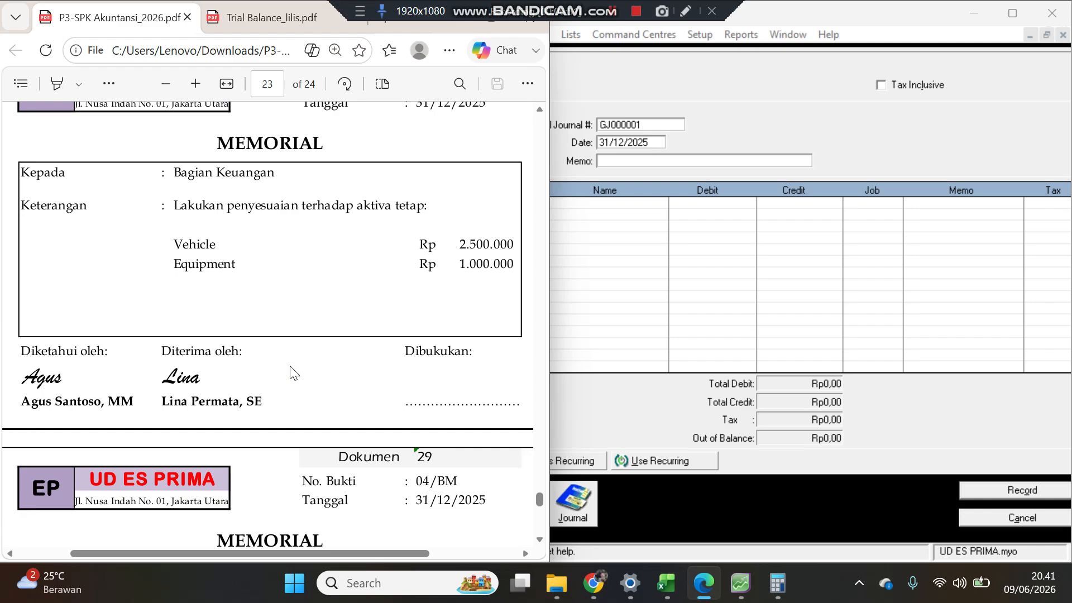
pyautogui.scroll(2, 291, 367)
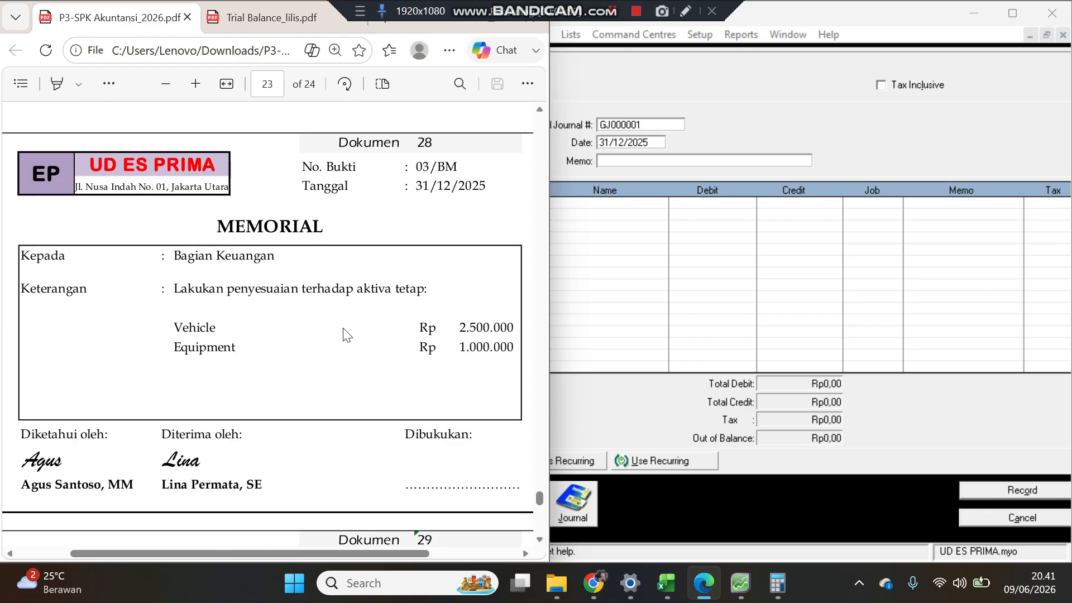
pyautogui.click(569, 412)
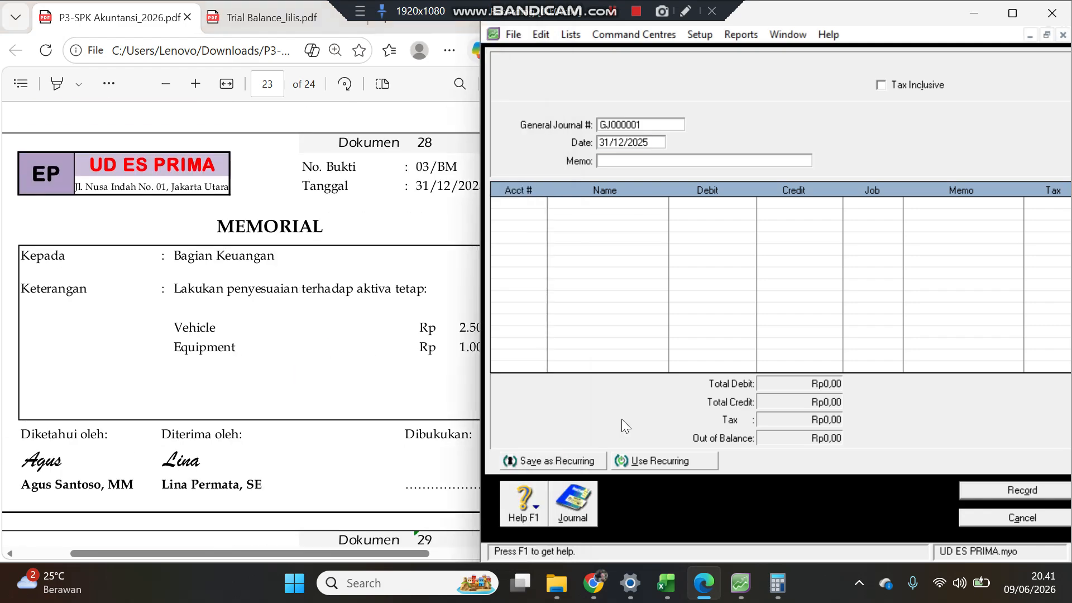
pyautogui.click(641, 129)
pyautogui.write('03/')
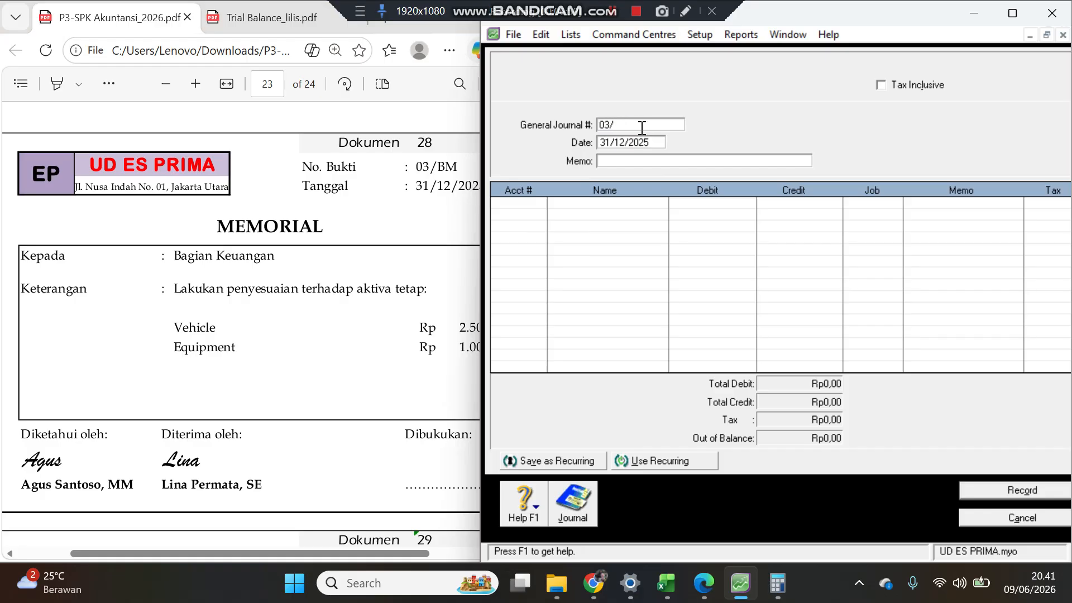
pyautogui.write('bm')
pyautogui.press('Tab')
# Step: Enter the memo Penyesuaian and move to the first line's account
pyautogui.click(615, 128)
pyautogui.moveTo(620, 124); pyautogui.dragTo(645, 120)
pyautogui.press('Tab')
pyautogui.press('Tab')
pyautogui.write('Penyesuaian')
pyautogui.press('Tab')
pyautogui.press('Tab')
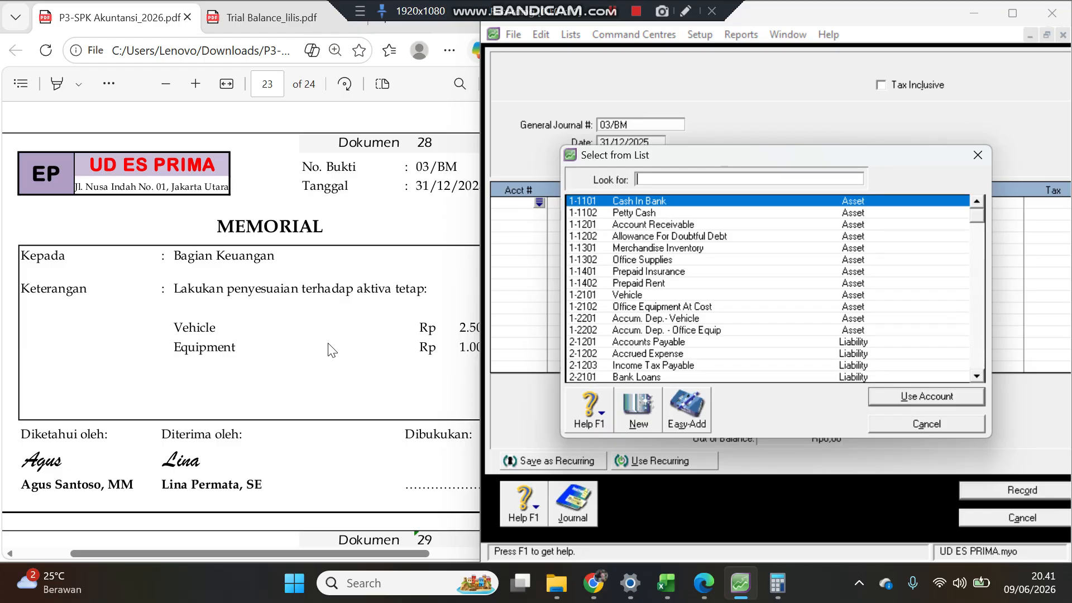
# Step: Add a Depre Expense Vehicle (6-1104) line debiting 2.500.000, checking the amount against the memorial
pyautogui.write('6')
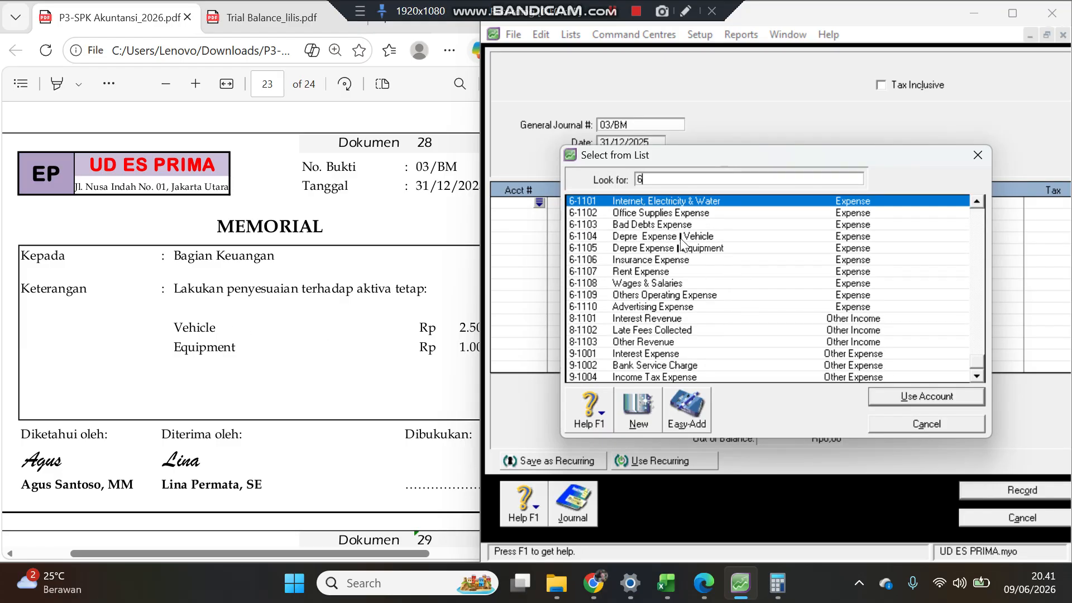
pyautogui.doubleClick(681, 240)
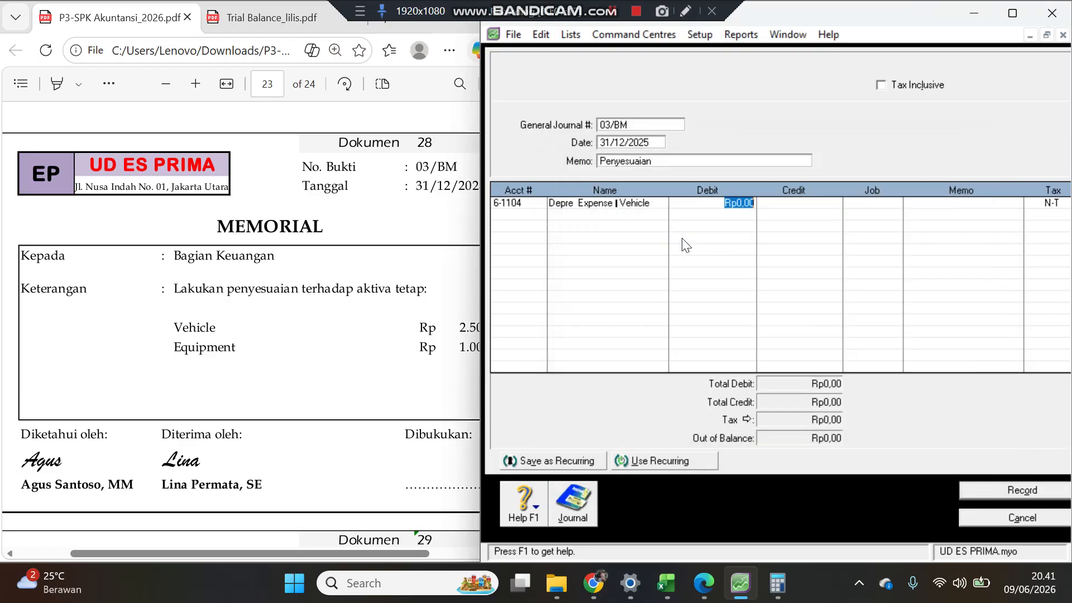
pyautogui.write('250000')
pyautogui.press('Tab')
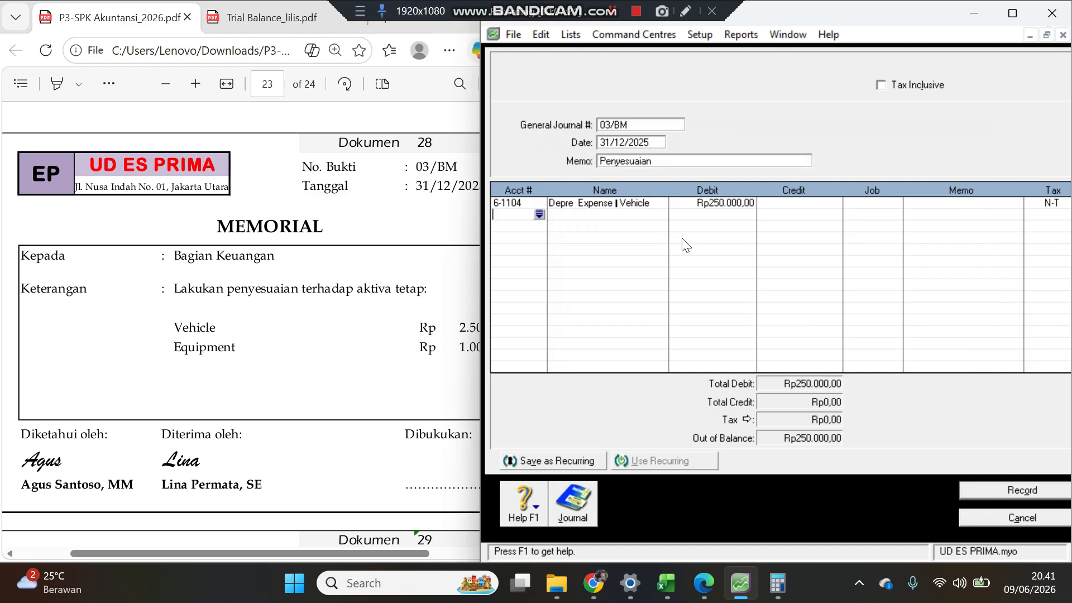
pyautogui.click(370, 336)
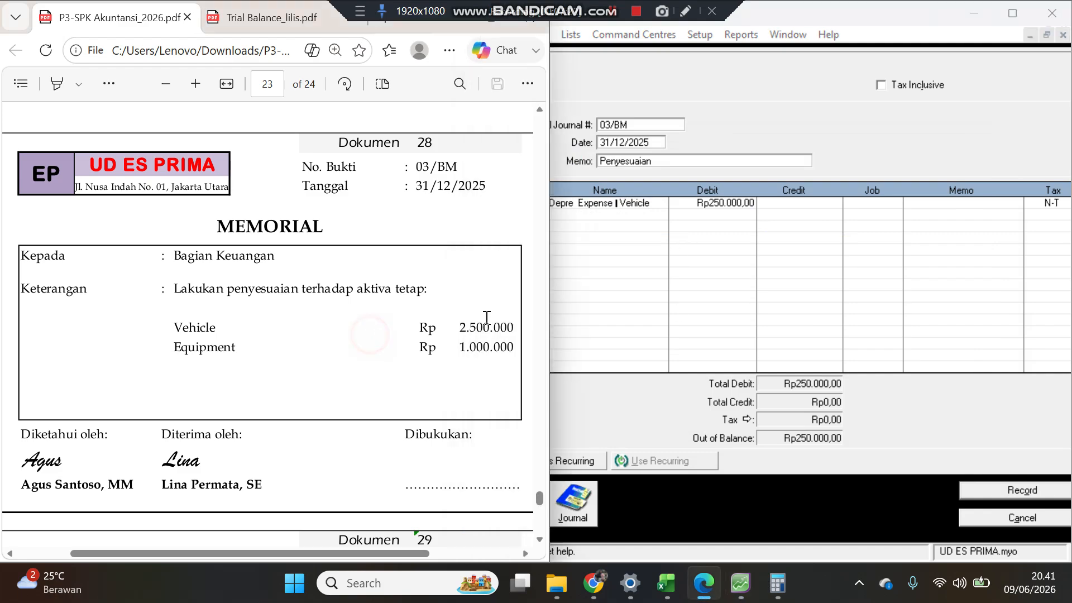
pyautogui.click(760, 207)
pyautogui.click(732, 204)
pyautogui.click(730, 204)
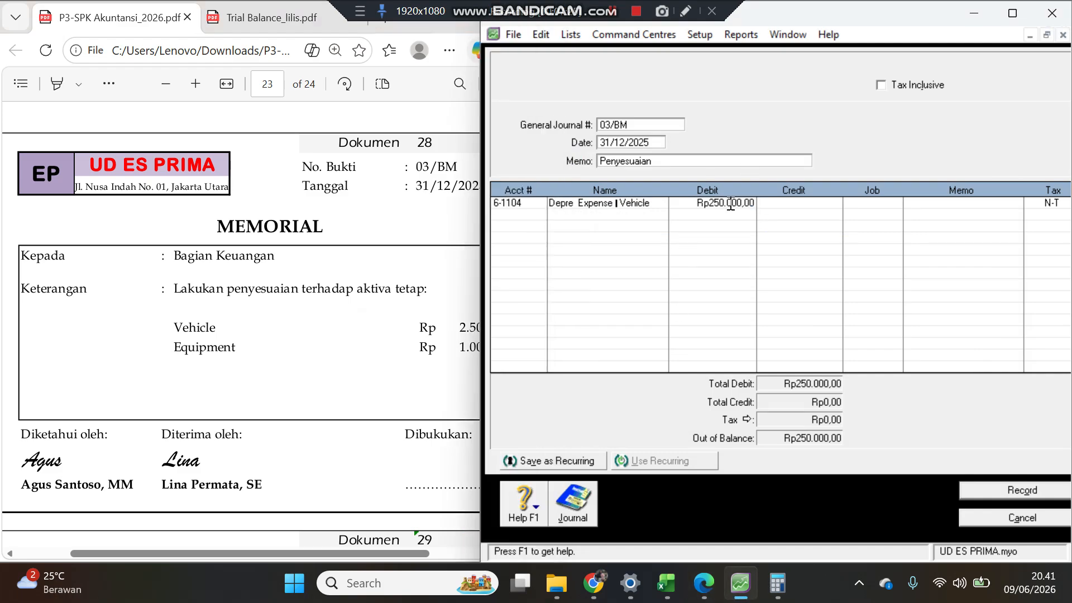
pyautogui.write('0')
pyautogui.press('Tab')
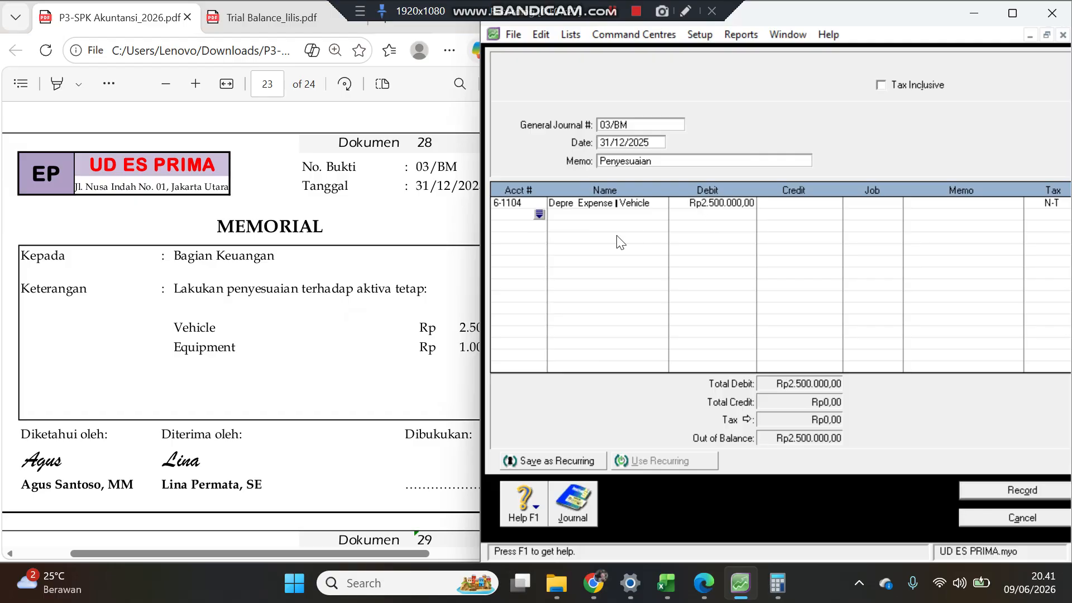
# Step: Add an Accum. Dep. - Vehicle (1-2201) line crediting 2.500.000
pyautogui.click(540, 215)
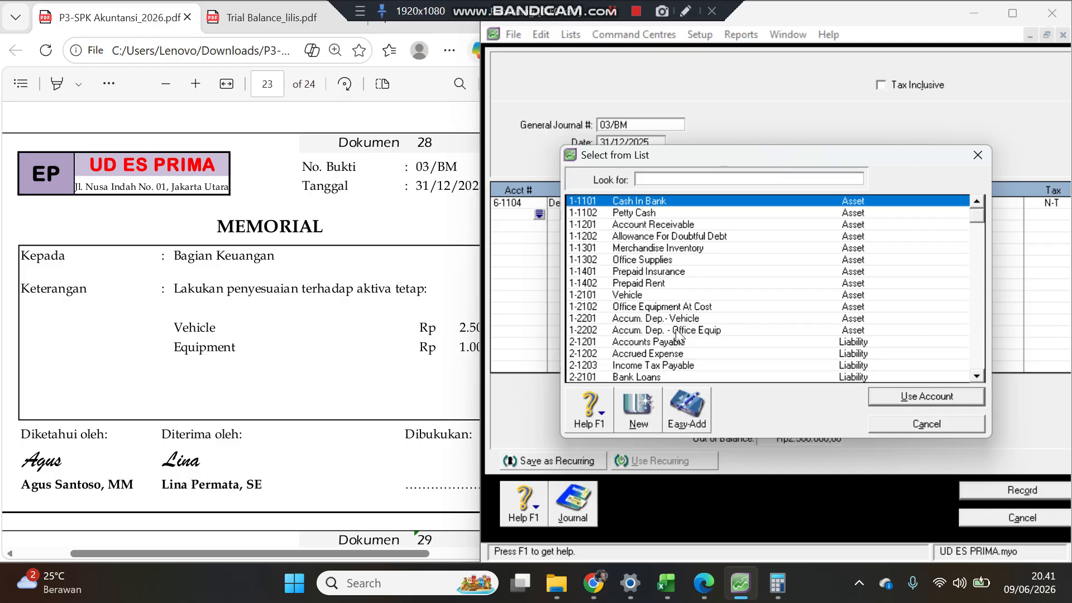
pyautogui.doubleClick(676, 321)
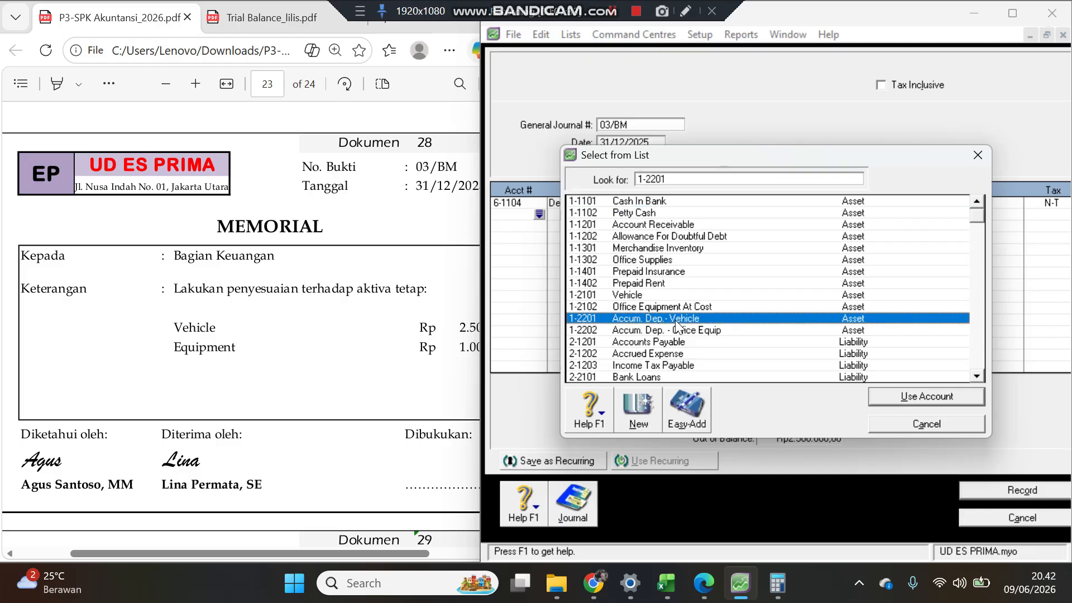
pyautogui.press('Tab')
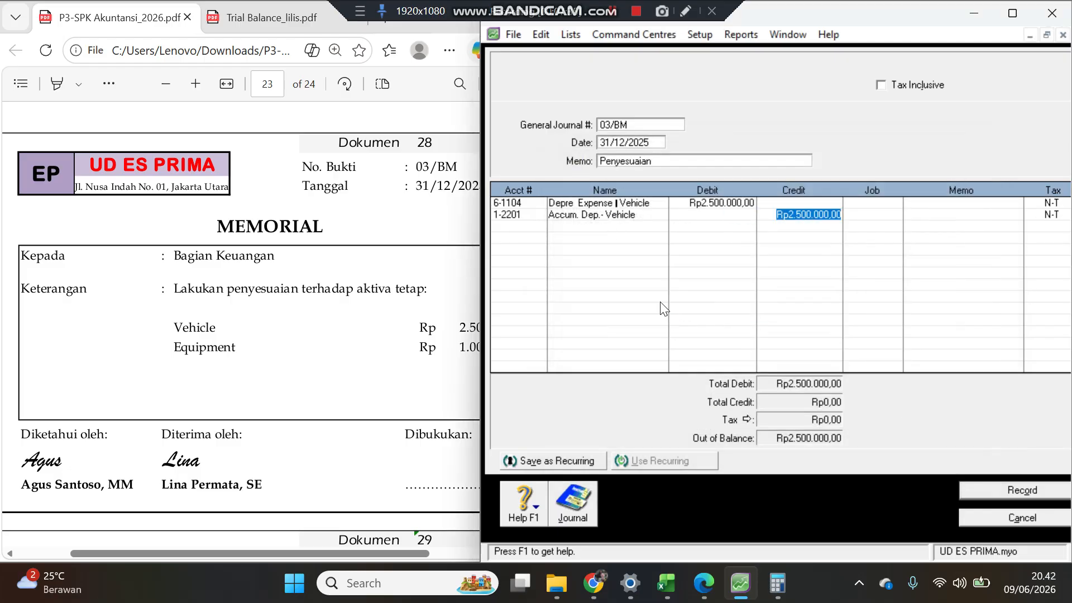
pyautogui.press('Return')
pyautogui.press('Return')
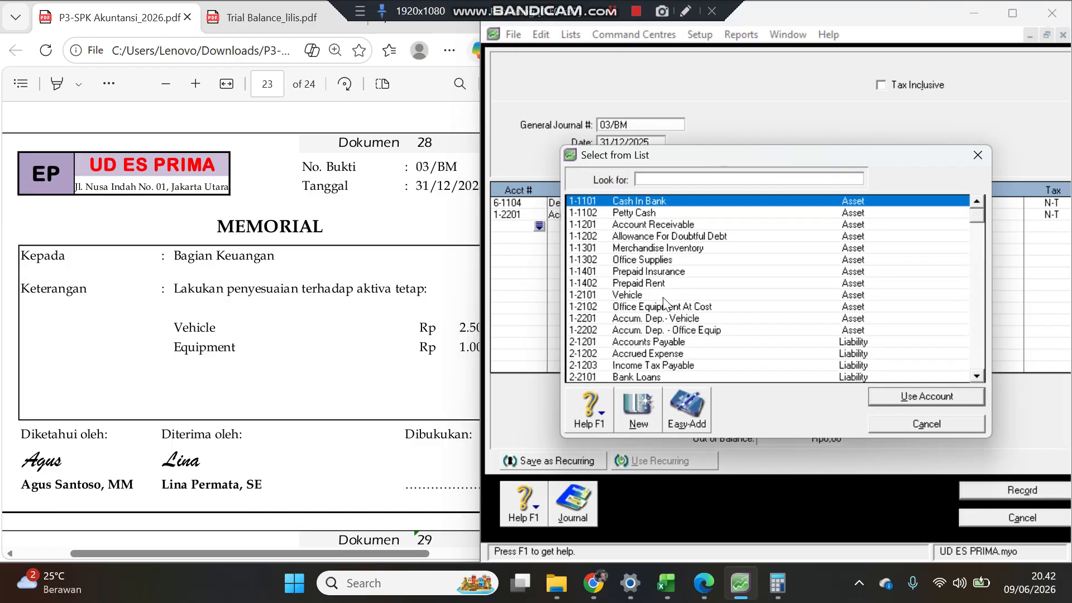
# Step: Add a Depre Expense Equipment (6-1105) line debiting 1.000.000
pyautogui.write('6-1105')
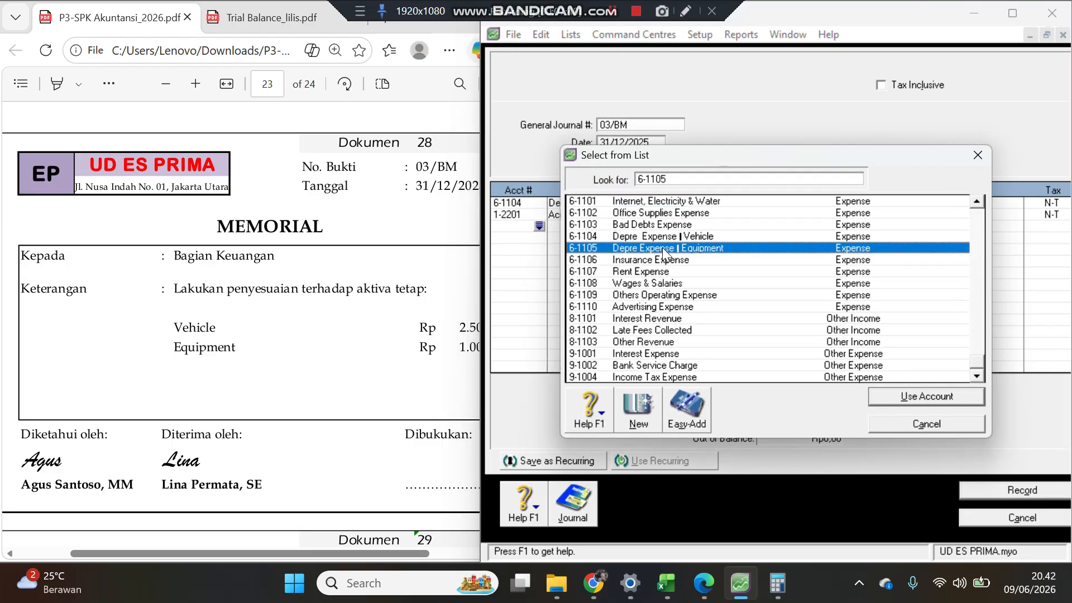
pyautogui.press('Return')
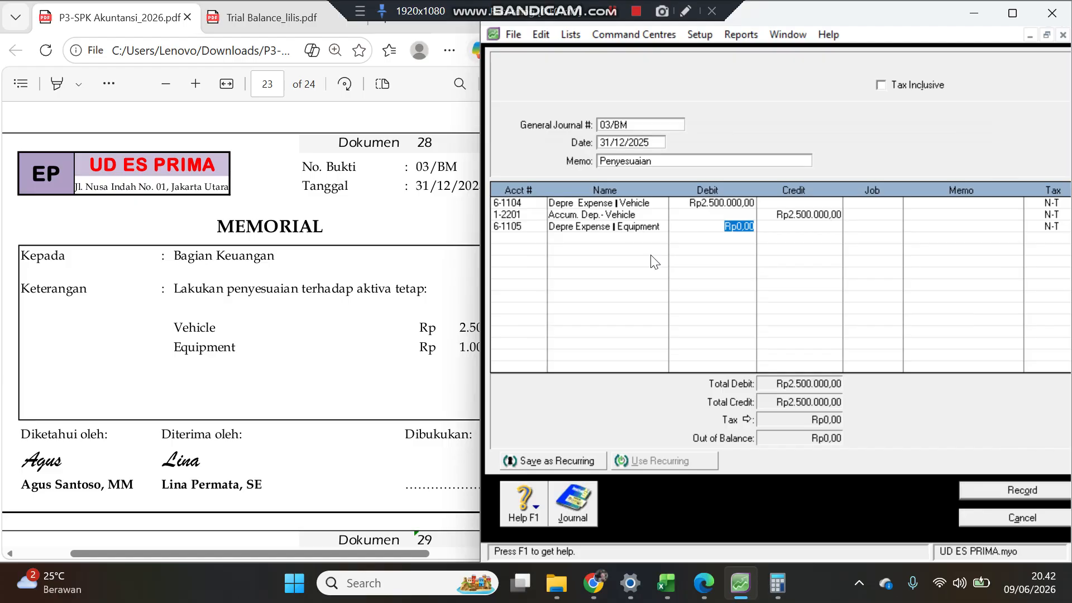
pyautogui.click(377, 331)
pyautogui.click(725, 226)
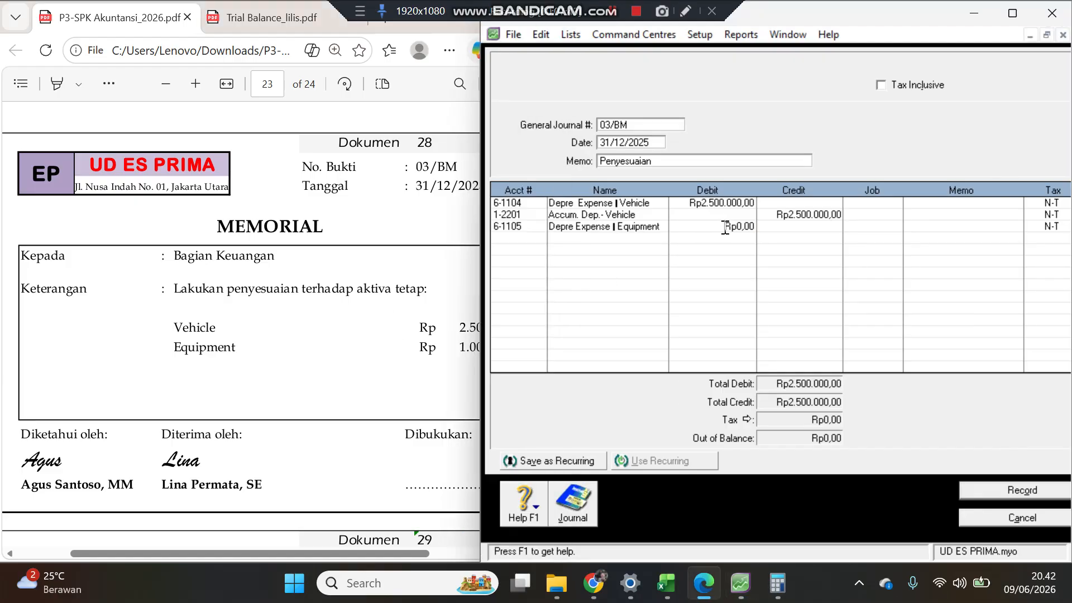
pyautogui.write('1000000')
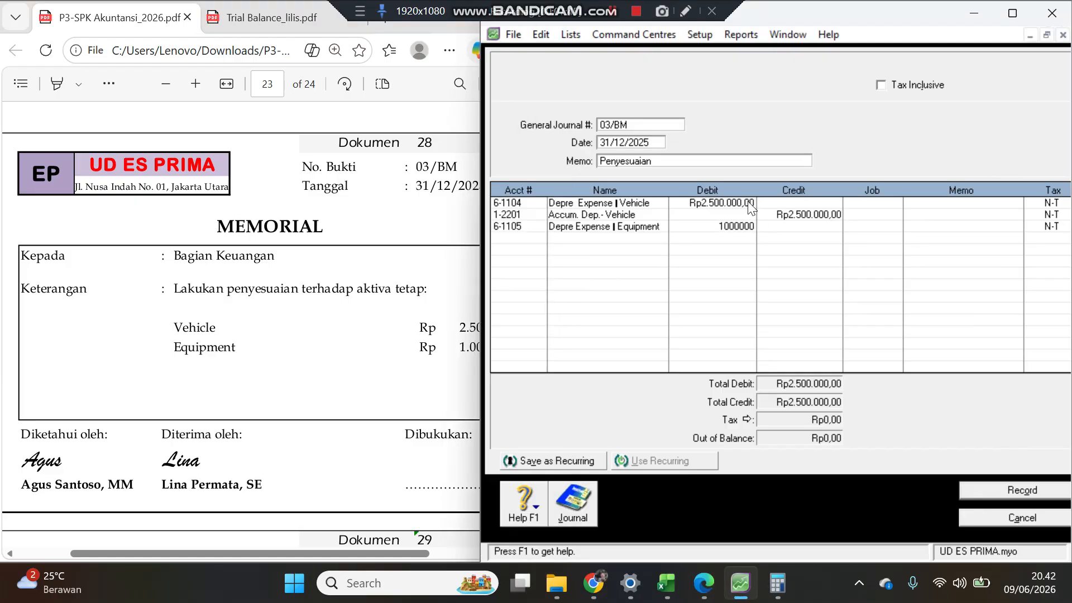
pyautogui.press('Return')
pyautogui.press('Return')
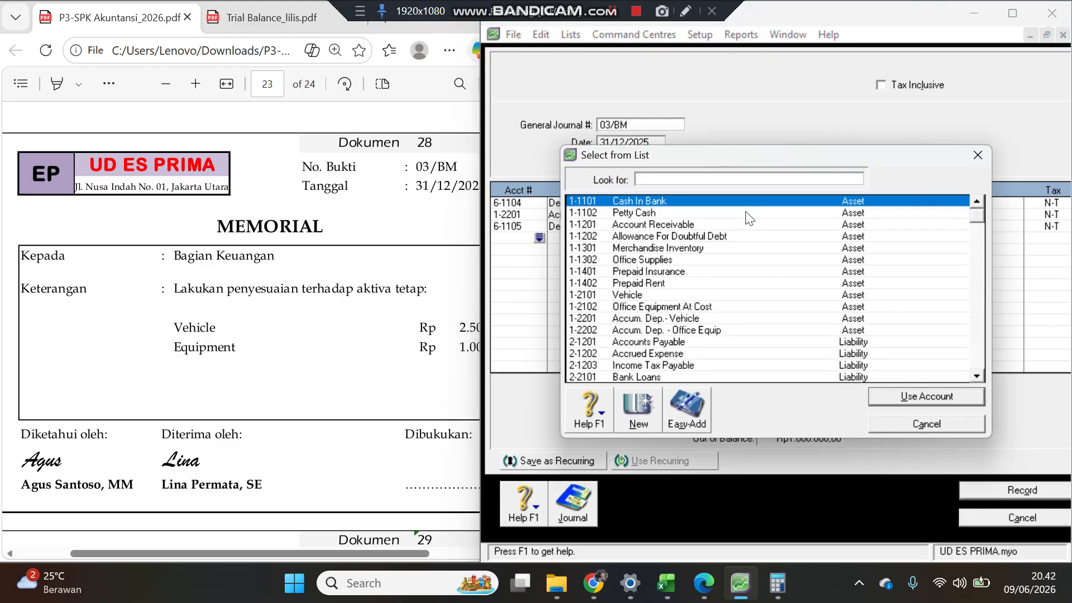
# Step: Add an Accum. Dep. - Office Equip (1-2202) line crediting 1.000.000 and record the 03/BM journal
pyautogui.doubleClick(720, 329)
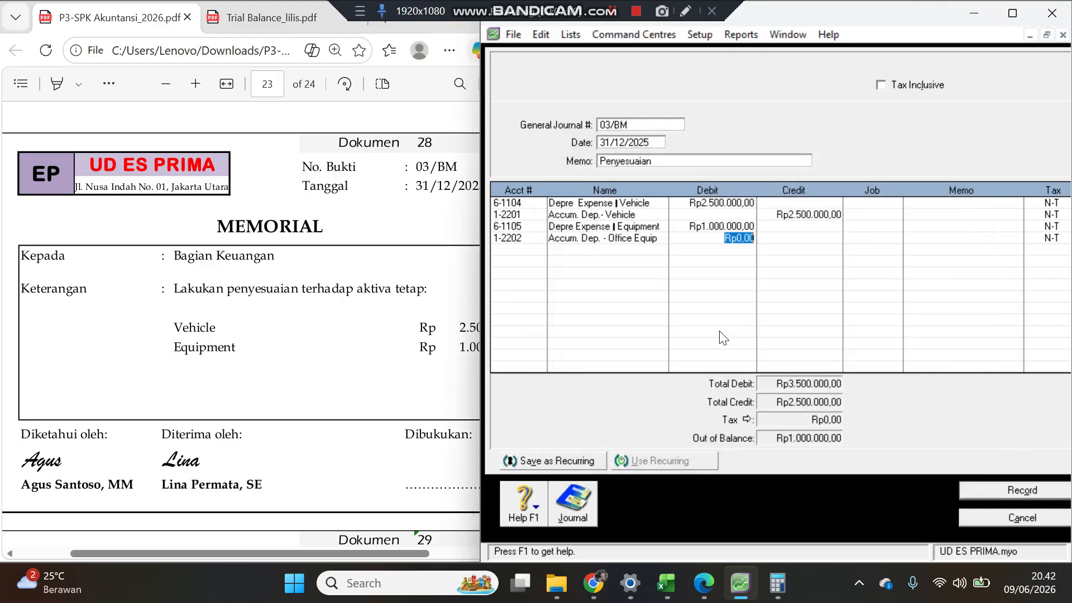
pyautogui.click(777, 240)
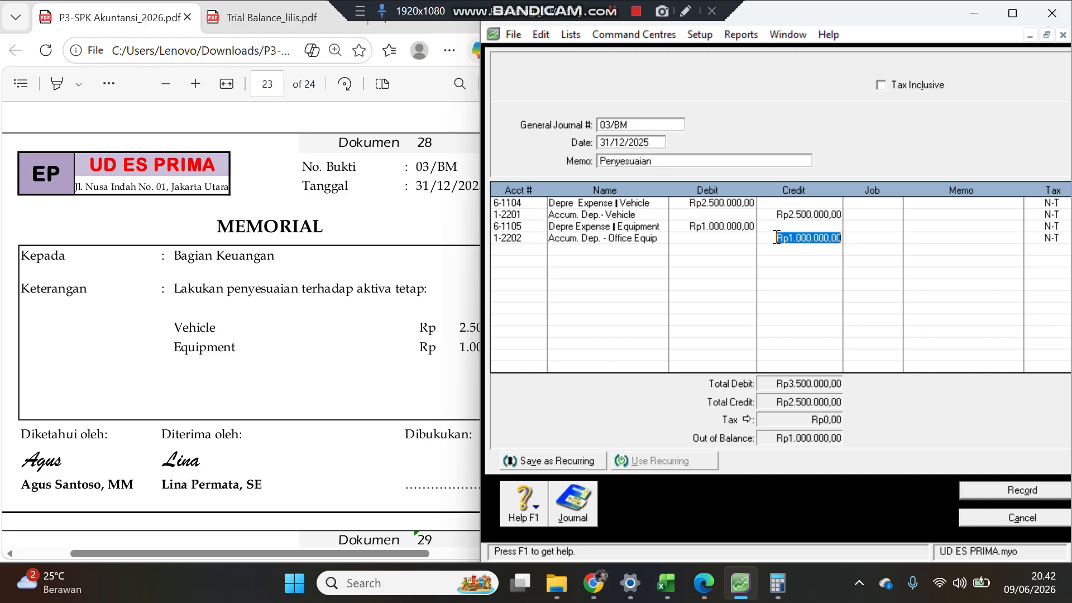
pyautogui.press('Return')
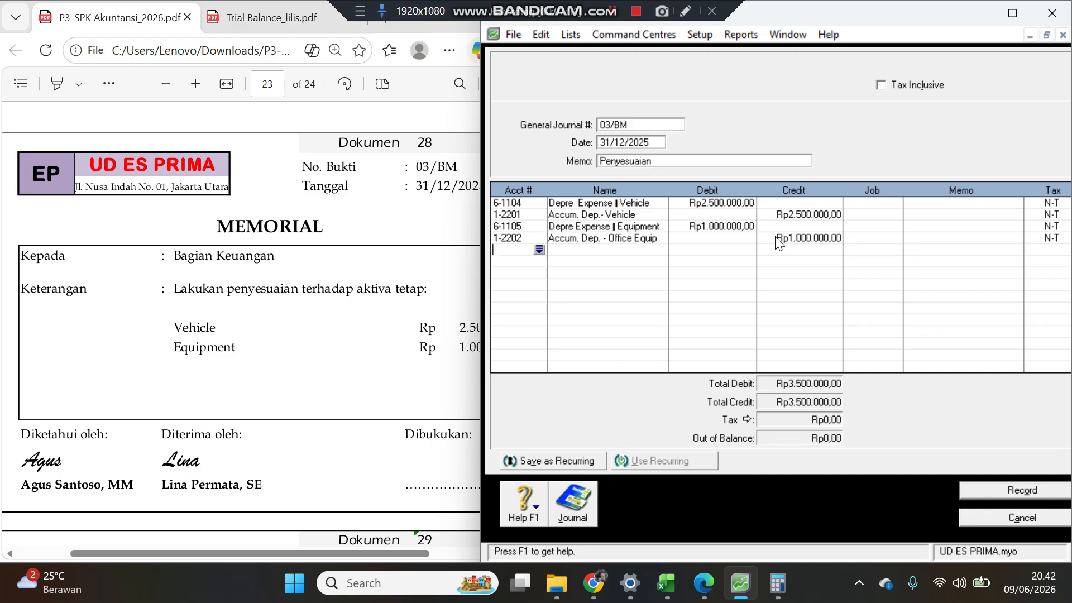
pyautogui.click(976, 491)
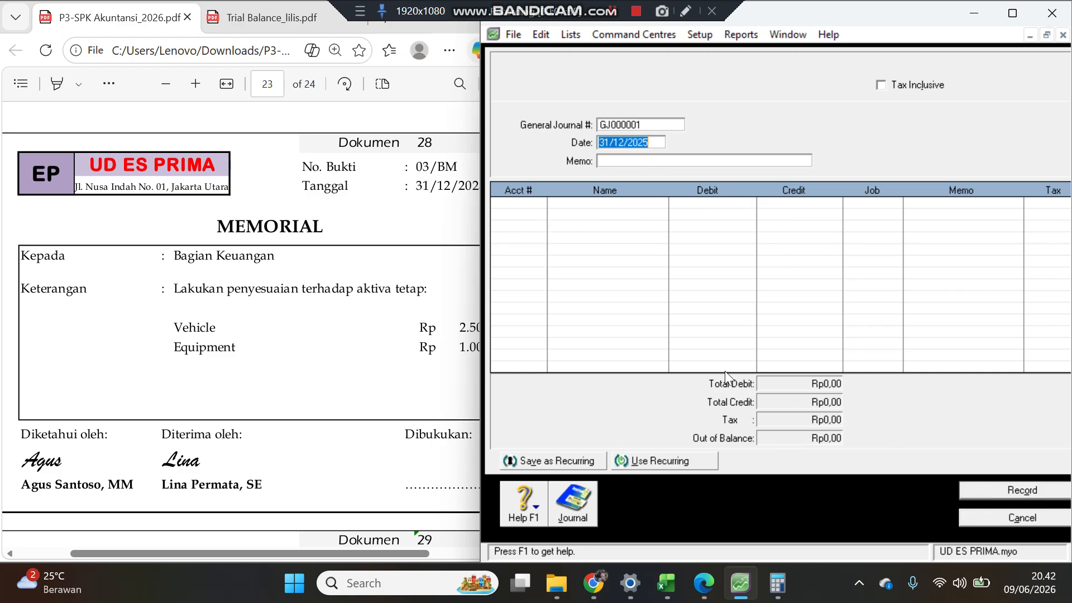
# Step: Open memorial document 29 and start a new general journal numbered 04/BM with memo Penyesuaian
pyautogui.click(408, 315)
pyautogui.scroll(-5, 408, 316)
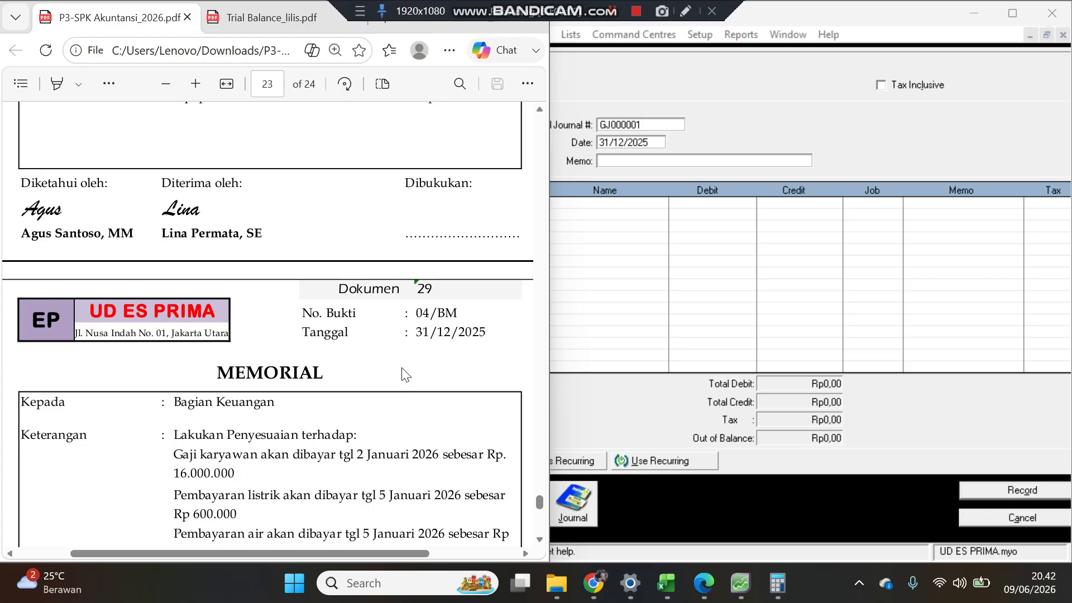
pyautogui.click(815, 105)
pyautogui.click(646, 123)
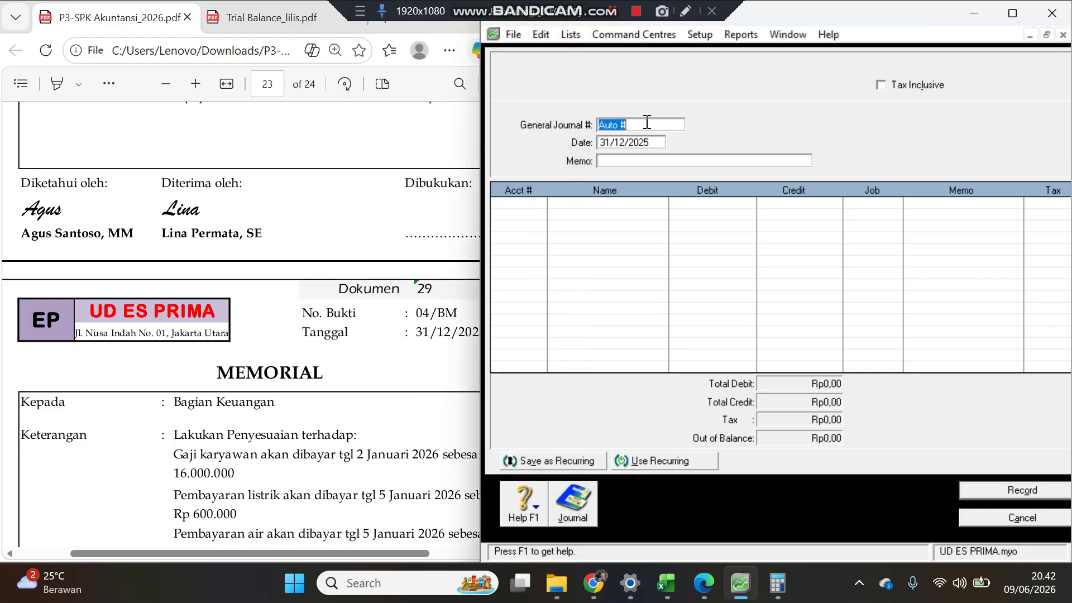
pyautogui.write('04/BM')
pyautogui.click(639, 161)
pyautogui.write('Penyesuaian')
pyautogui.press('Tab')
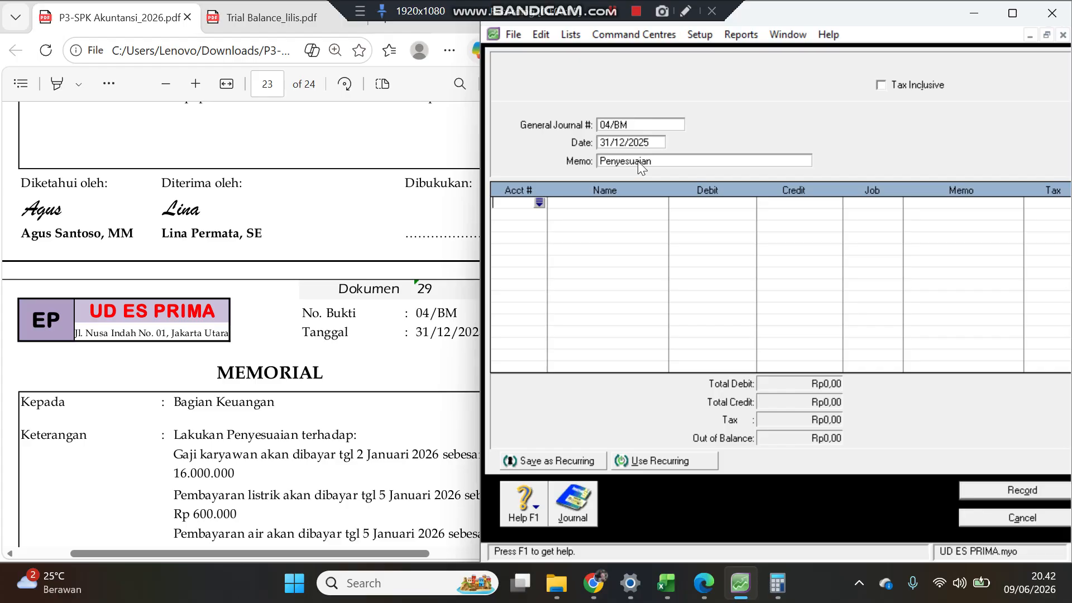
# Step: Add a Wages & Salaries (6-1108) line debiting 16.000.000
pyautogui.click(212, 462)
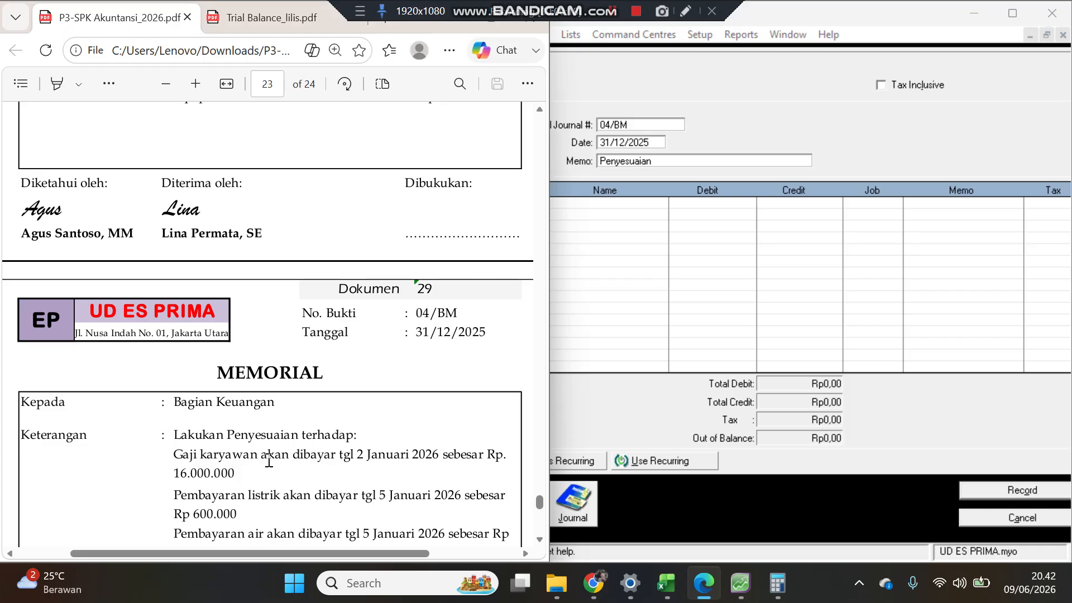
pyautogui.click(590, 209)
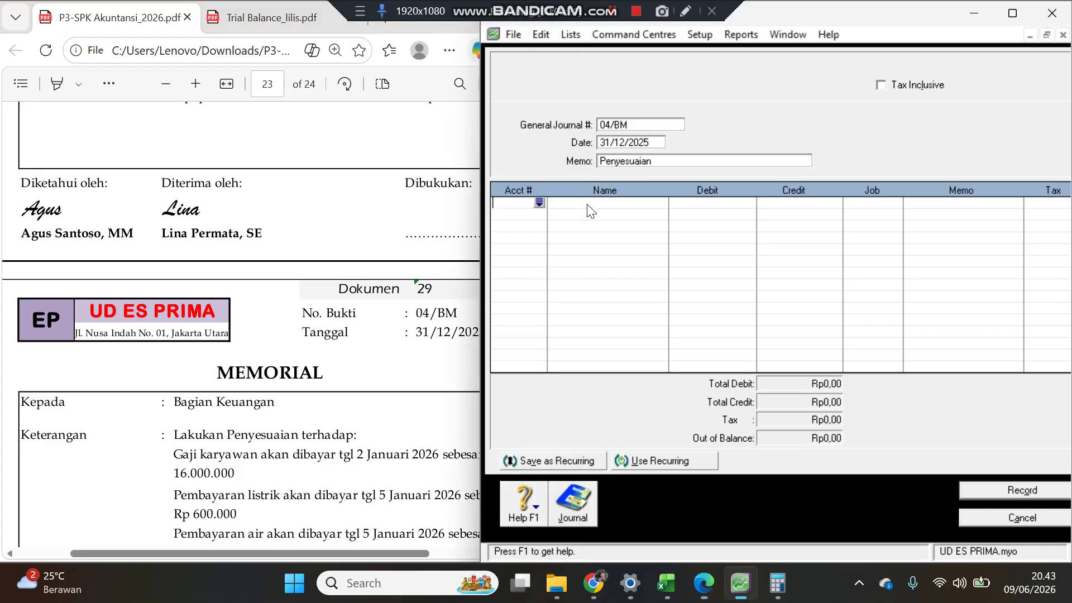
pyautogui.click(538, 203)
pyautogui.write('6')
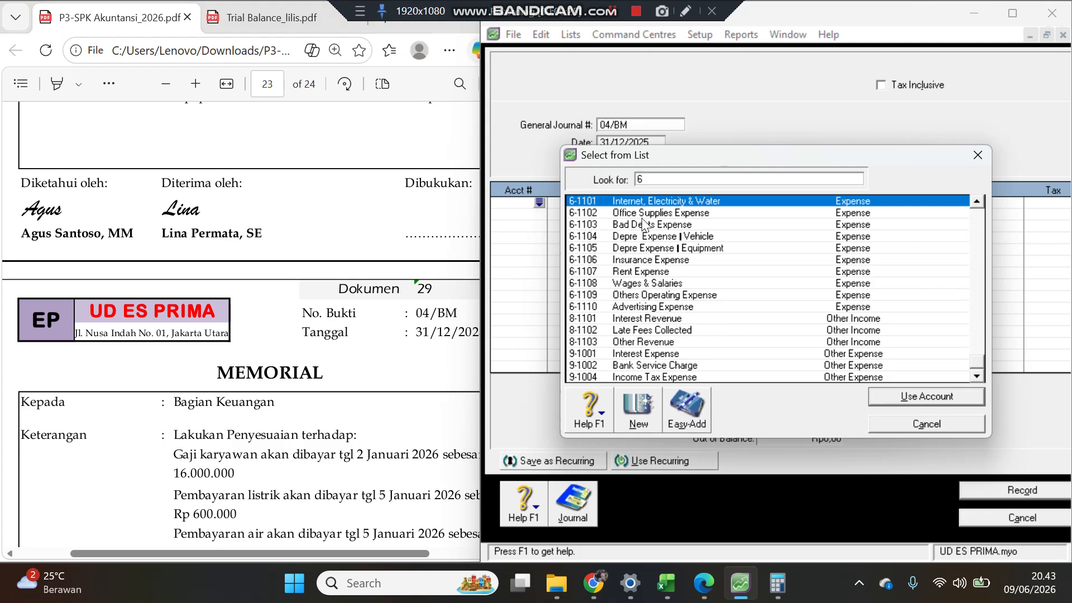
pyautogui.doubleClick(652, 283)
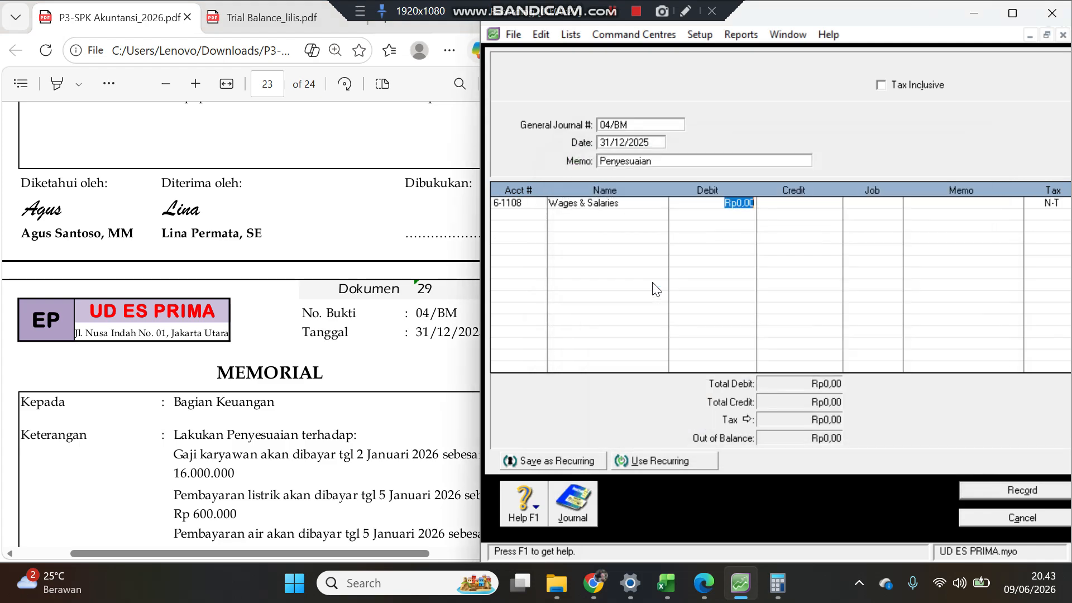
pyautogui.write('16000000')
pyautogui.press('Return')
pyautogui.press('Return')
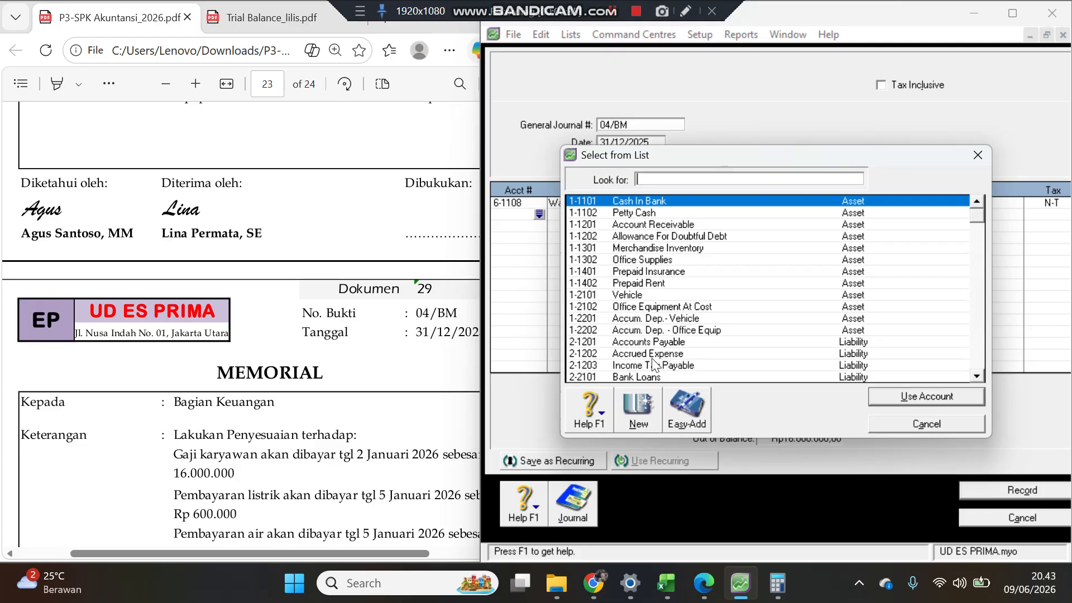
# Step: Add an Accrued Expense (2-1202) line crediting the balancing 16.000.000
pyautogui.doubleClick(651, 354)
pyautogui.press('Return')
pyautogui.press('Return')
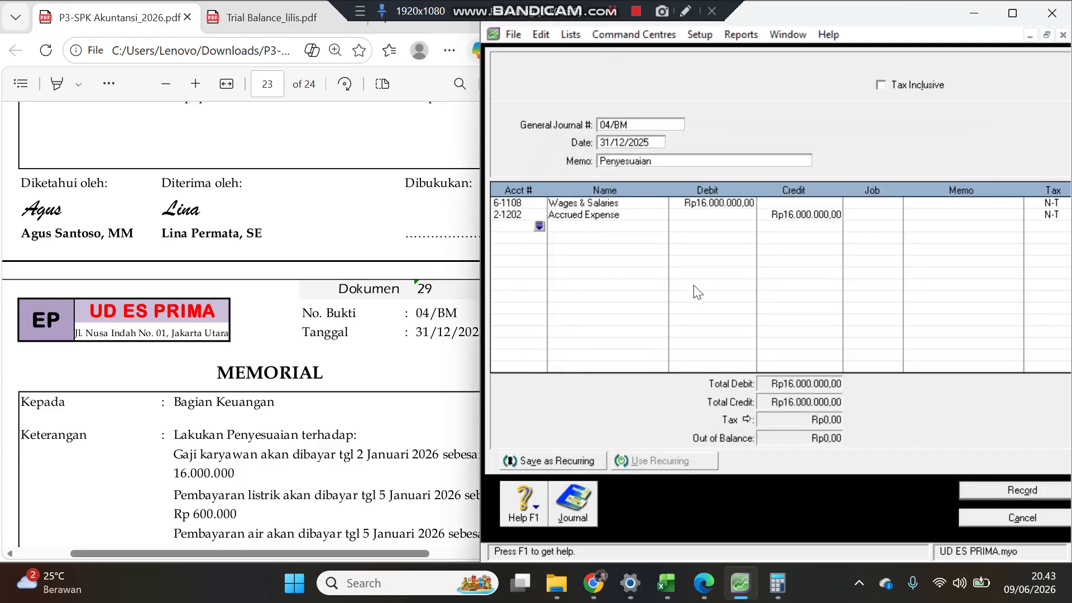
# Step: Add an Internet, Electricity & Water (6-1101) line debiting 1.020.000 and an Accrued Expense (2-1202) line crediting 1.020.000
pyautogui.click(362, 491)
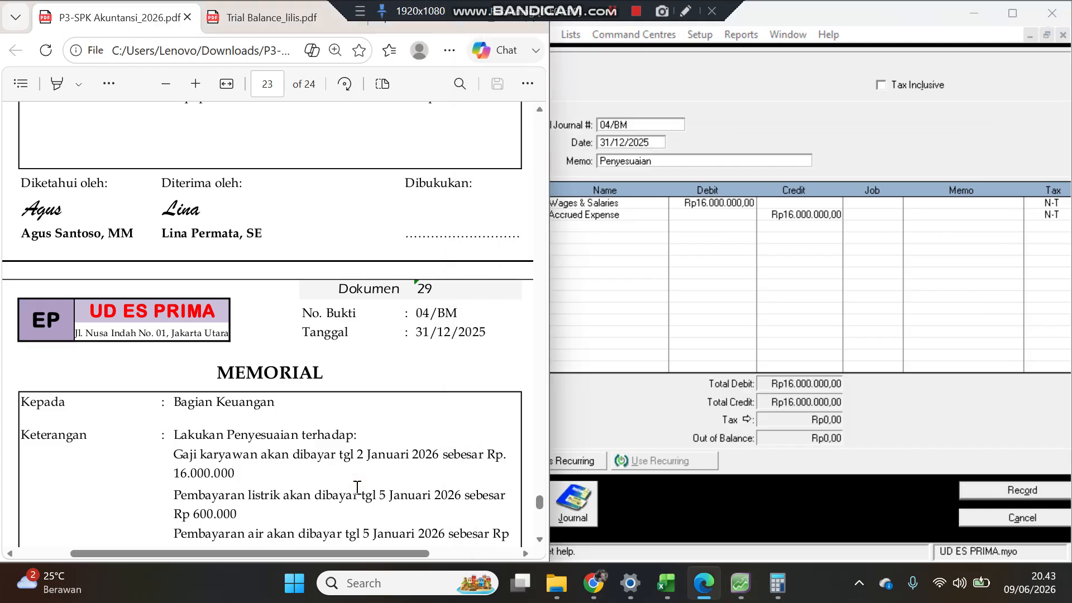
pyautogui.scroll(-3, 357, 487)
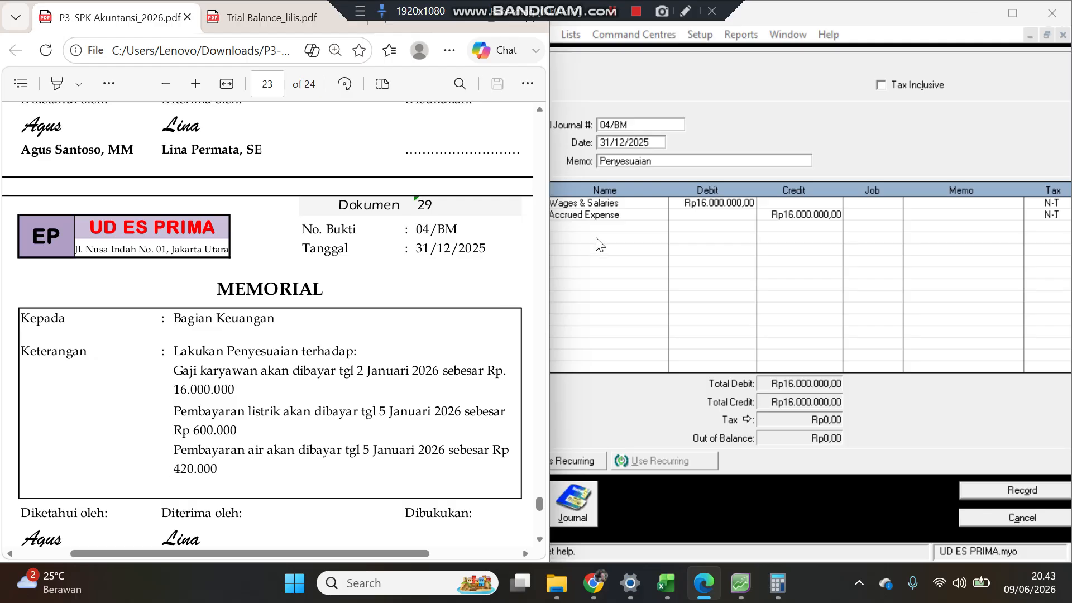
pyautogui.click(620, 220)
pyautogui.click(539, 227)
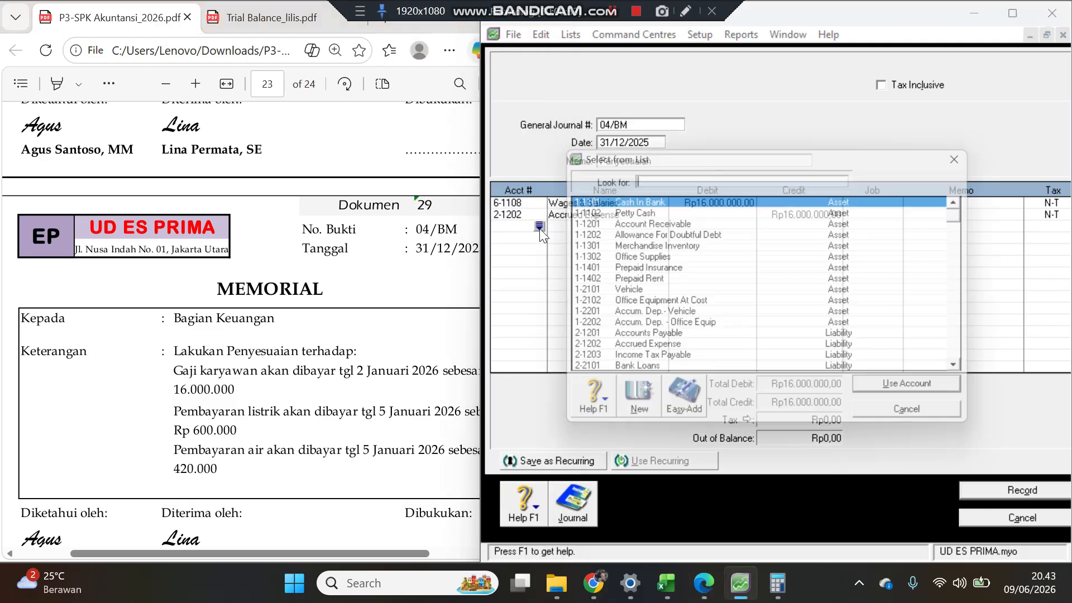
pyautogui.write('6')
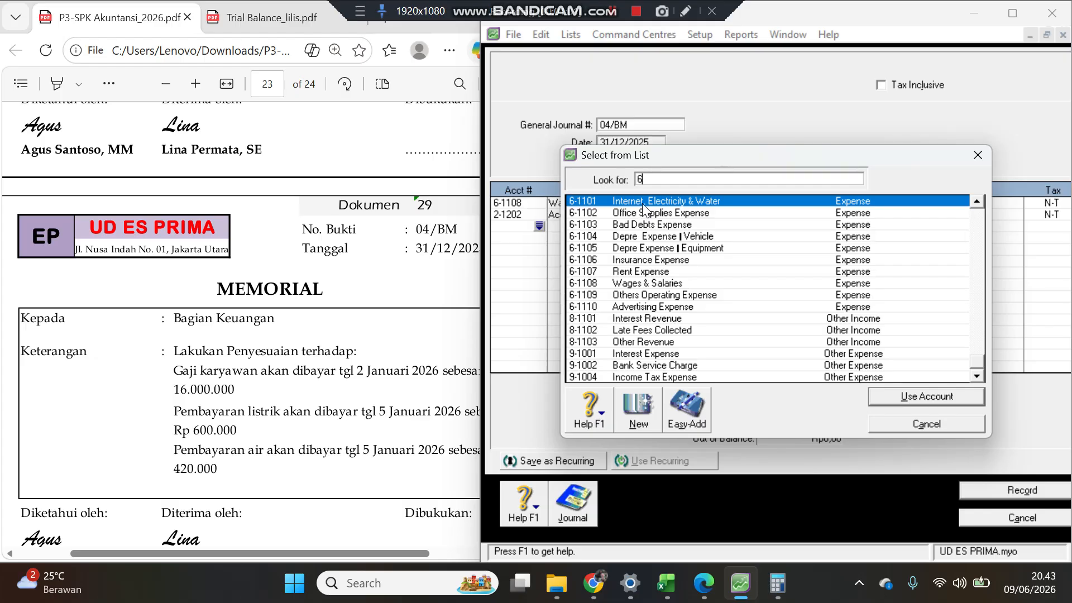
pyautogui.press('Return')
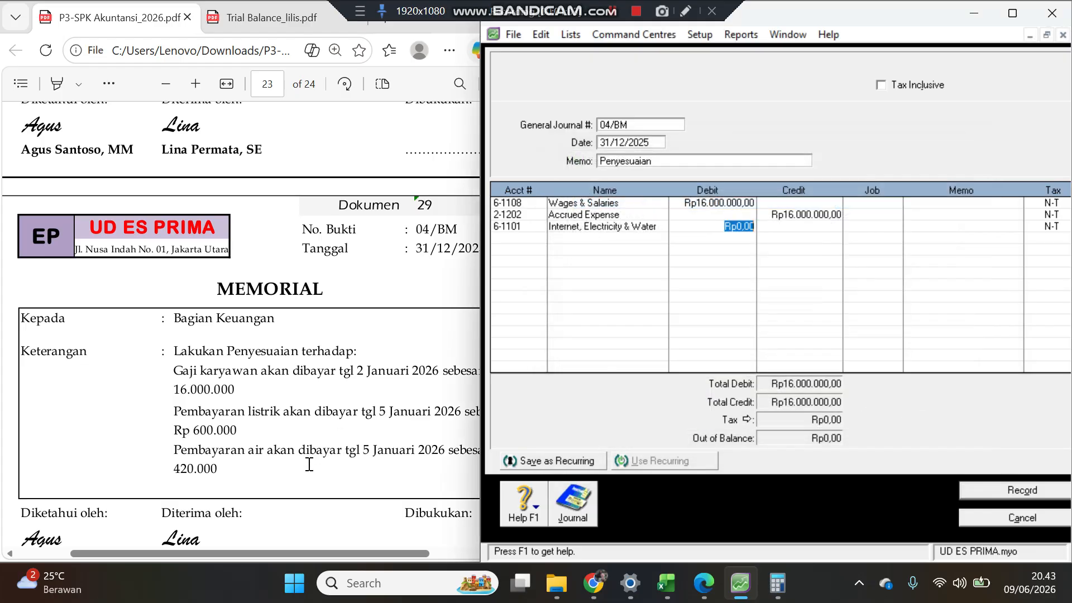
pyautogui.moveTo(246, 413); pyautogui.dragTo(286, 414)
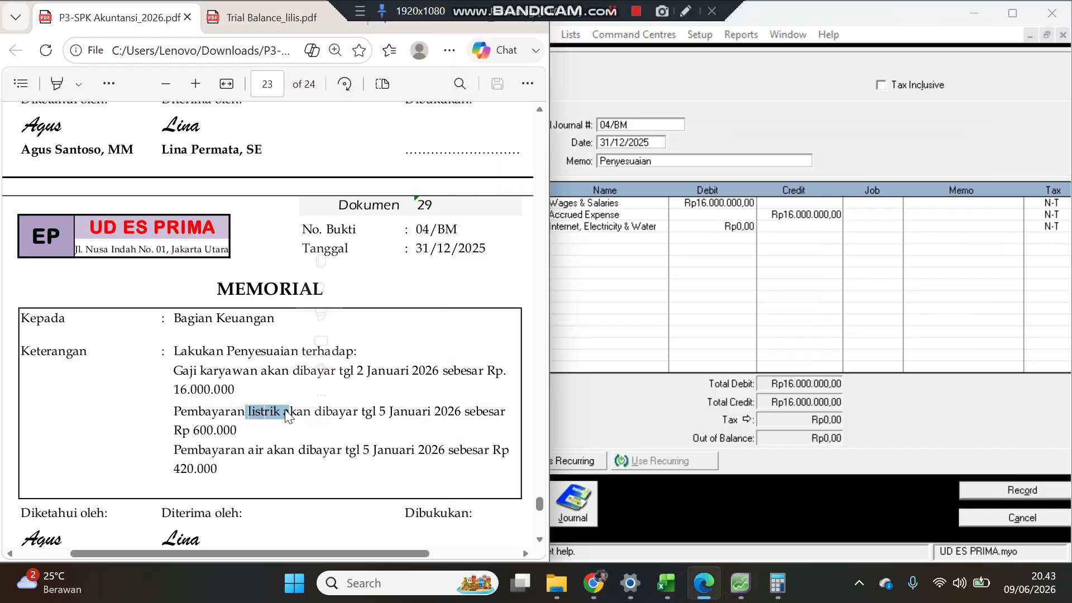
pyautogui.click(234, 450)
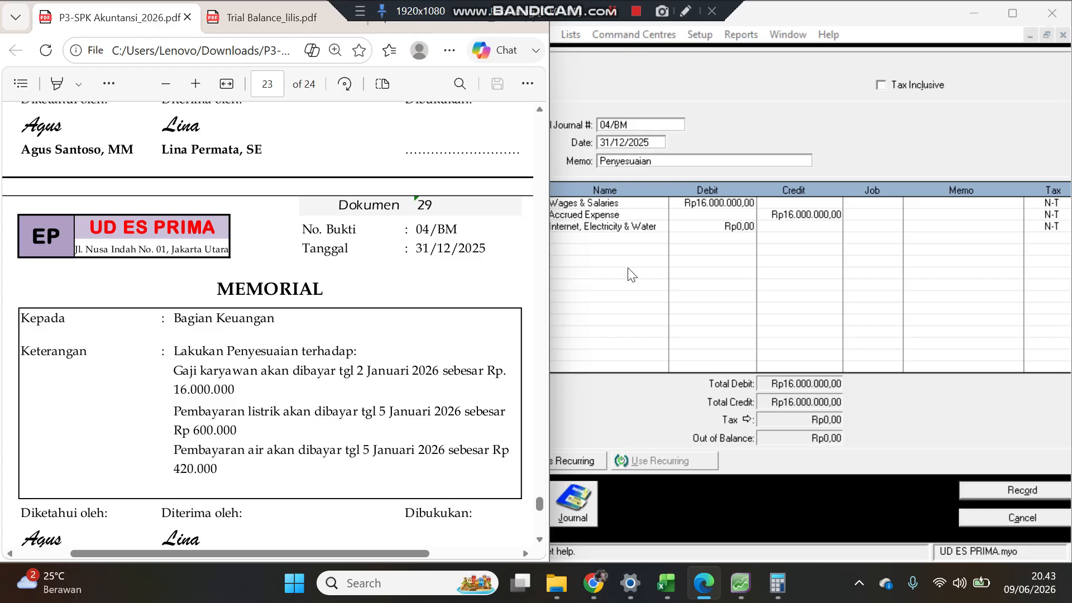
pyautogui.click(726, 223)
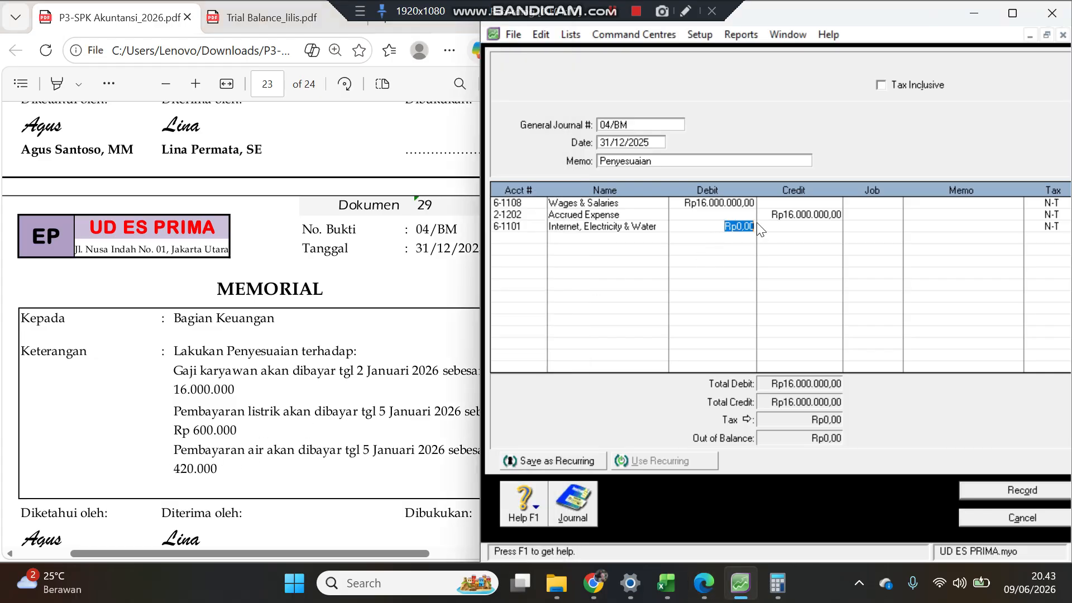
pyautogui.write('1-')
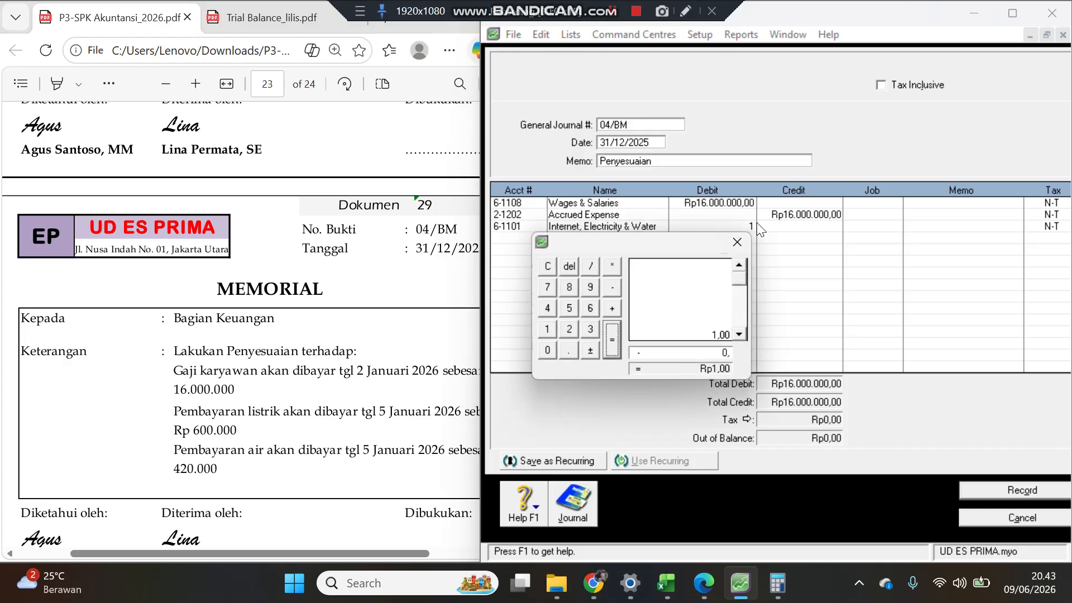
pyautogui.click(737, 242)
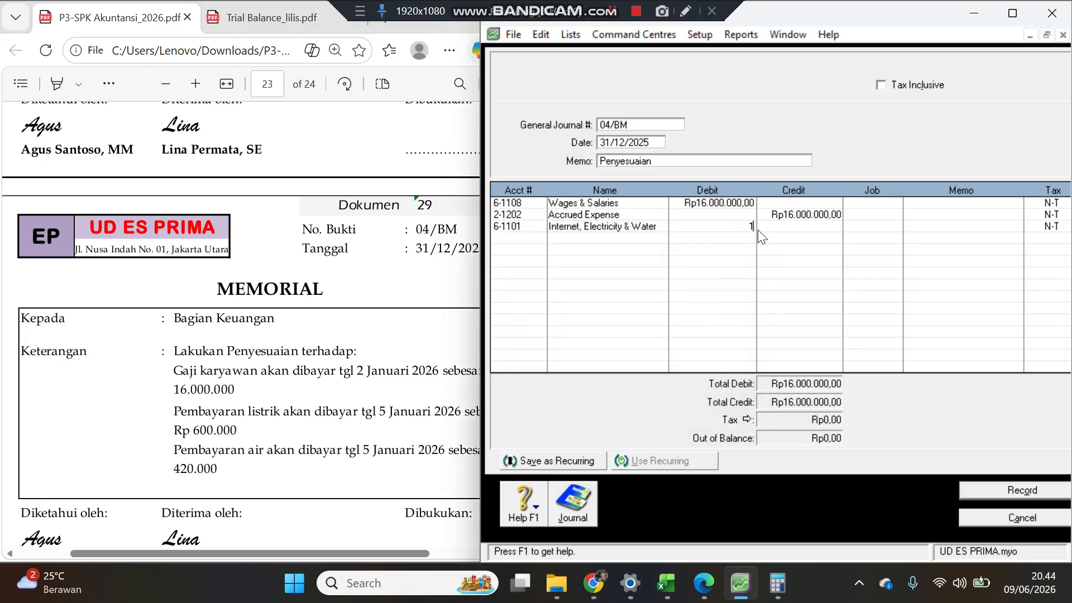
pyautogui.write('020000')
pyautogui.press('Return')
pyautogui.press('Return')
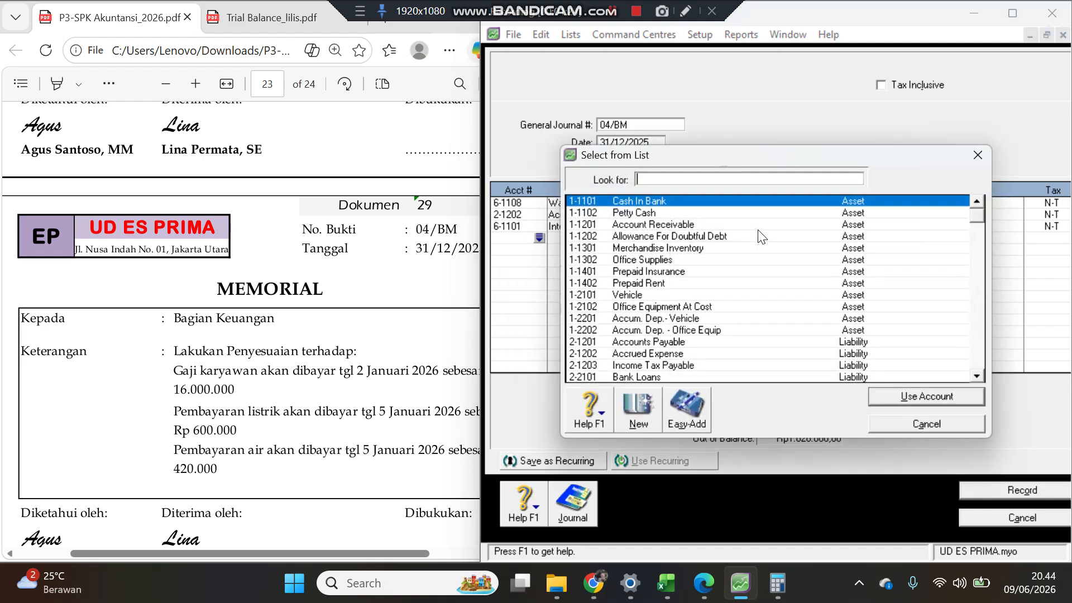
pyautogui.doubleClick(681, 353)
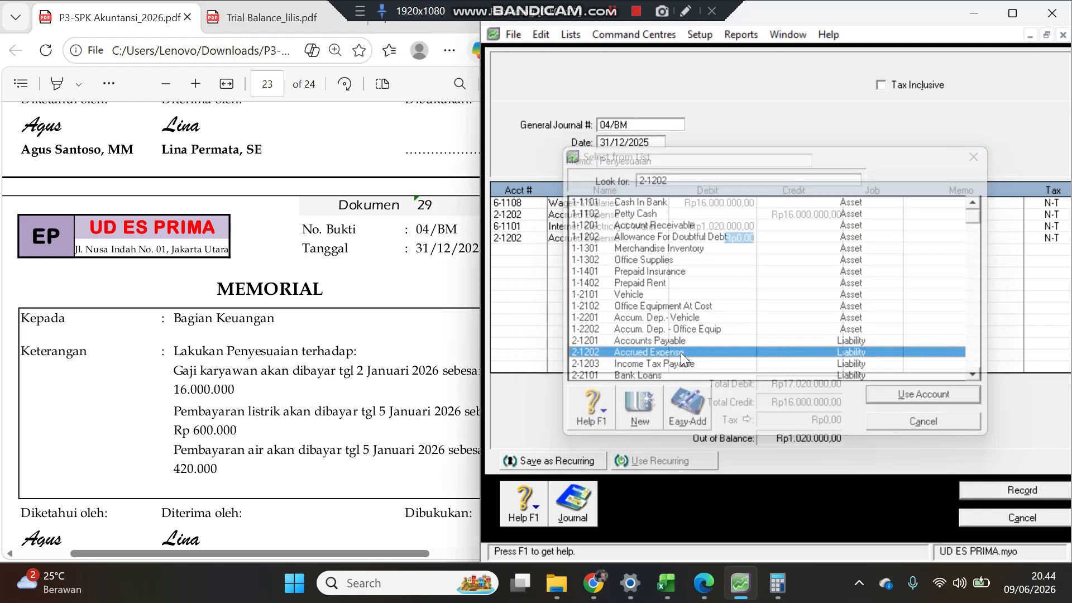
pyautogui.press('Tab')
pyautogui.press('Return')
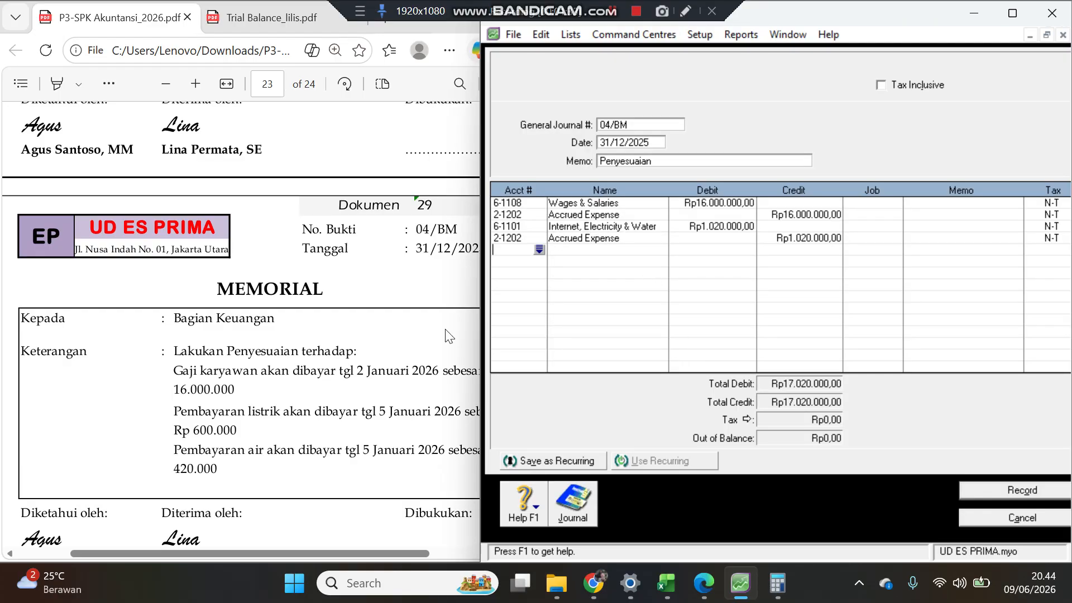
# Step: Change the Internet, Electricity & Water debit and the Accrued Expense credit to 600.000 each
pyautogui.click(298, 431)
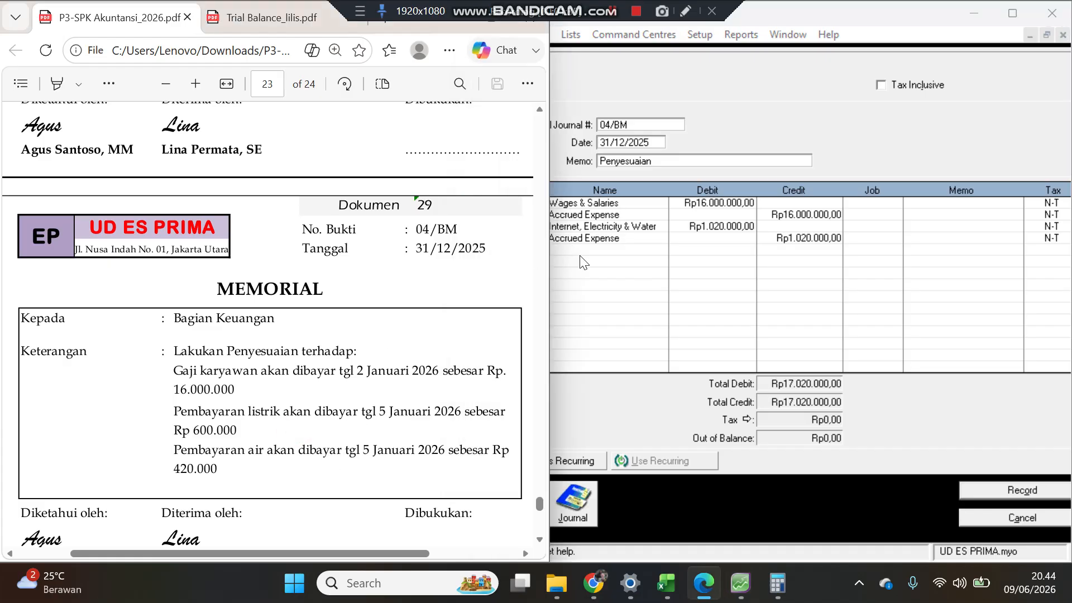
pyautogui.click(745, 232)
pyautogui.click(733, 228)
pyautogui.write('4')
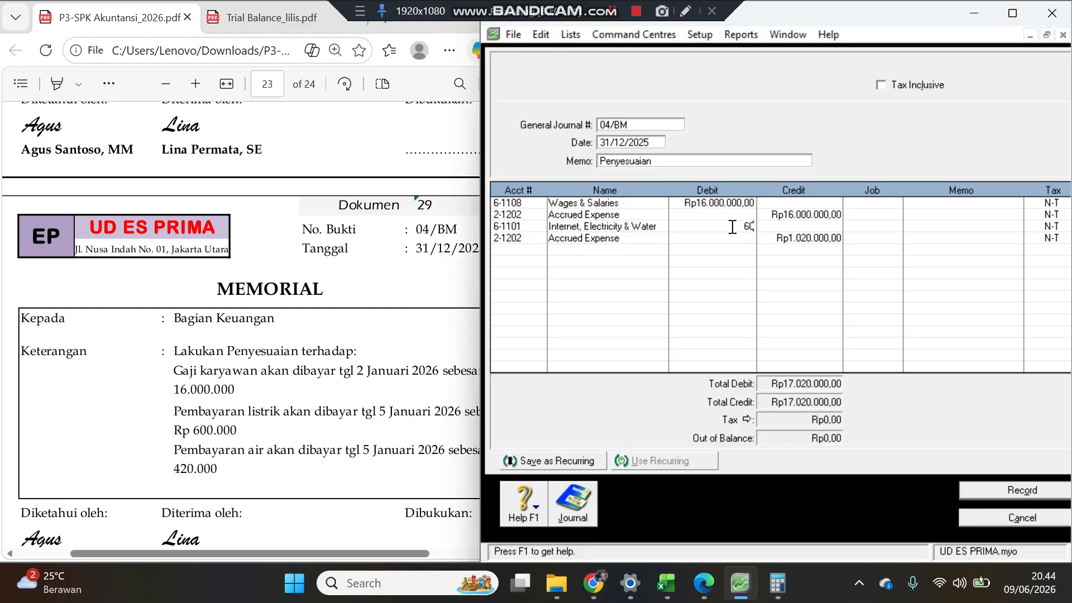
pyautogui.press('Tab')
pyautogui.press('Tab')
pyautogui.press('Tab')
pyautogui.press('Tab')
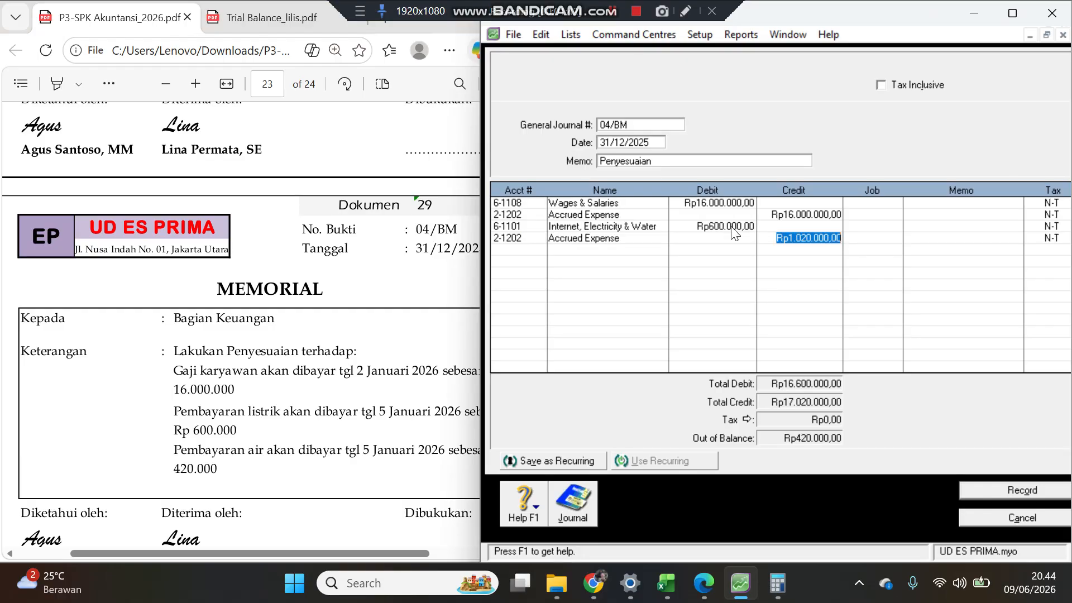
pyautogui.press('BackSpace')
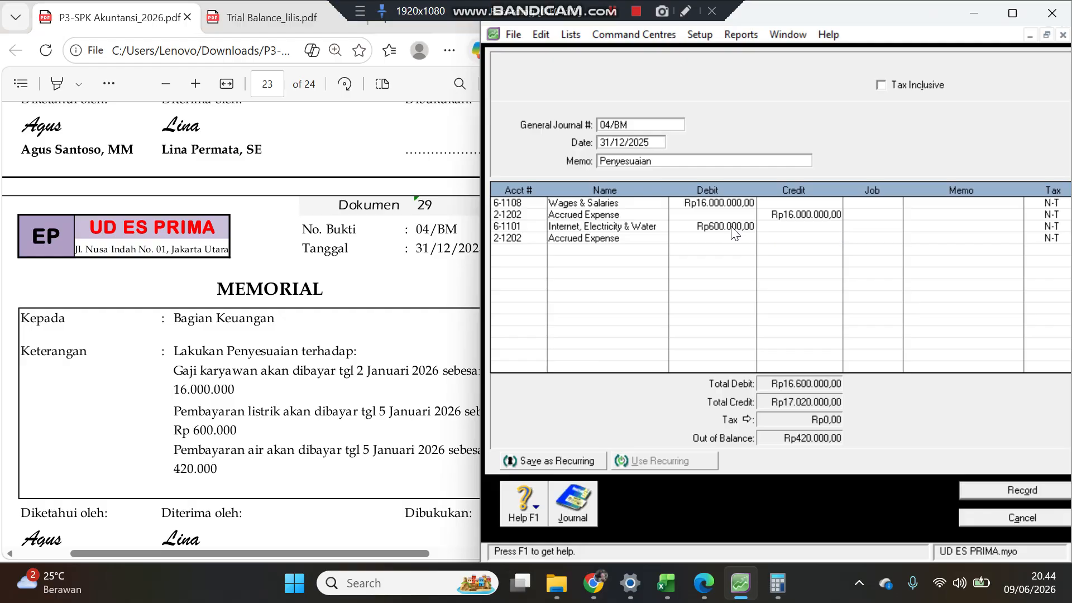
pyautogui.write('600000')
pyautogui.press('Return')
pyautogui.press('Return')
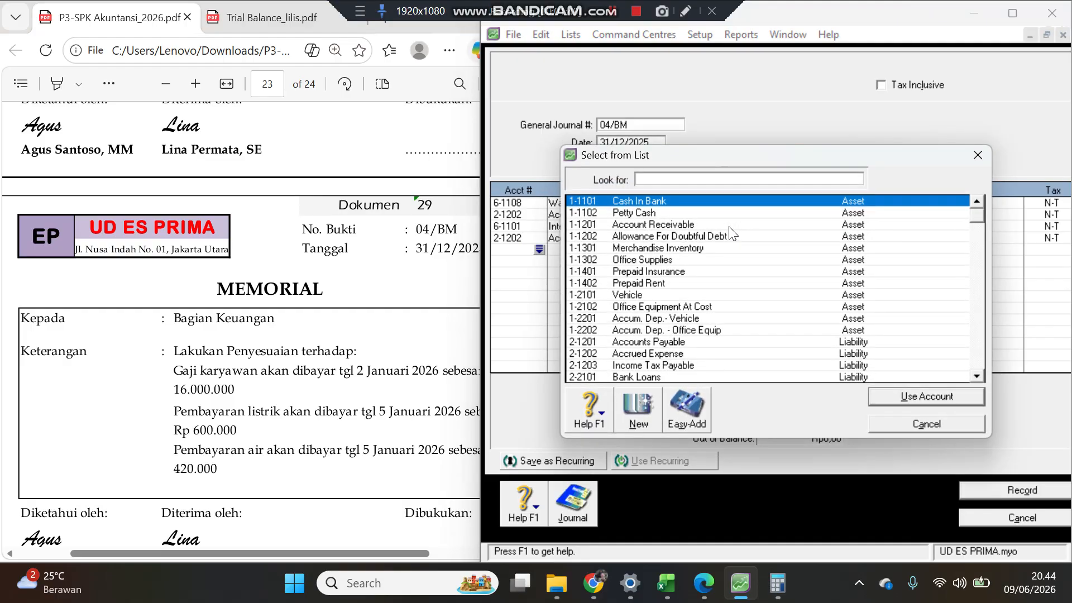
# Step: Add a second Internet, Electricity & Water (6-1101) line debiting 420.000
pyautogui.write('6')
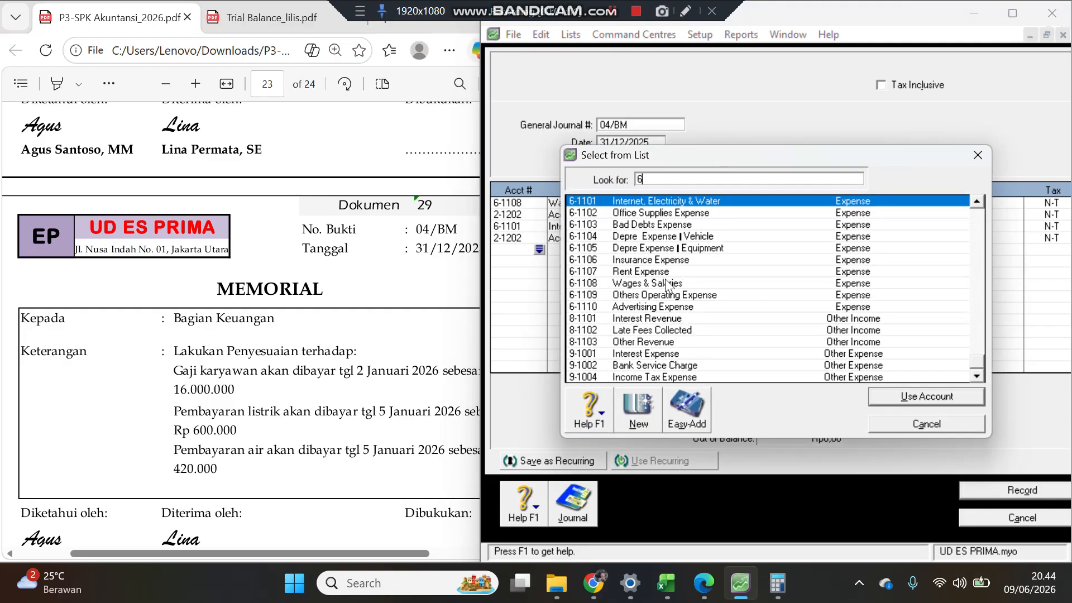
pyautogui.write('-1101')
pyautogui.press('Return')
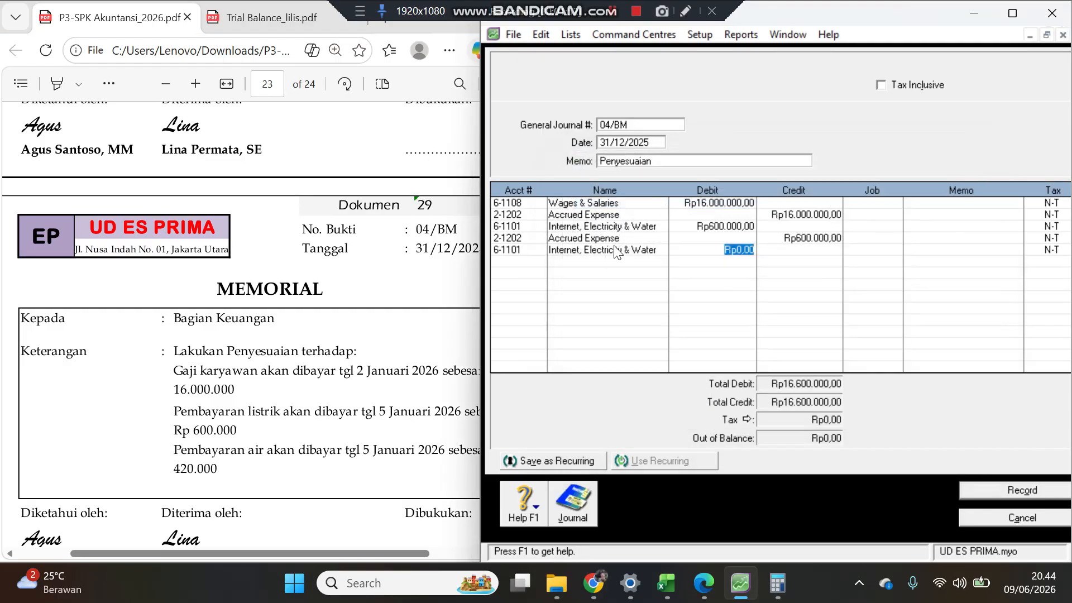
pyautogui.write('420000')
pyautogui.press('Return')
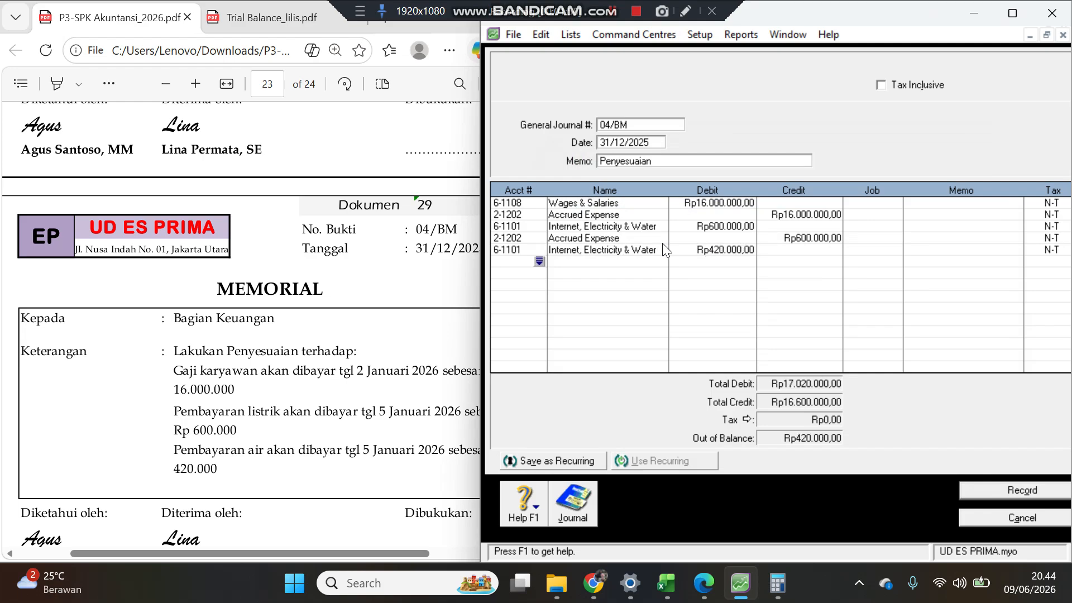
# Step: Add an Accrued Expense (2-1202) line crediting 420.000 and record the 04/BM journal
pyautogui.press('Tab')
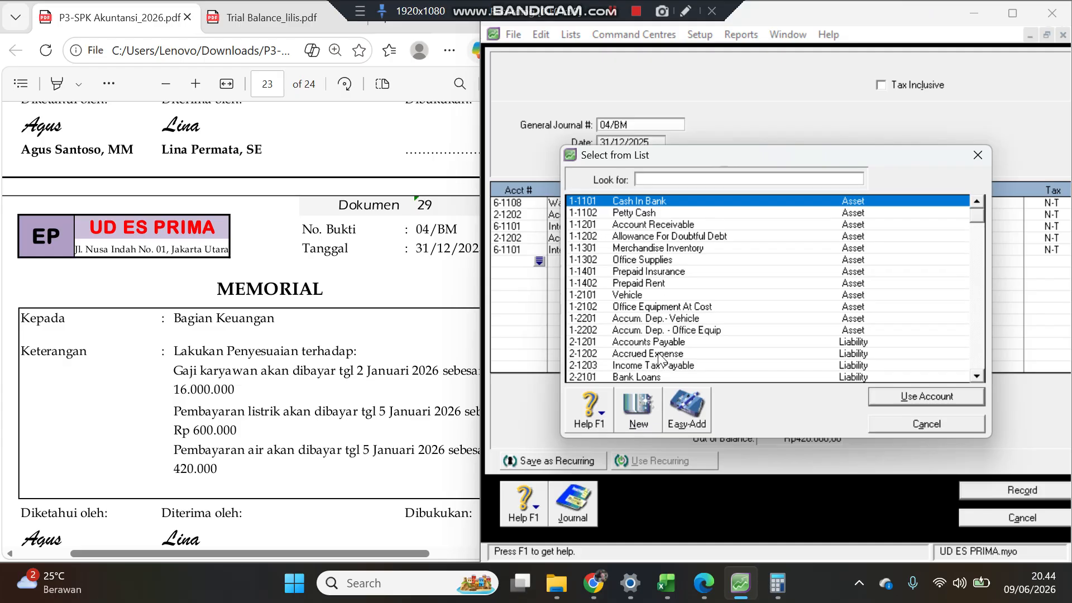
pyautogui.doubleClick(661, 353)
pyautogui.press('Tab')
pyautogui.press('Return')
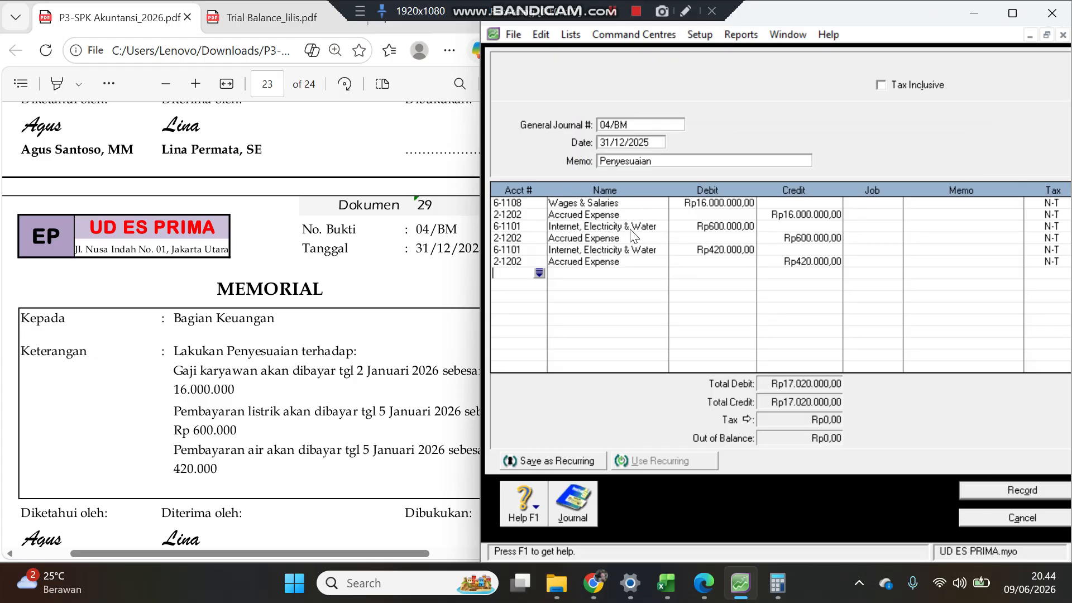
pyautogui.click(990, 490)
# Step: Open memorial document 30 and start a new general journal numbered 05/BM with memo Penyesuaian
pyautogui.click(300, 443)
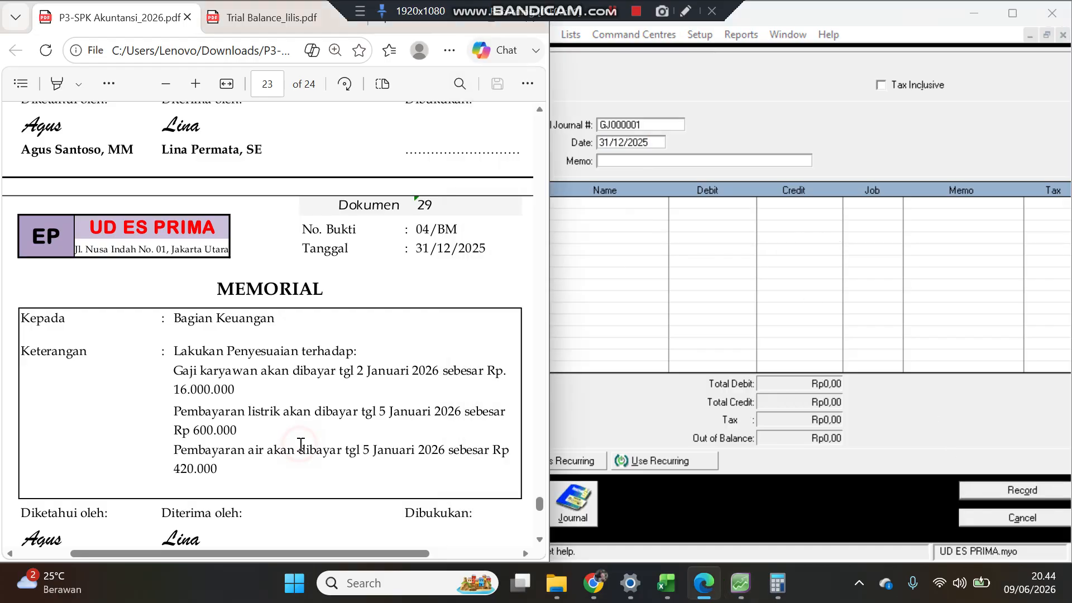
pyautogui.scroll(-10, 301, 443)
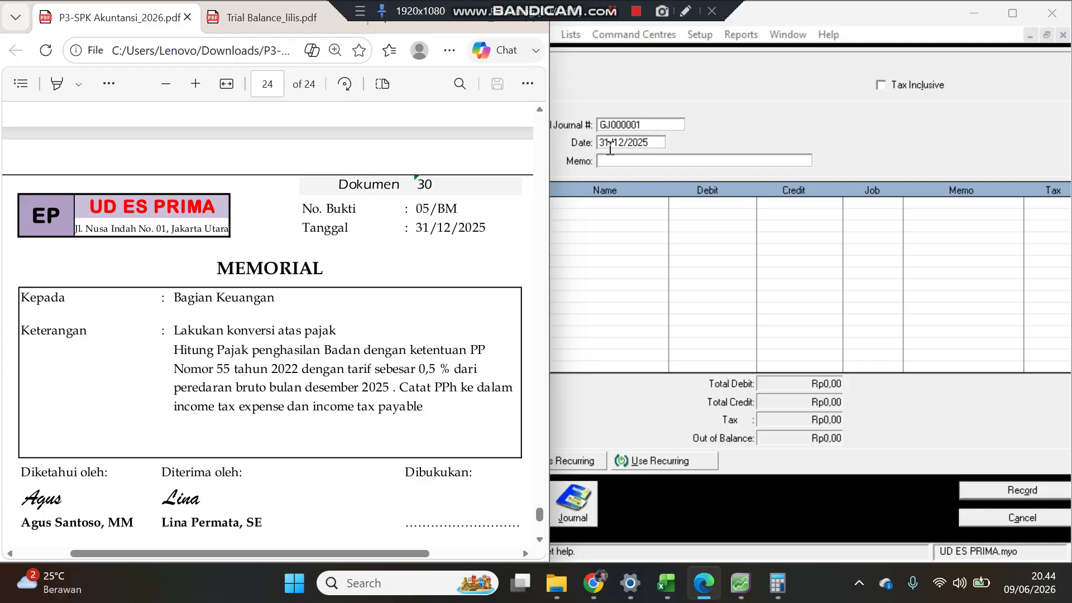
pyautogui.click(644, 126)
pyautogui.click(644, 126)
pyautogui.write('05/')
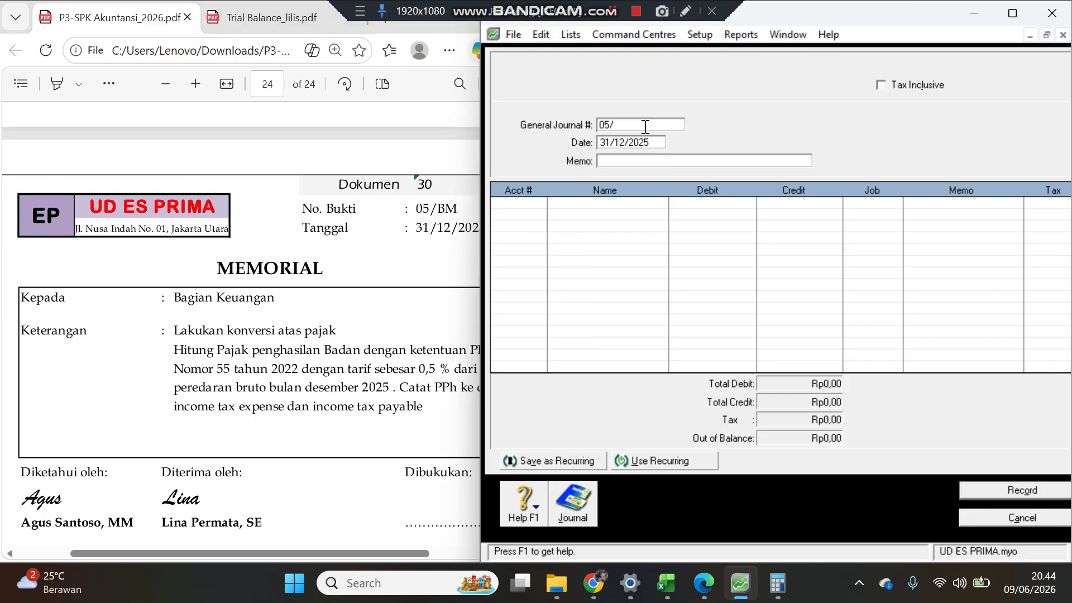
pyautogui.press('Tab')
pyautogui.press('Tab')
pyautogui.write('Penyesuaian')
# Step: Review the general journal transactions dated from 01/06/2000 in the transaction journal, then close it
pyautogui.click(572, 505)
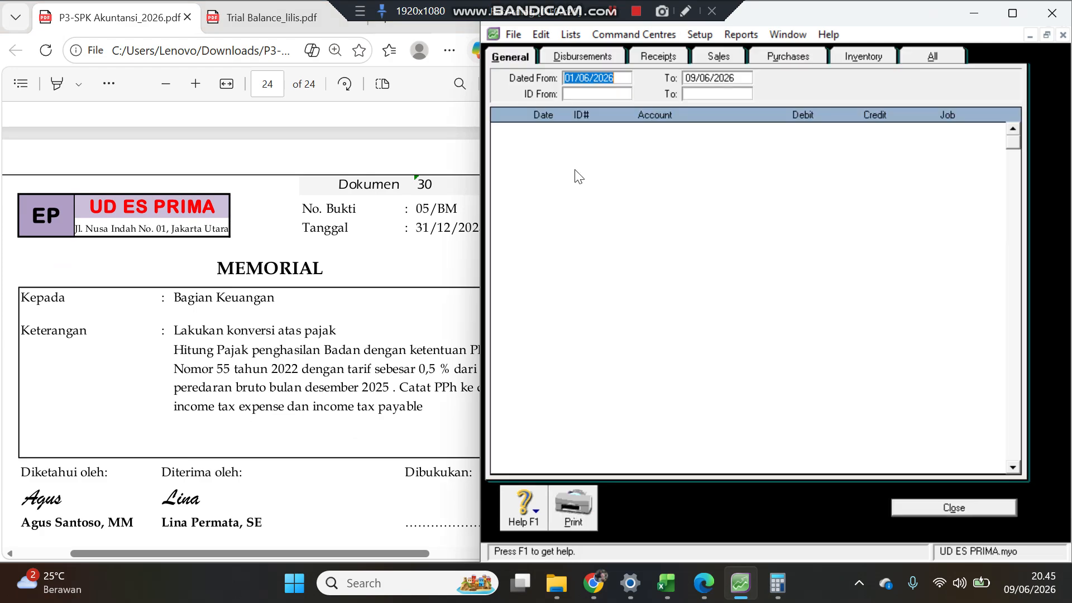
pyautogui.click(625, 79)
pyautogui.write('00')
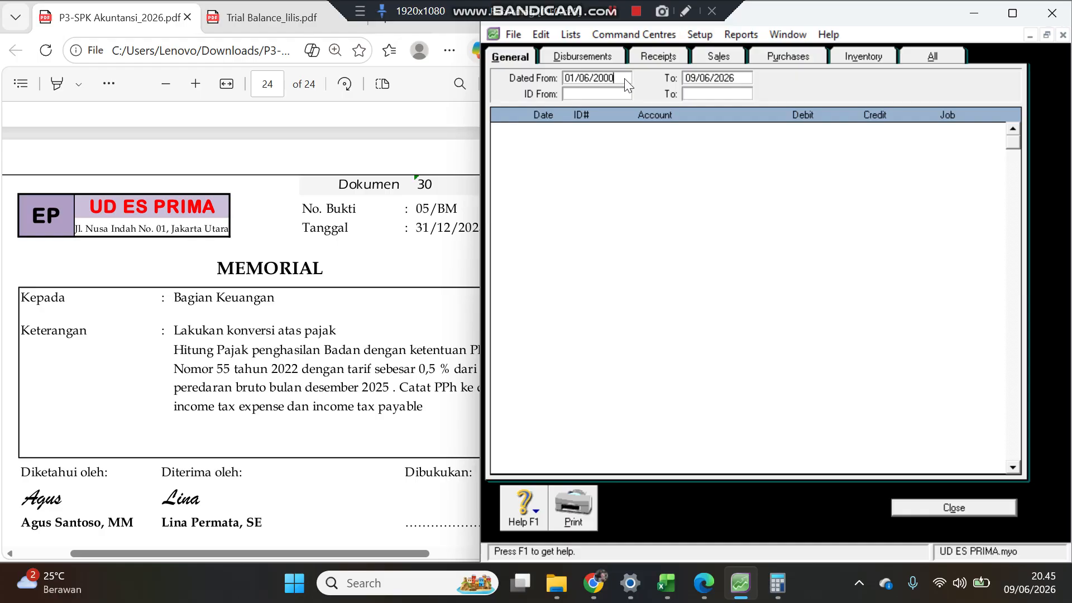
pyautogui.press('Tab')
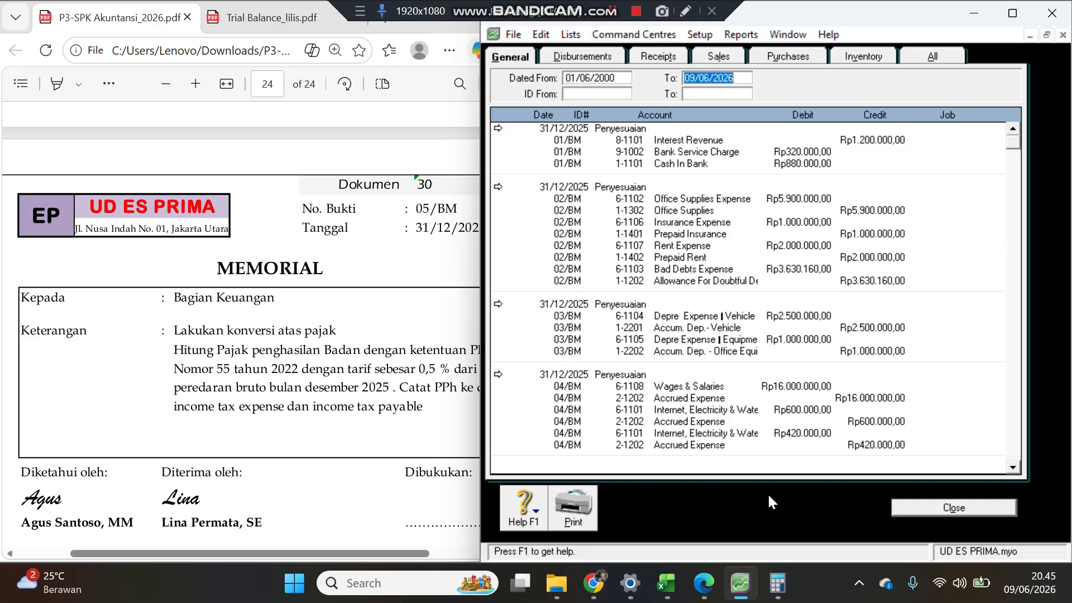
pyautogui.click(923, 508)
# Step: Select Income Tax Expense (9-1004) as the account for the first 05/BM journal line
pyautogui.click(272, 368)
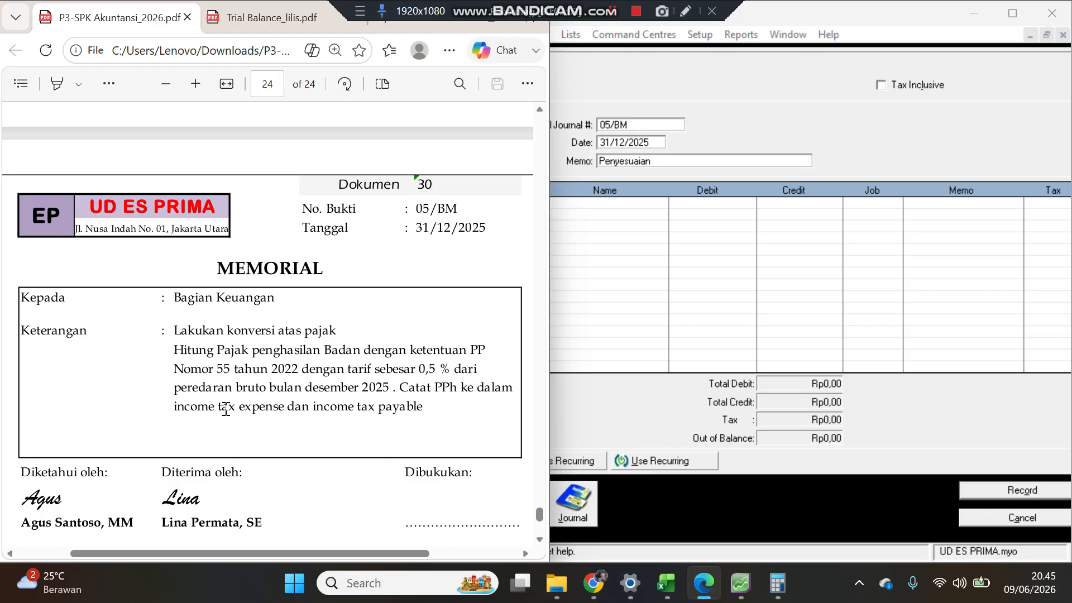
pyautogui.click(624, 213)
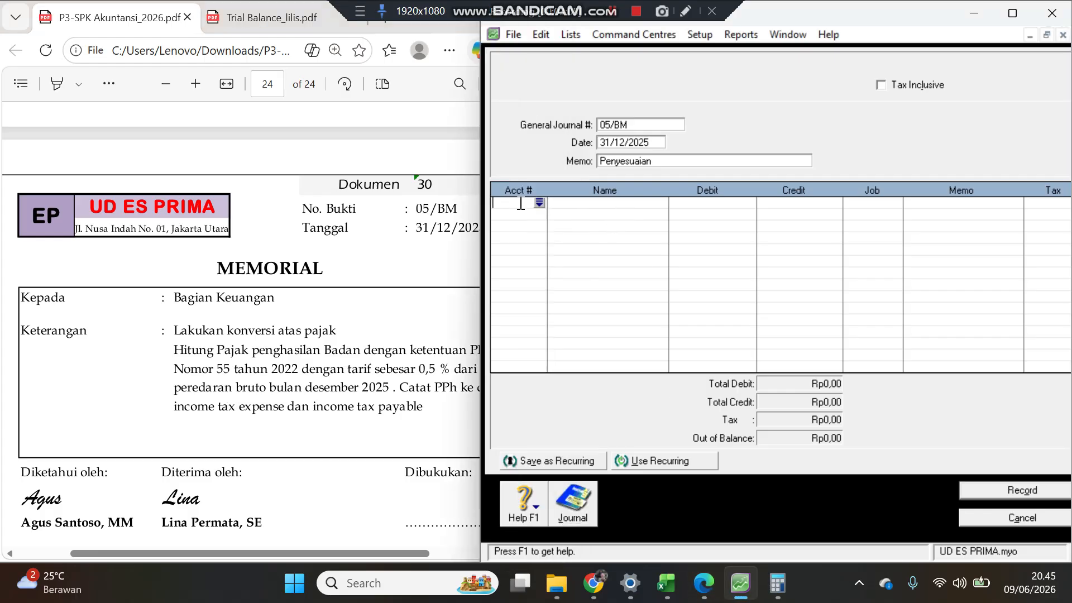
pyautogui.click(540, 202)
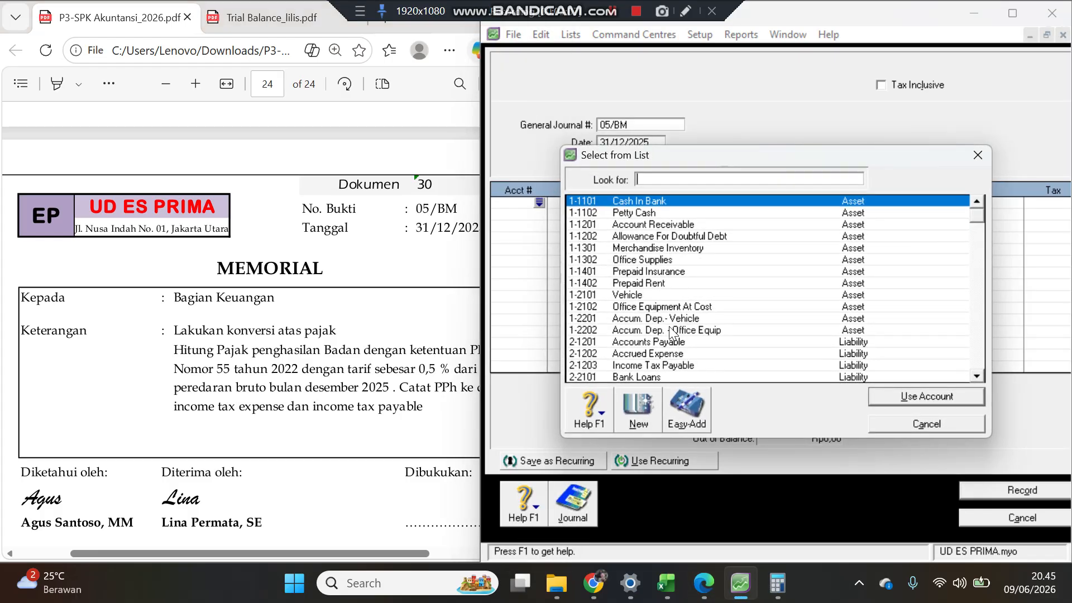
pyautogui.write('6')
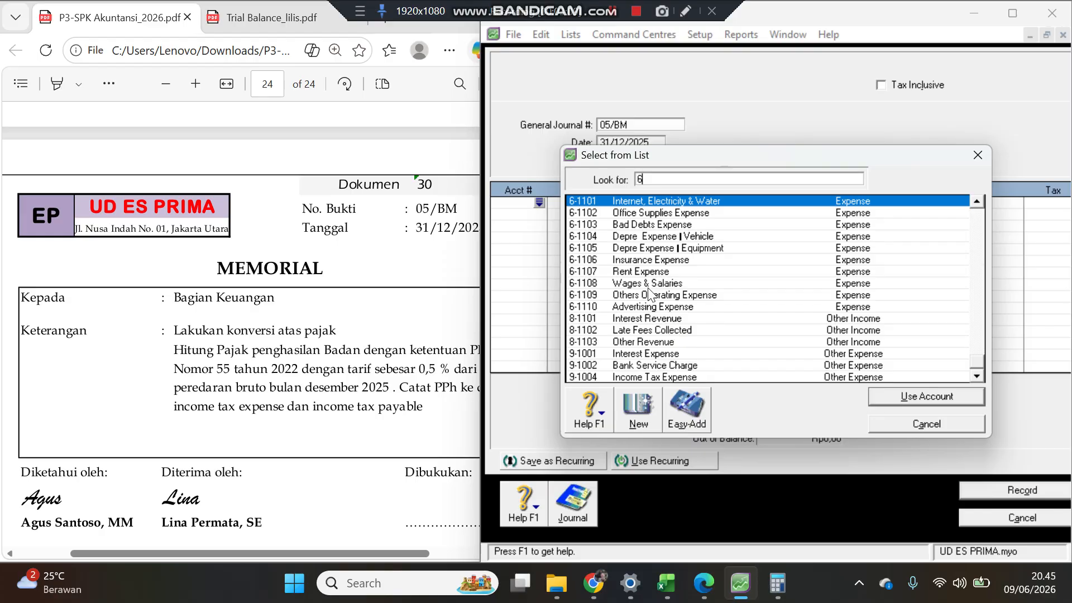
pyautogui.click(673, 378)
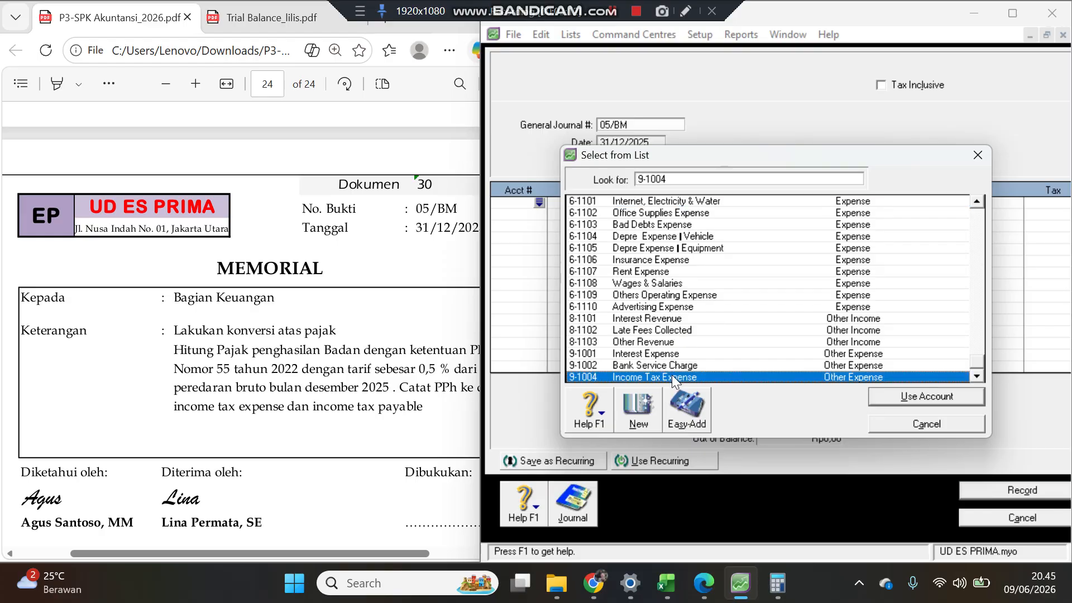
pyautogui.doubleClick(605, 378)
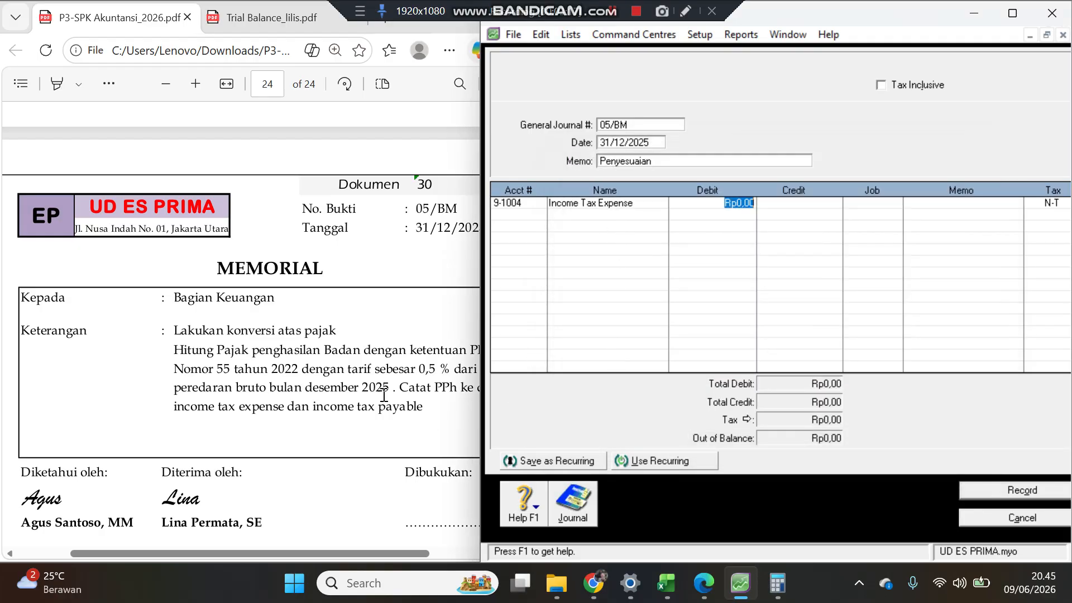
# Step: Review the memorial document 30 instructions and the December 2025 trial balance figures, opening the Calculator alongside
pyautogui.click(337, 365)
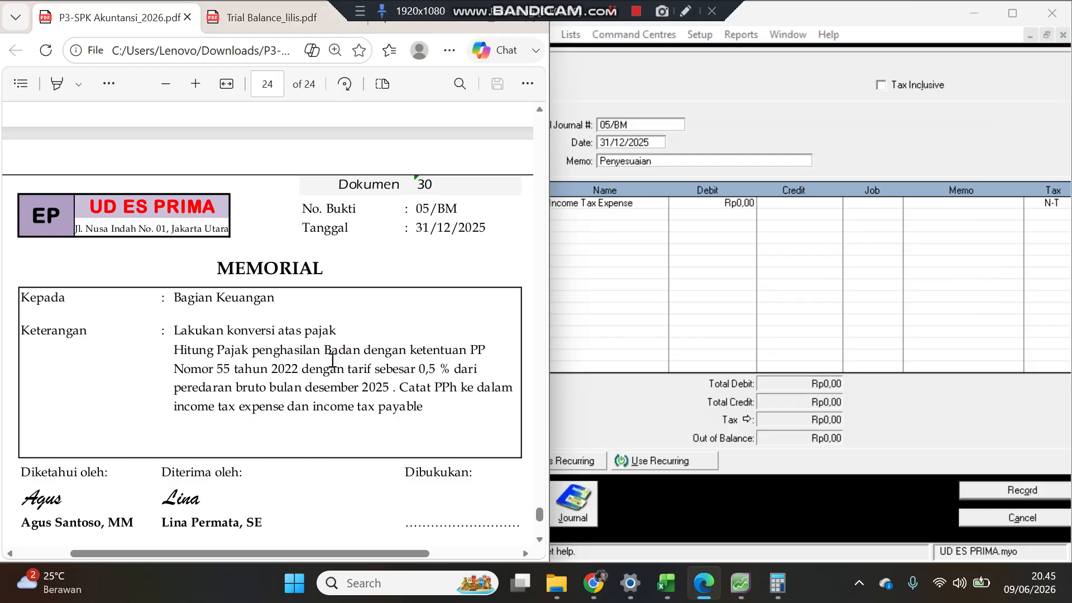
pyautogui.click(256, 22)
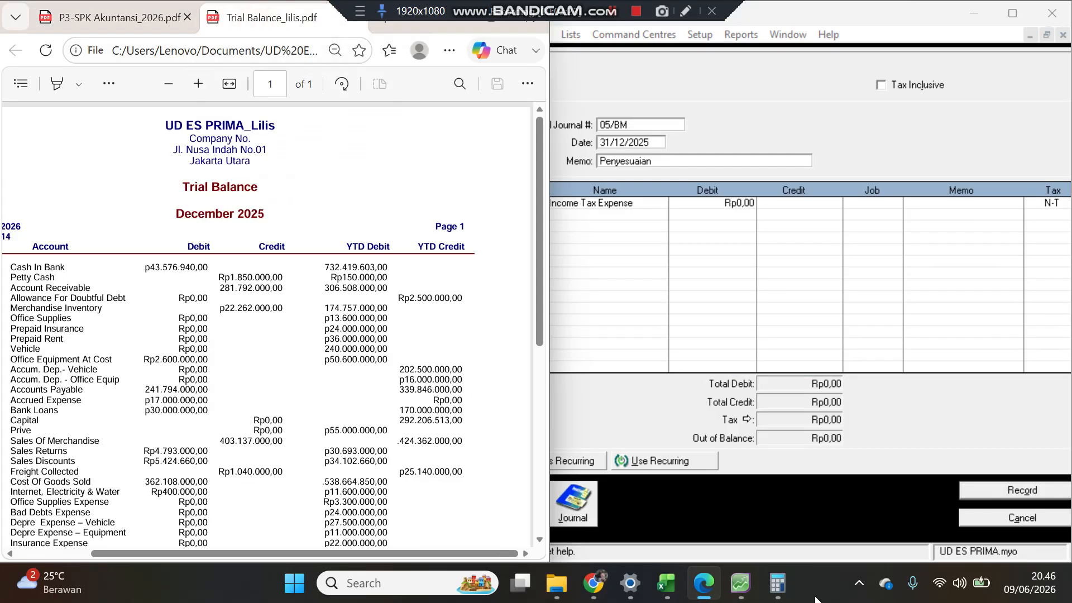
pyautogui.click(777, 583)
pyautogui.click(114, 207)
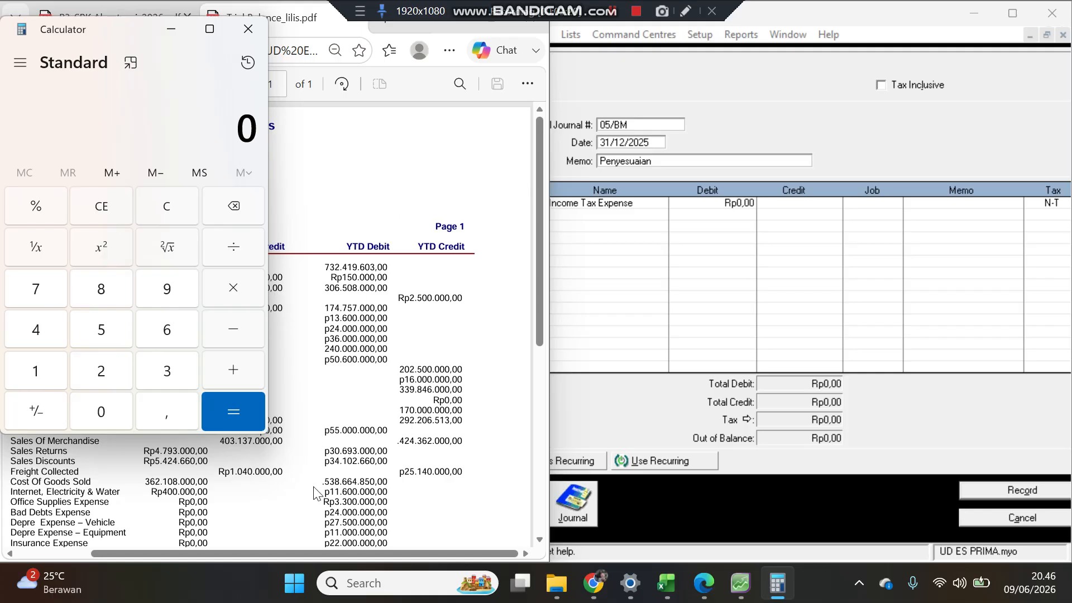
pyautogui.click(346, 428)
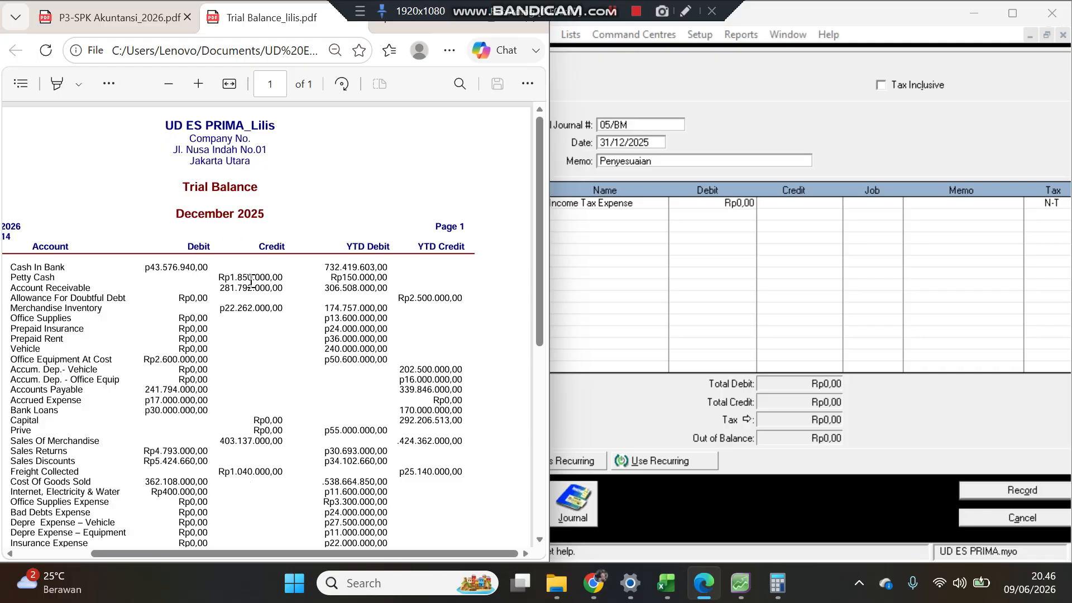
pyautogui.click(778, 583)
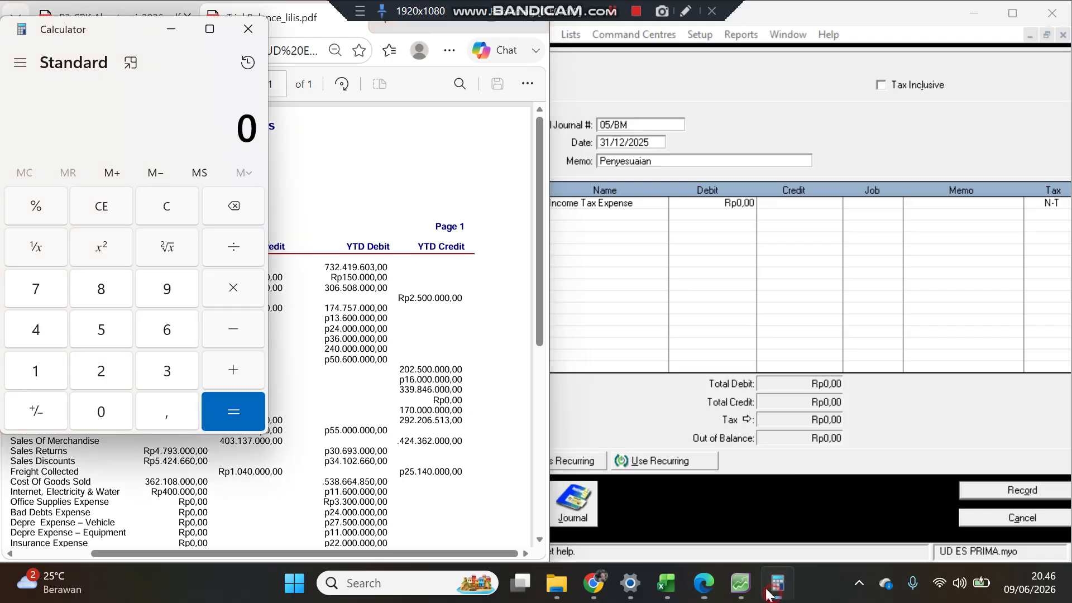
# Step: Calculate net sales by subtracting sales returns 4.793.000 from sales of merchandise 403.137.000 in the Calculator
pyautogui.click(49, 335)
pyautogui.click(101, 411)
pyautogui.click(165, 371)
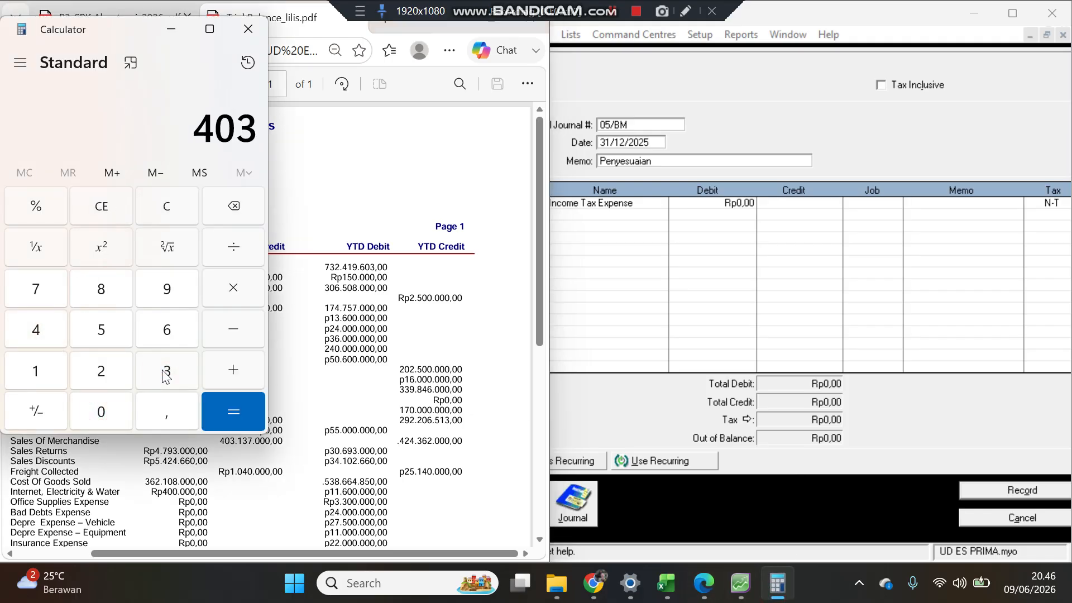
pyautogui.click(52, 374)
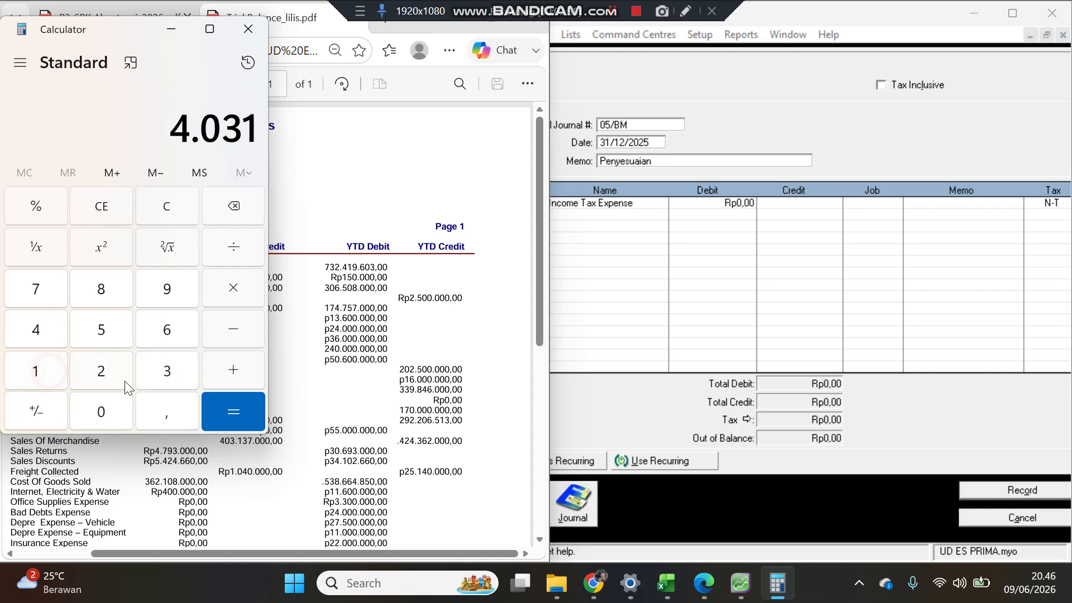
pyautogui.click(166, 371)
pyautogui.click(41, 294)
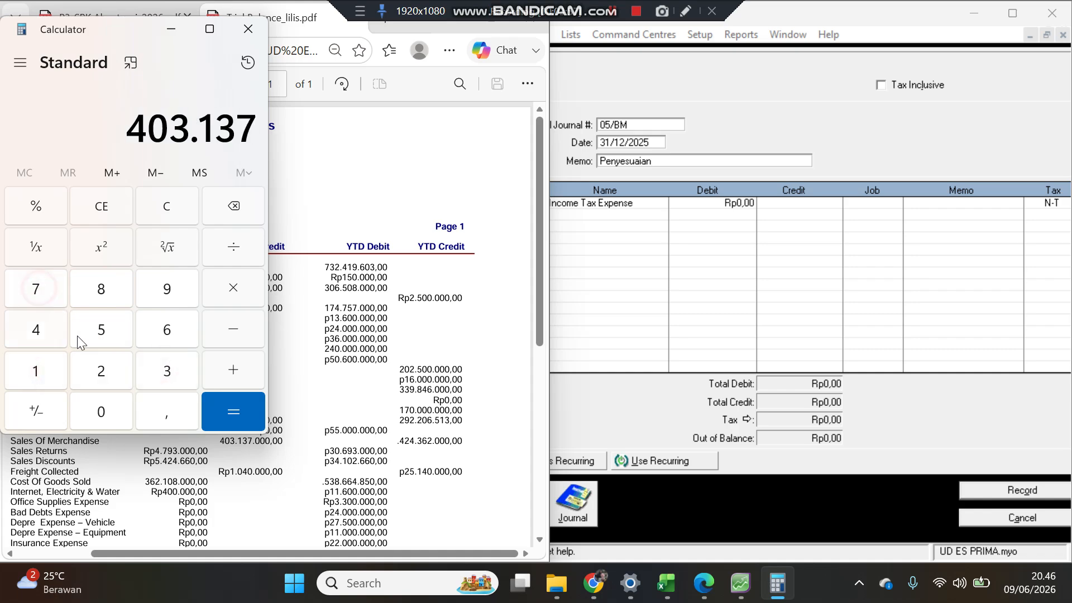
pyautogui.click(104, 413)
pyautogui.click(105, 414)
pyautogui.click(106, 416)
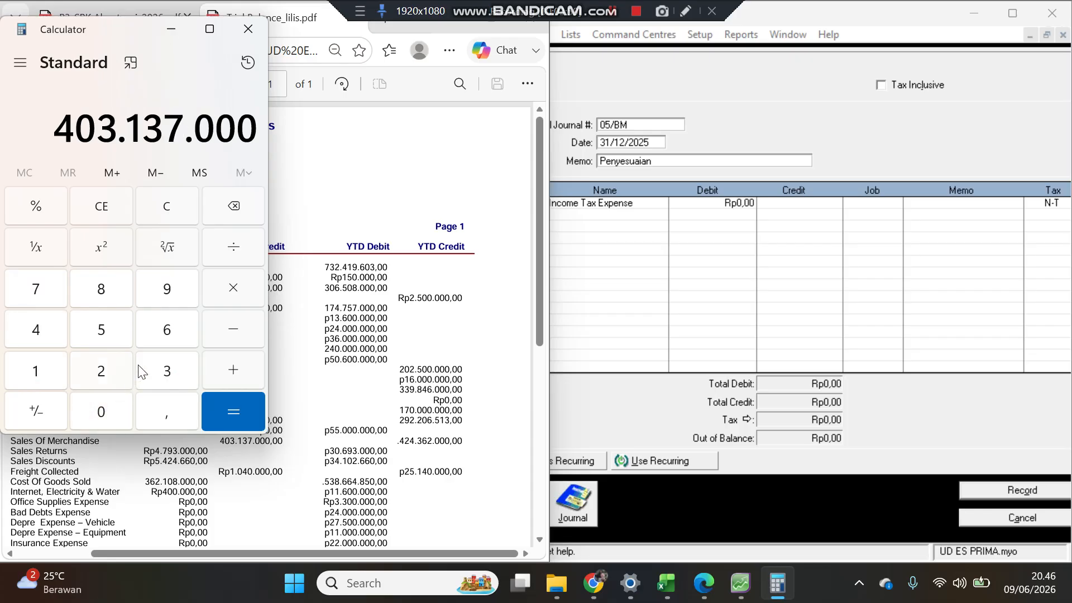
pyautogui.click(230, 335)
pyautogui.click(45, 334)
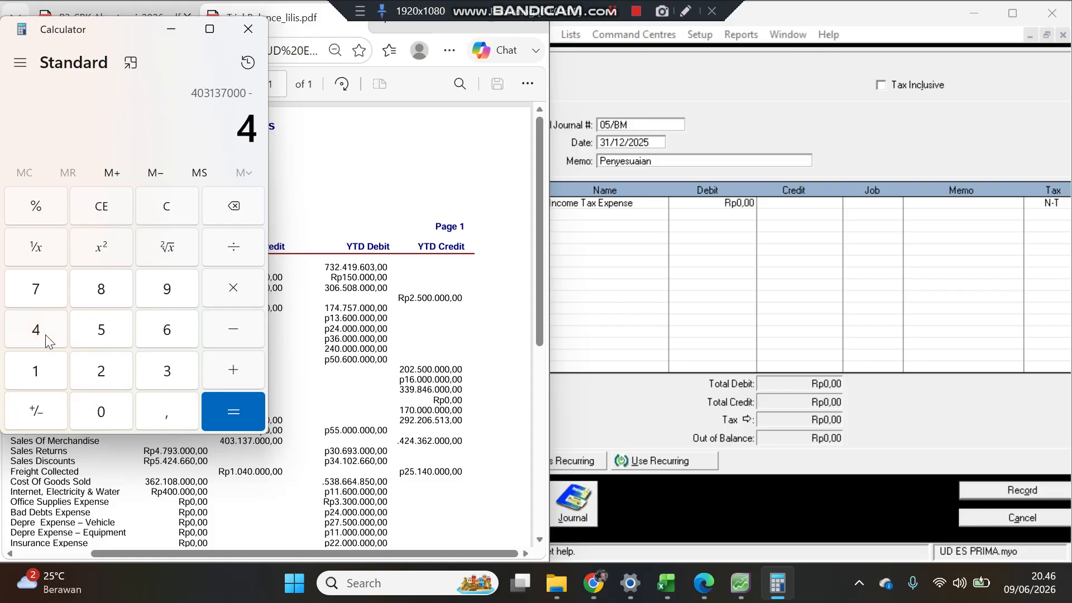
pyautogui.click(31, 285)
pyautogui.click(169, 298)
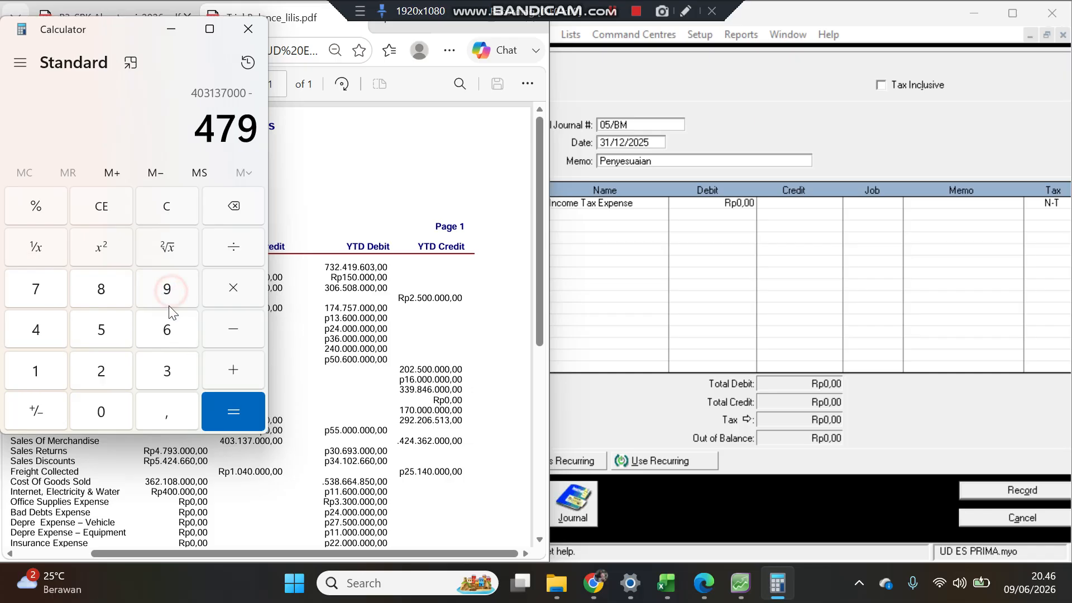
pyautogui.click(167, 369)
pyautogui.doubleClick(106, 413)
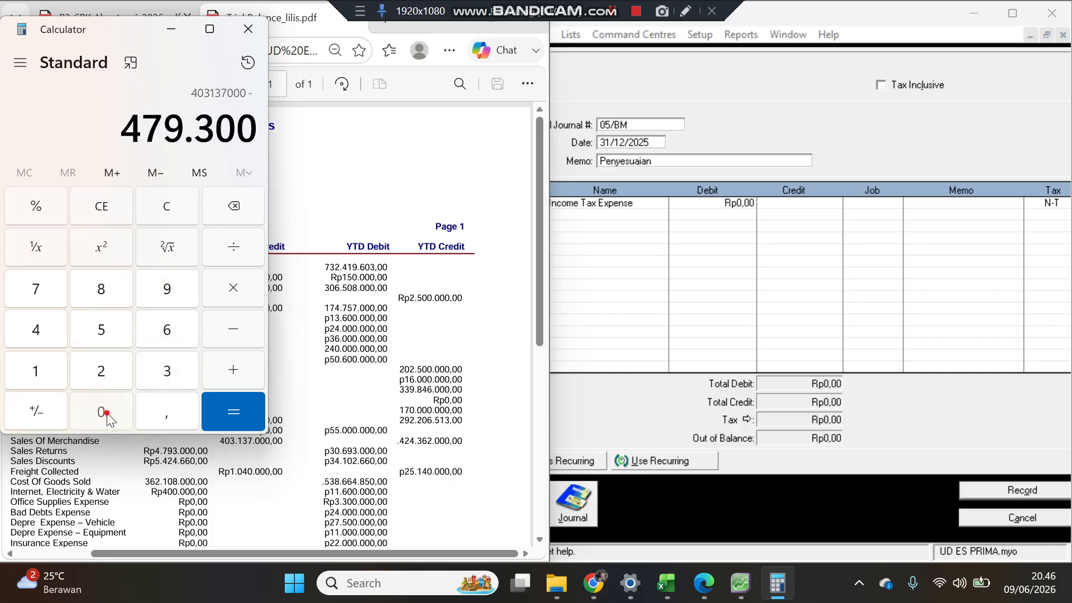
pyautogui.click(107, 413)
pyautogui.click(232, 407)
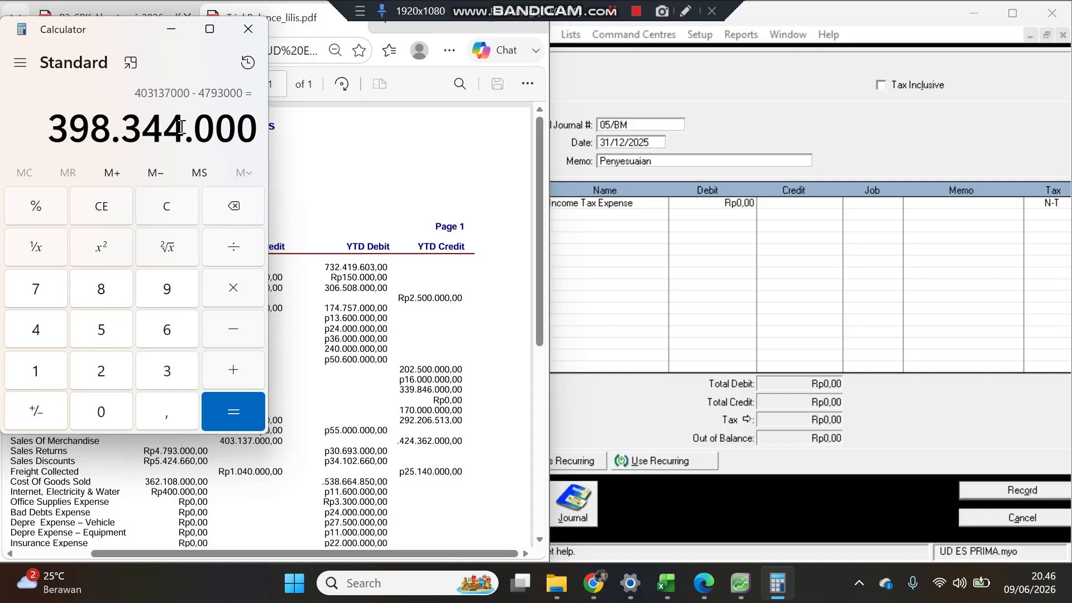
# Step: Multiply the net sales by 0,5% in the Calculator to work out the income tax amount
pyautogui.click(348, 154)
pyautogui.click(111, 17)
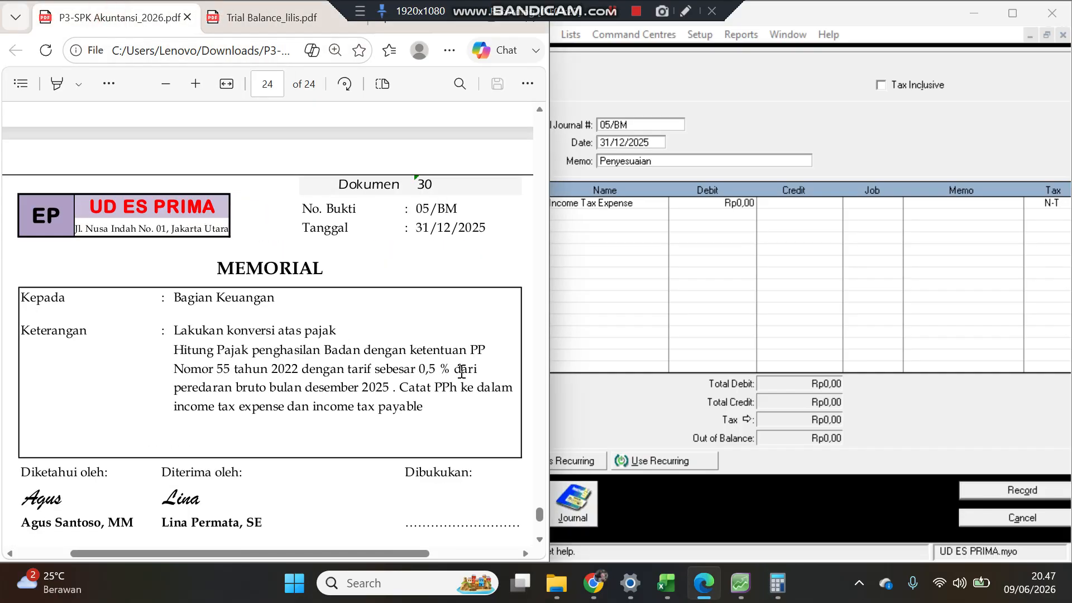
pyautogui.click(777, 583)
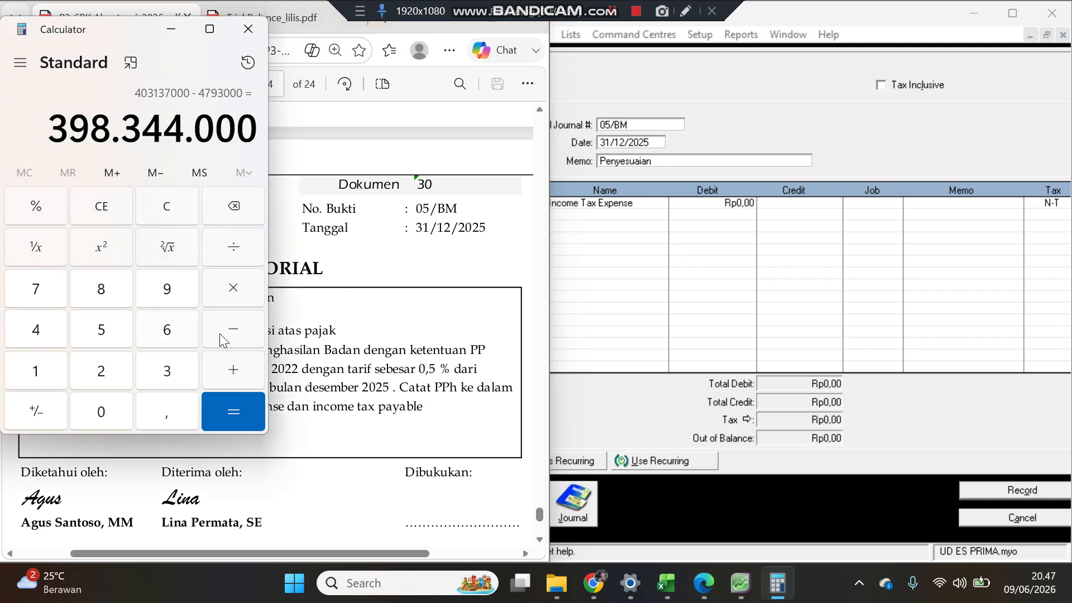
pyautogui.click(235, 288)
pyautogui.click(106, 412)
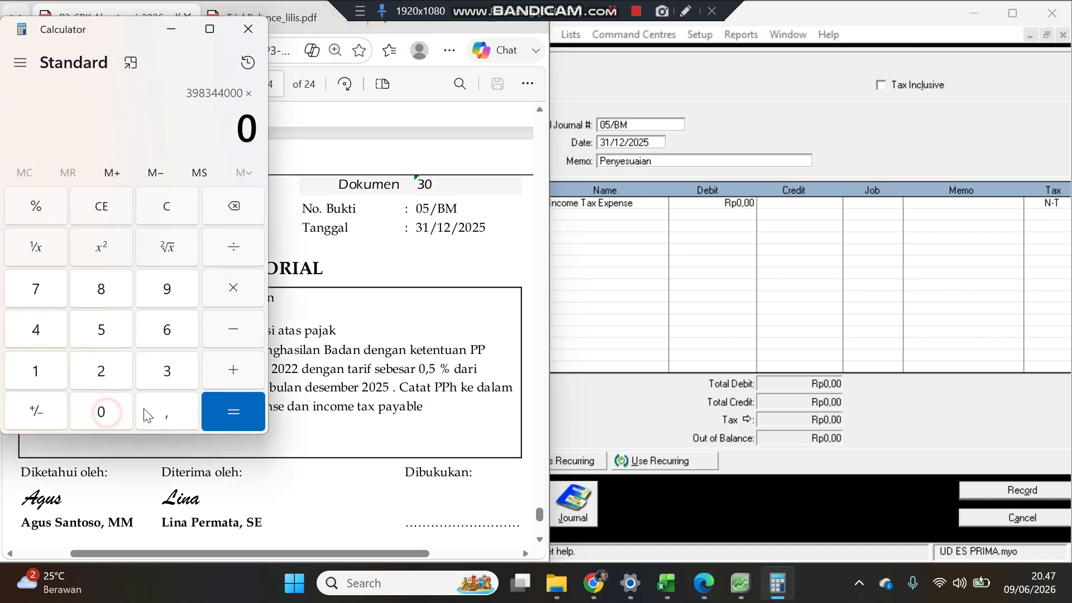
pyautogui.click(167, 411)
pyautogui.click(115, 334)
pyautogui.click(38, 207)
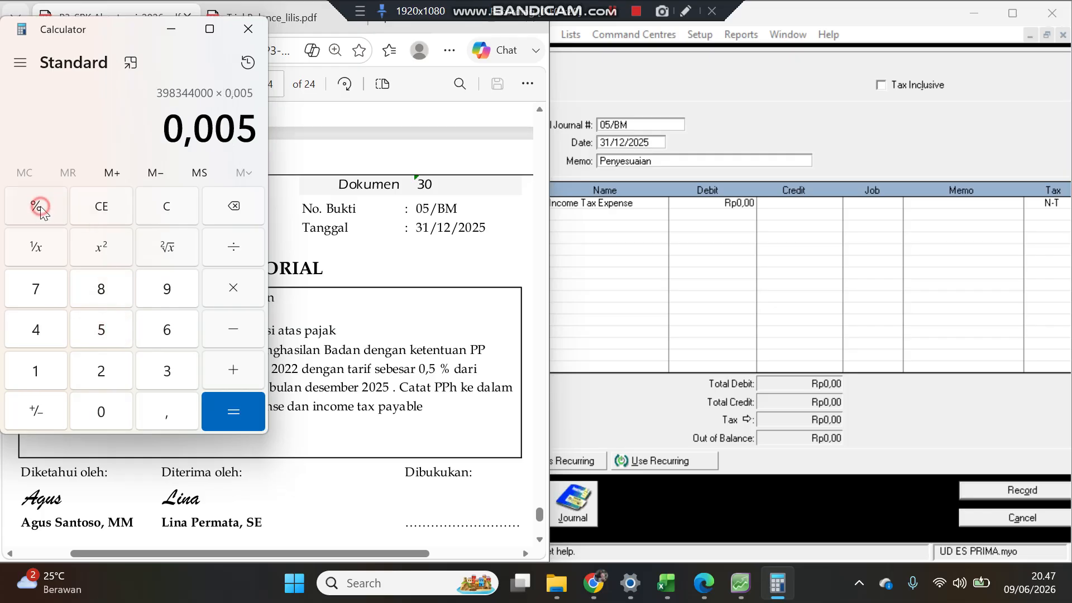
pyautogui.click(229, 406)
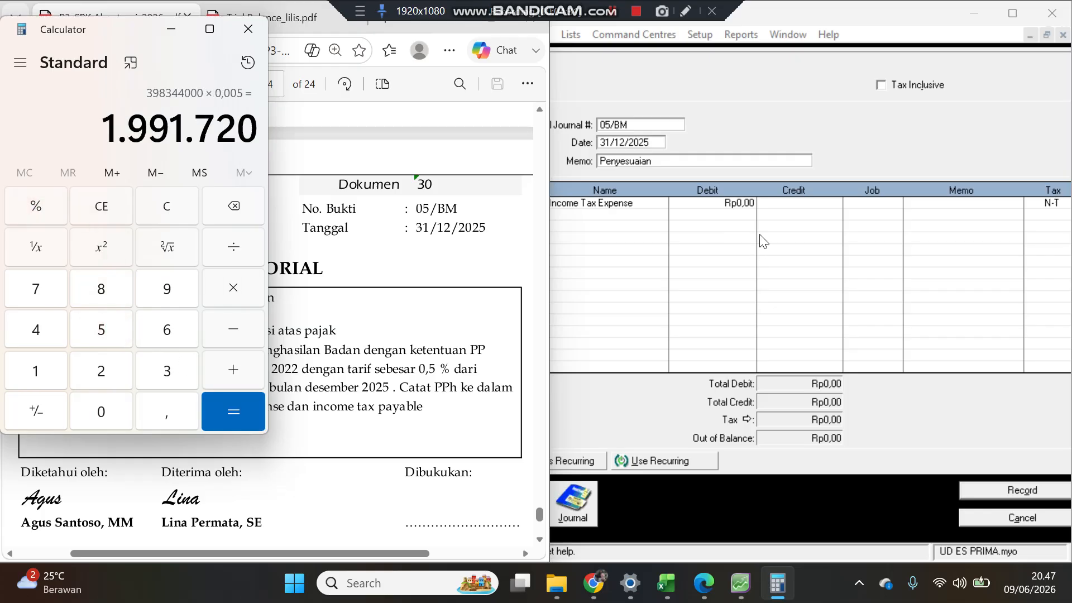
# Step: Enter a debit of 1.991.720 on the Income Tax Expense line of the 05/BM journal
pyautogui.click(756, 217)
pyautogui.click(721, 202)
pyautogui.write('1.991.720')
pyautogui.press('Return')
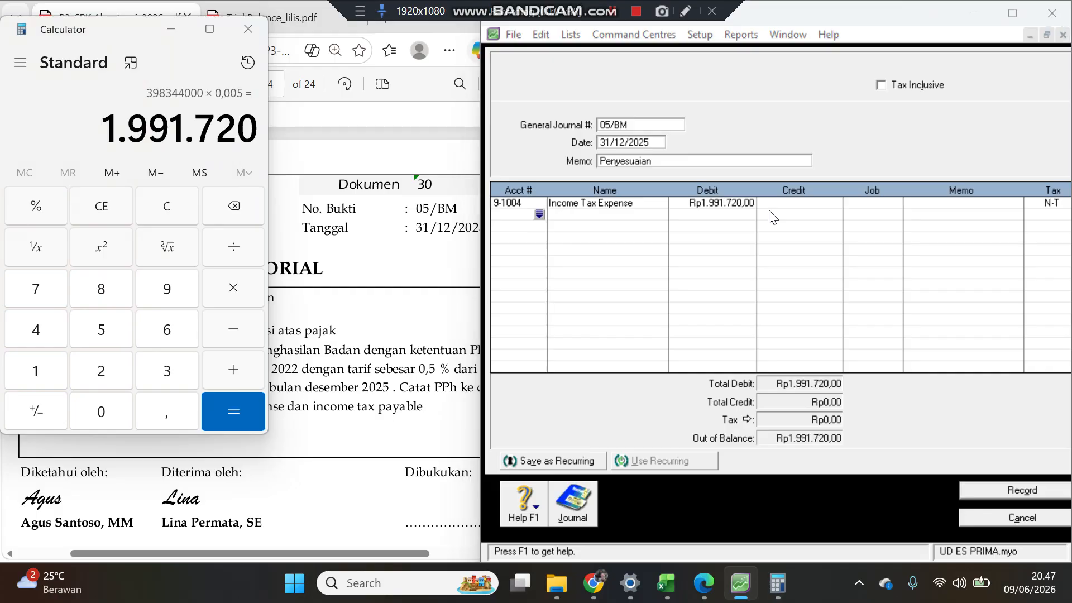
# Step: Add an Income Tax Payable (2-1203) line crediting the balancing amount, record the 05/BM journal and close the window
pyautogui.press('Return')
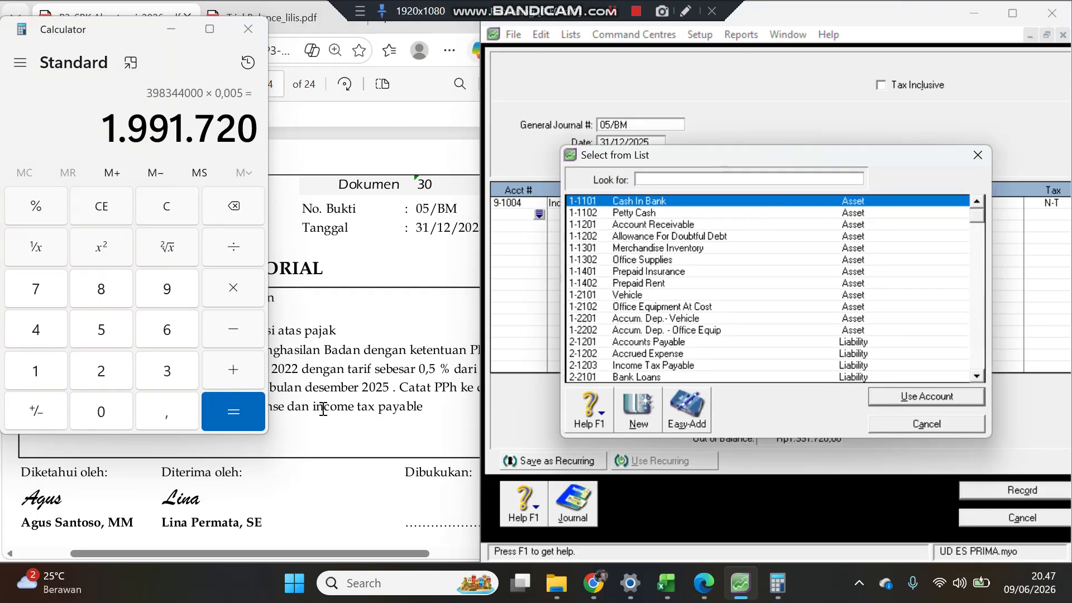
pyautogui.doubleClick(680, 368)
pyautogui.press('Tab')
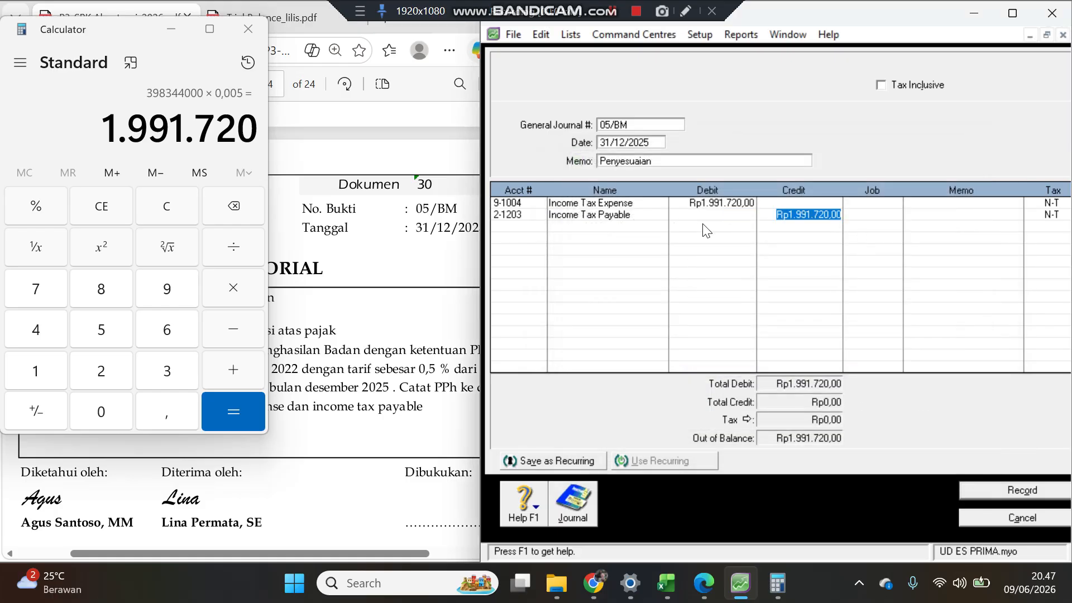
pyautogui.press('Return')
pyautogui.click(1004, 488)
pyautogui.click(1007, 521)
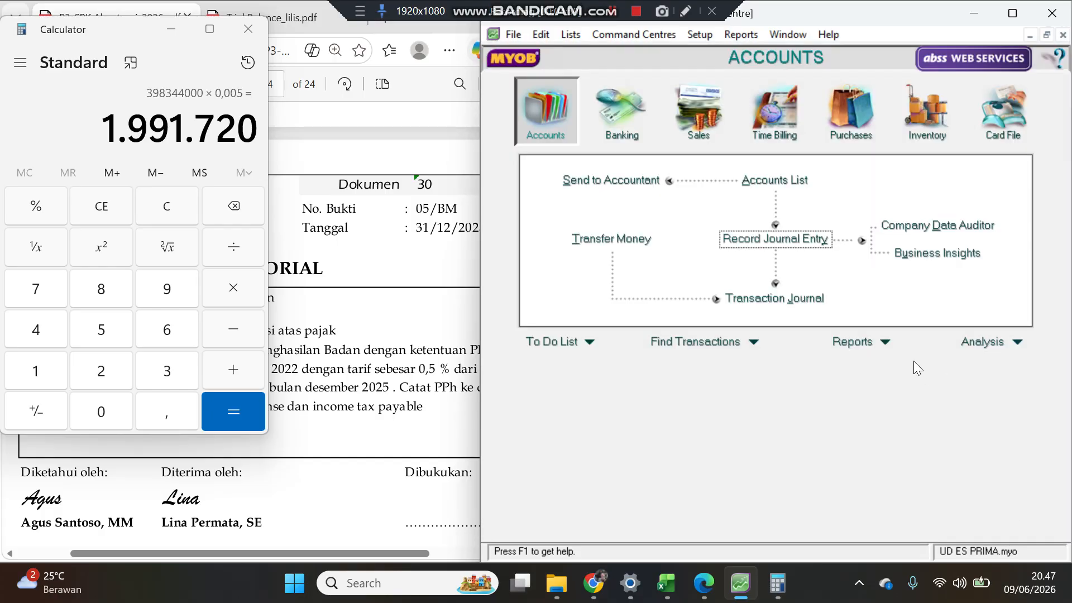
# Step: Display the Income Statement [Accrual] report for January through December 2025
pyautogui.click(851, 342)
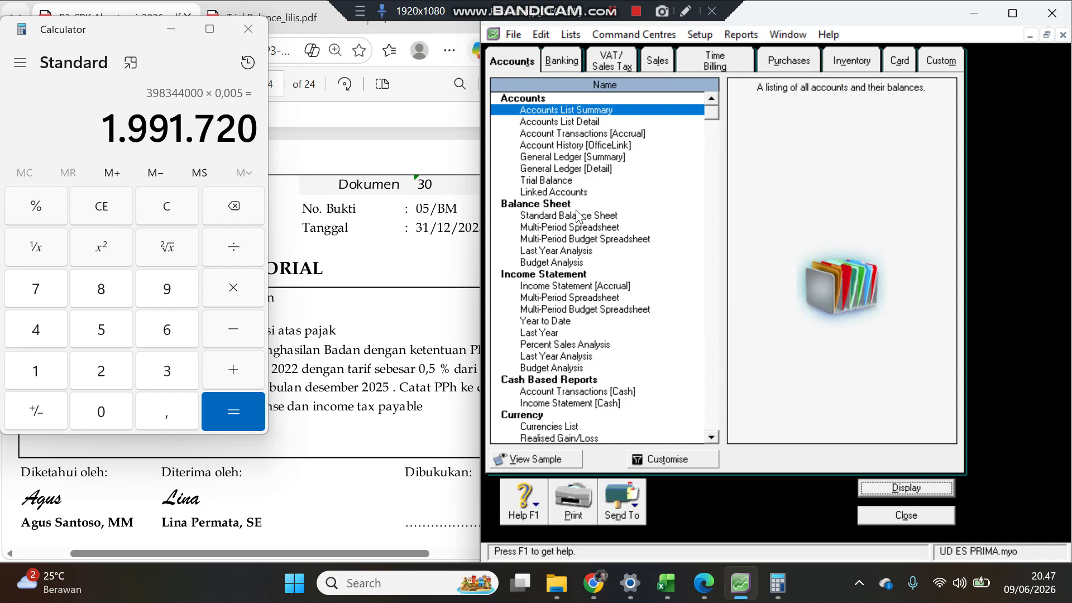
pyautogui.click(550, 286)
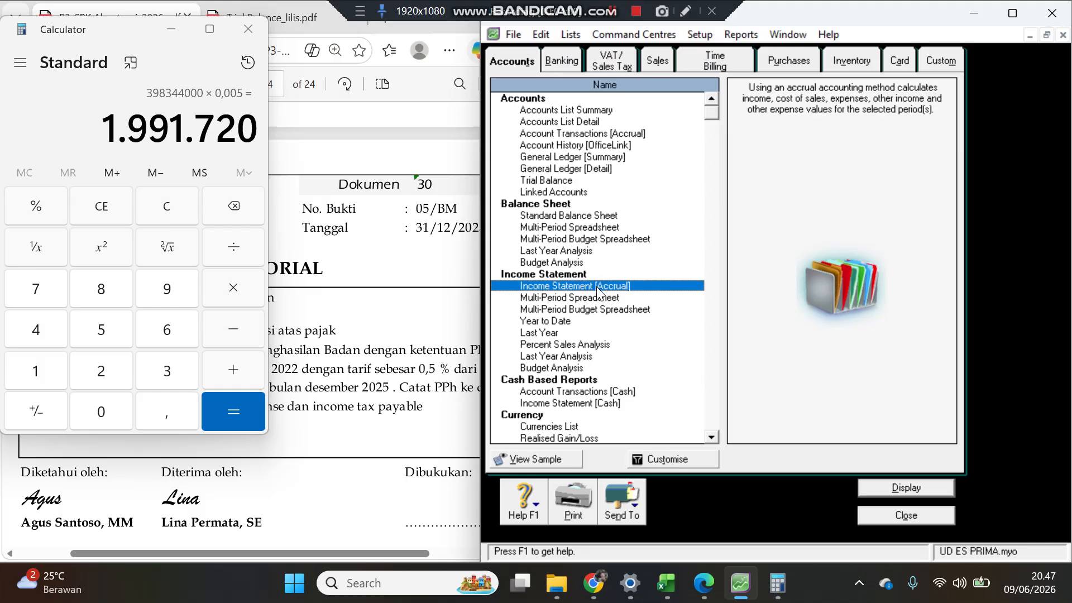
pyautogui.doubleClick(584, 286)
pyautogui.click(667, 258)
pyautogui.click(625, 271)
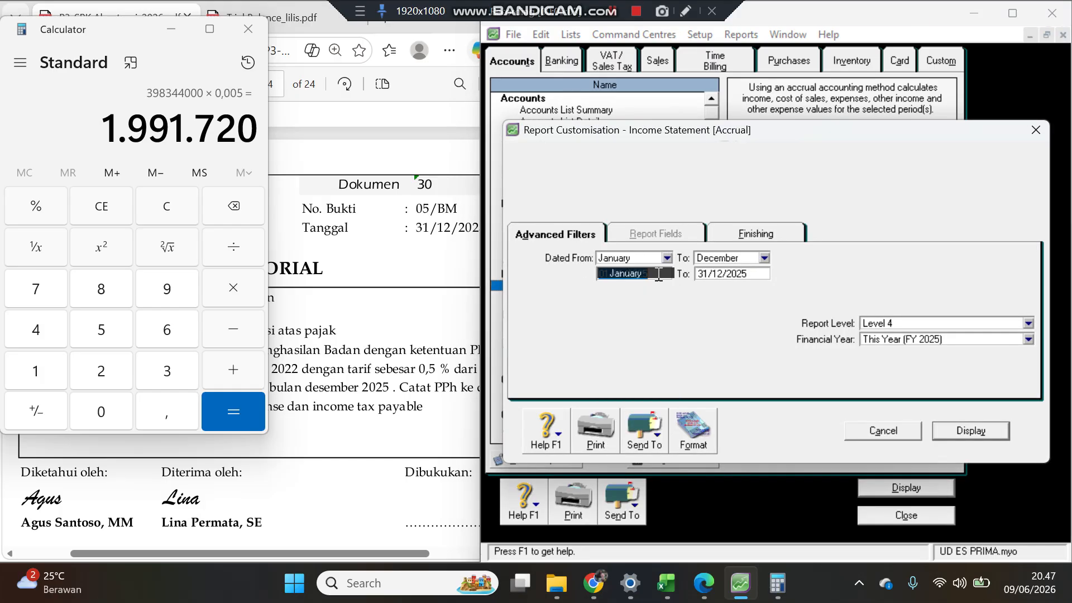
pyautogui.click(971, 431)
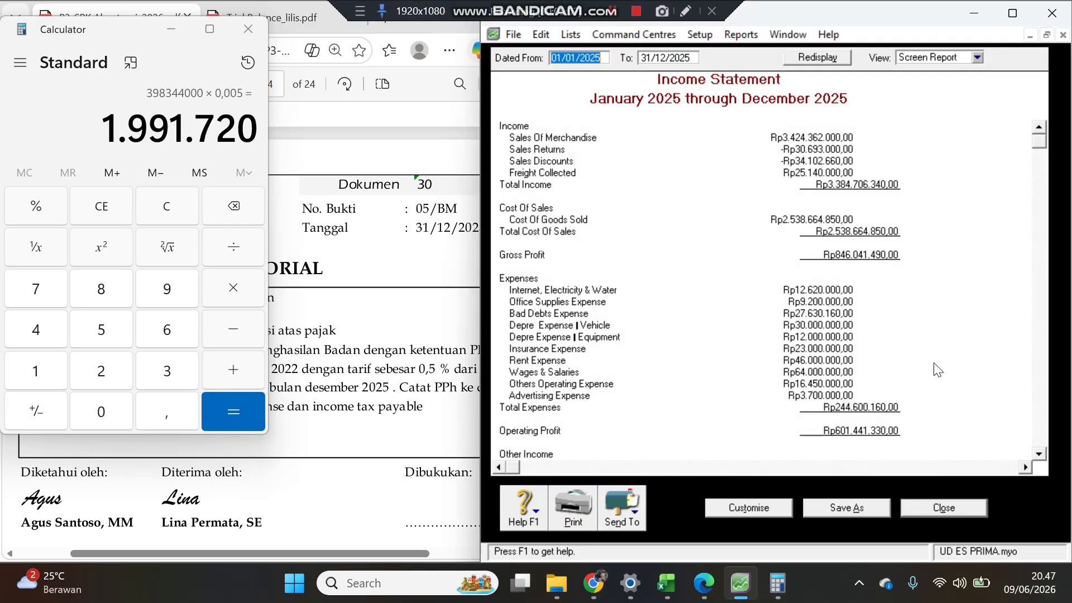
# Step: Export the income statement to PDF, appending the student's name to the default file name
pyautogui.scroll(-4, 929, 371)
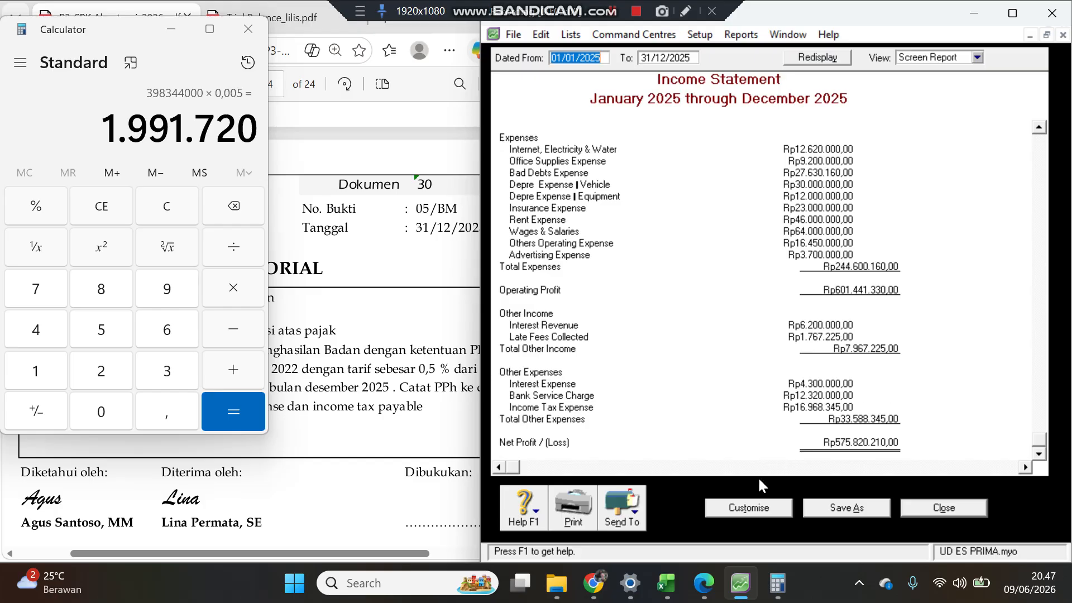
pyautogui.click(623, 513)
pyautogui.click(618, 478)
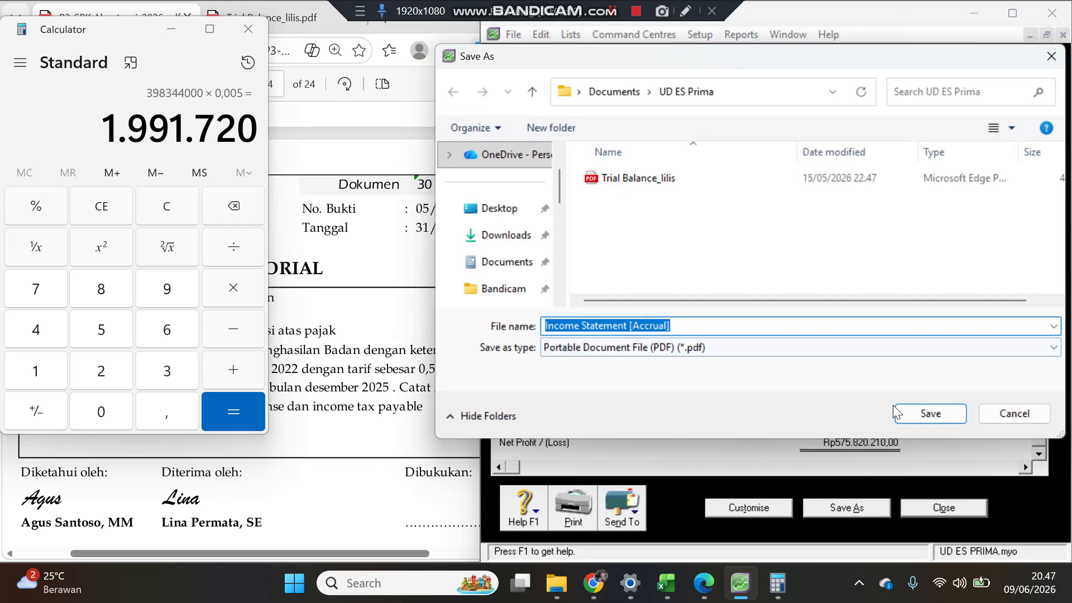
pyautogui.click(721, 325)
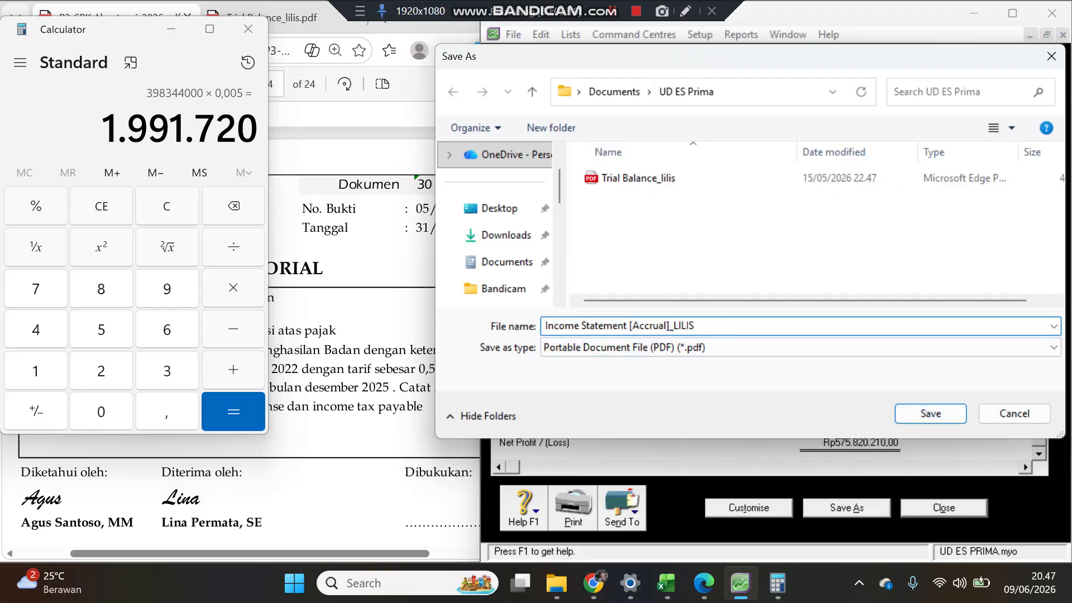
pyautogui.press('Return')
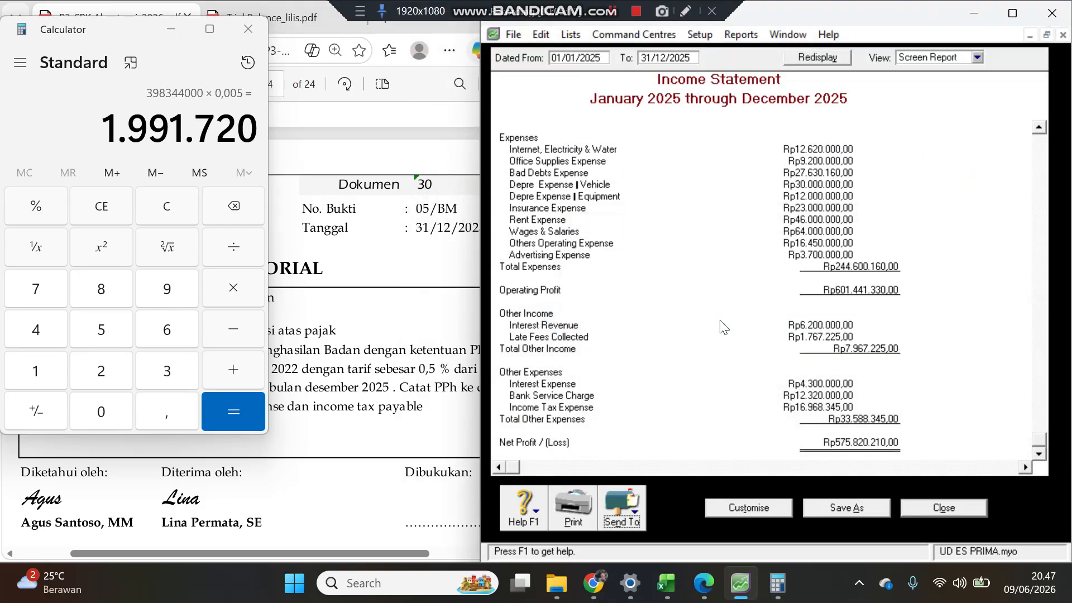
# Step: Close the income statement and display the Standard Balance Sheet as of 31/12/2025
pyautogui.click(945, 509)
pyautogui.doubleClick(557, 214)
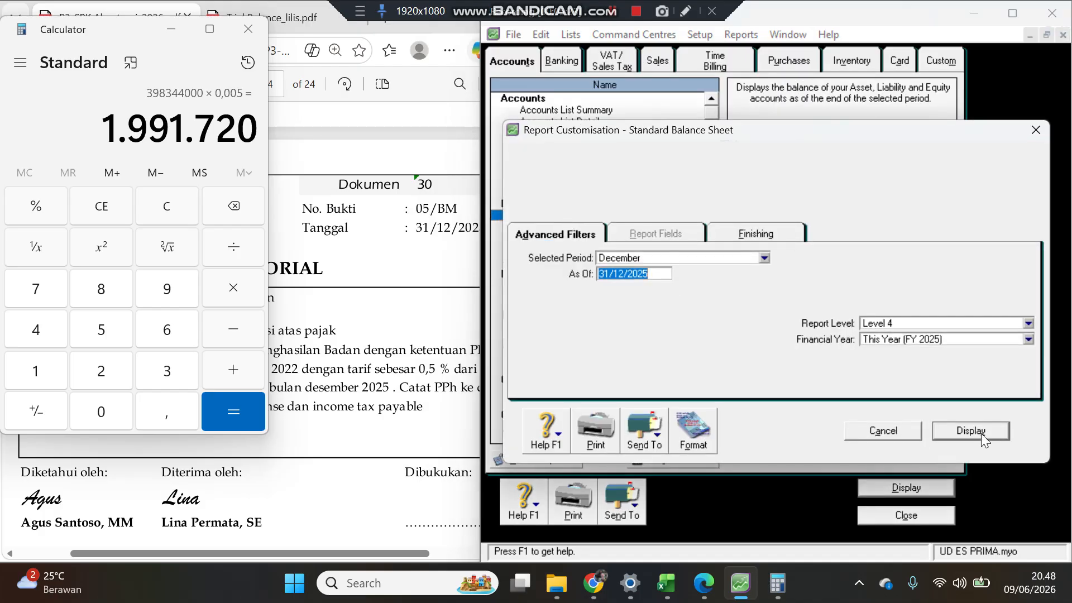
pyautogui.click(981, 433)
# Step: Export the balance sheet to PDF as Standard Balance Sheet
pyautogui.click(616, 519)
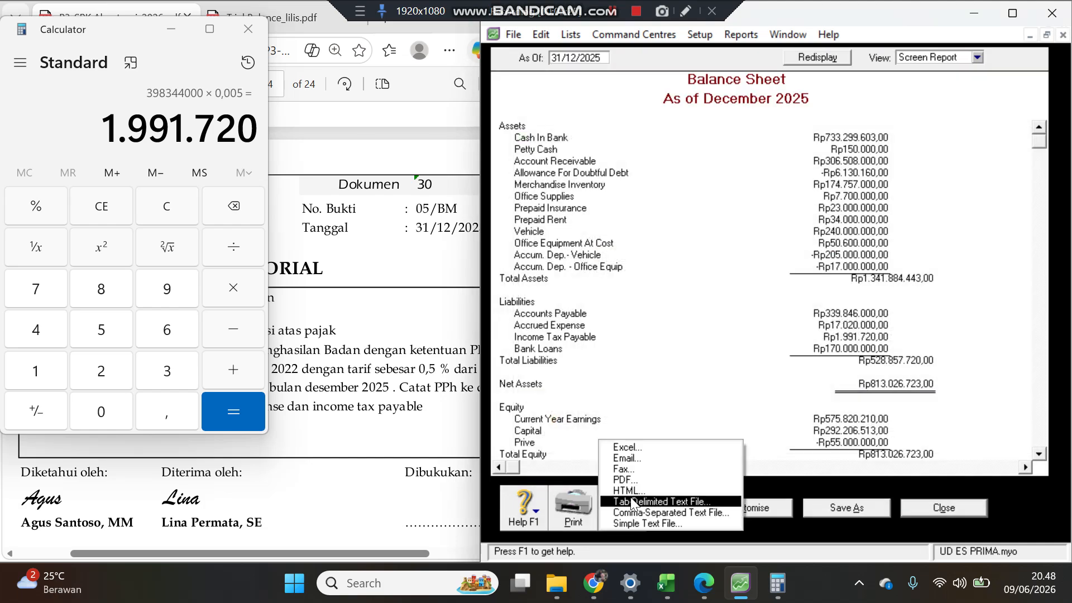
pyautogui.click(630, 478)
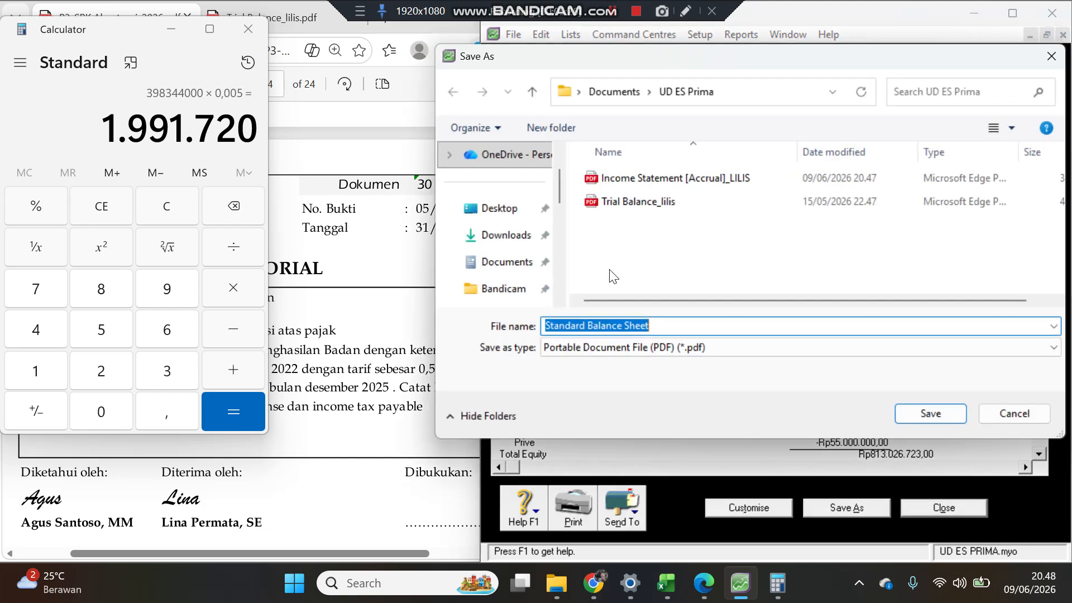
pyautogui.click(678, 324)
pyautogui.click(929, 414)
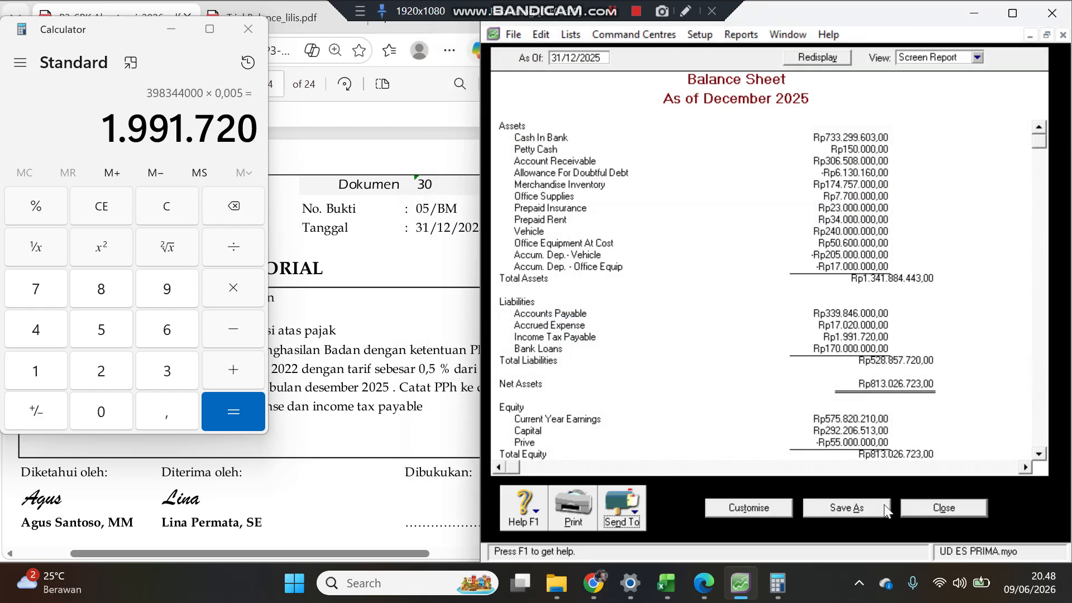
# Step: Close the balance sheet and display the Statement of Cash Flow for December 2025
pyautogui.click(969, 507)
pyautogui.click(559, 63)
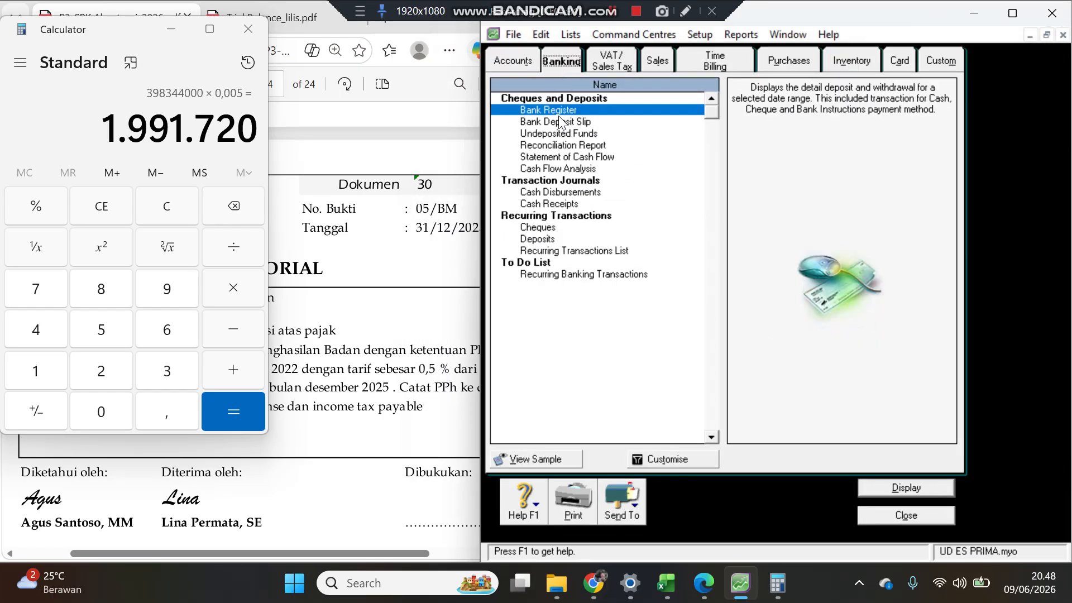
pyautogui.doubleClick(560, 158)
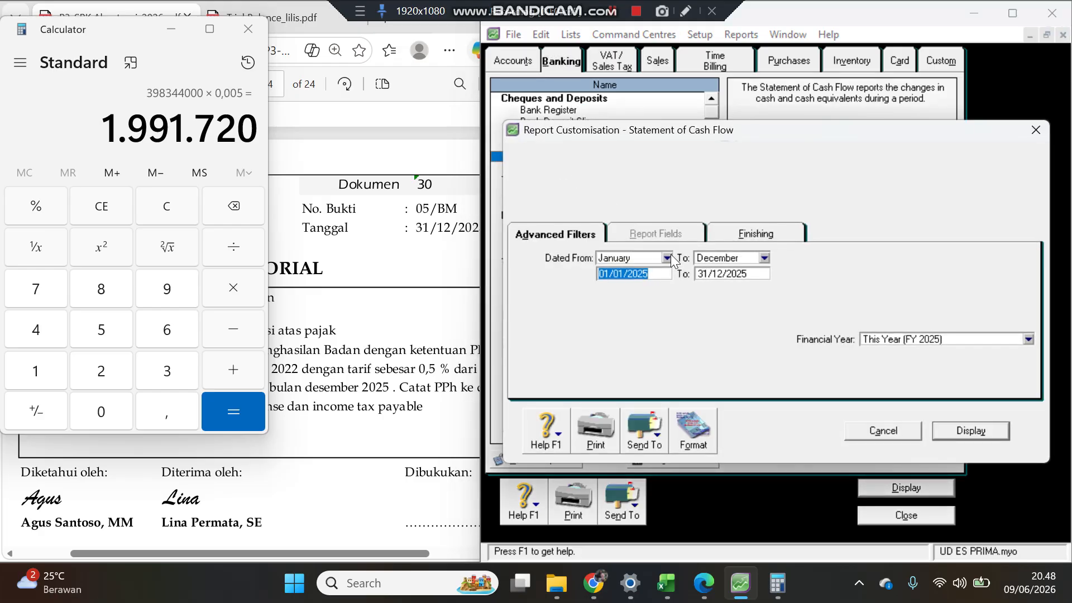
pyautogui.click(666, 256)
pyautogui.click(647, 395)
pyautogui.click(974, 430)
# Step: Export the cash flow statement to PDF as Statement of Cash Flow
pyautogui.click(635, 505)
pyautogui.click(636, 467)
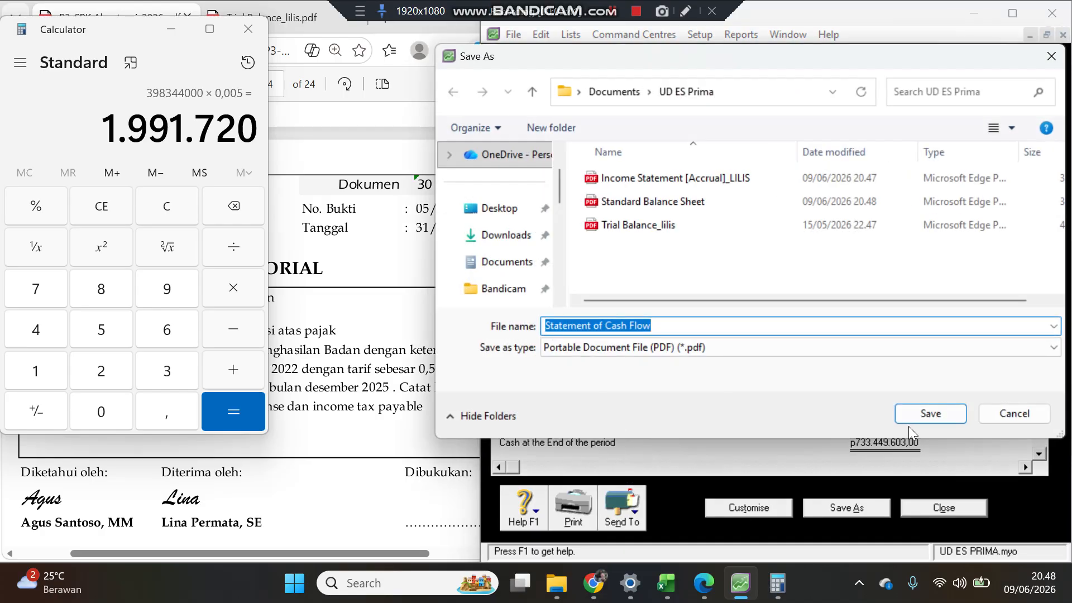
pyautogui.click(924, 418)
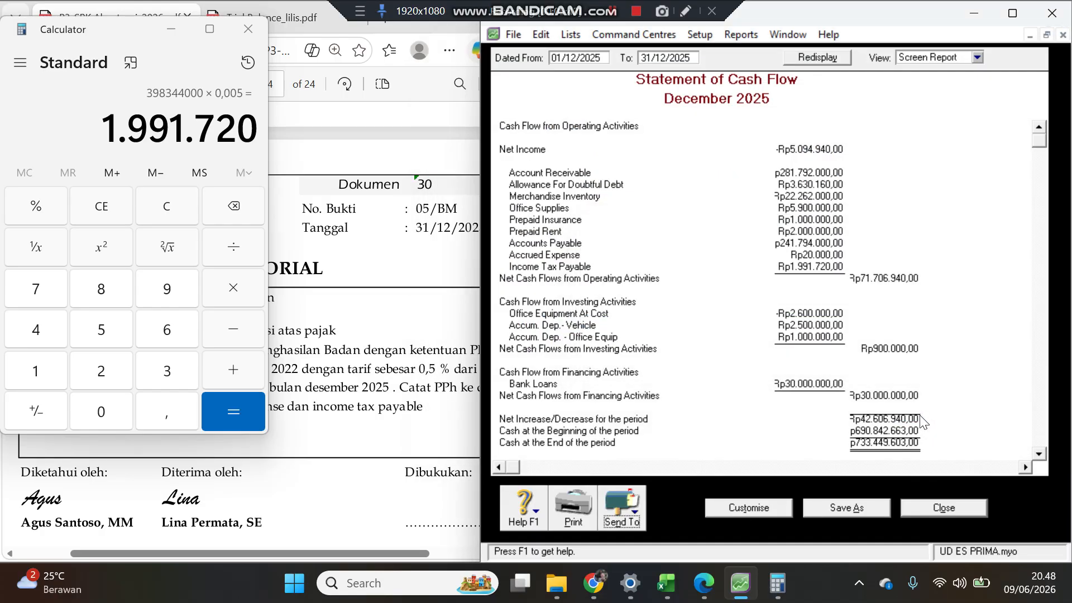
# Step: Close the cash flow statement and display the December 2025 transaction journal filtered to the General source journal
pyautogui.click(928, 508)
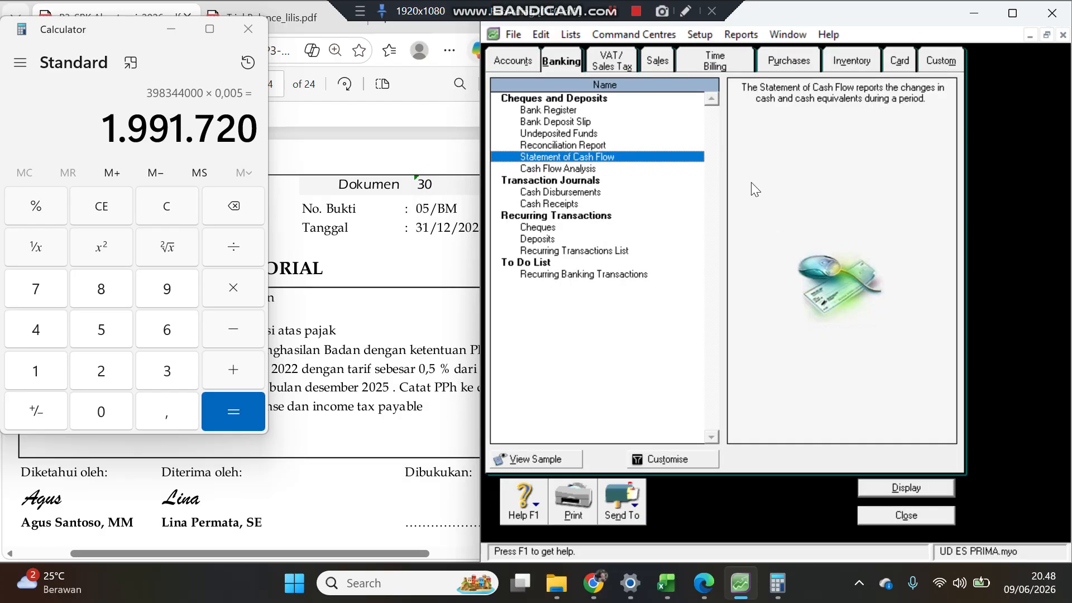
pyautogui.doubleClick(567, 192)
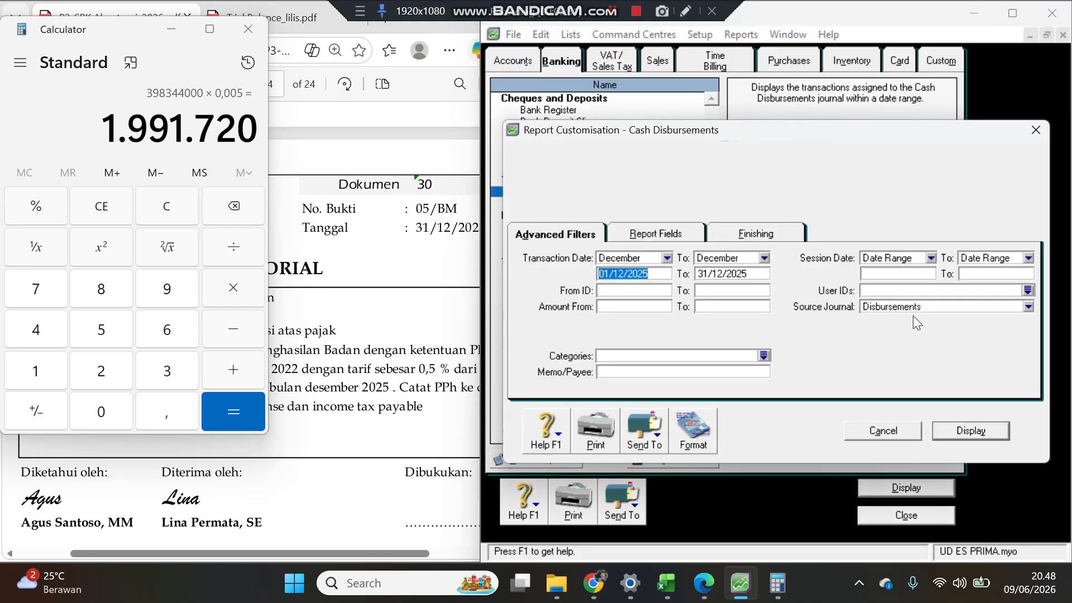
pyautogui.click(909, 308)
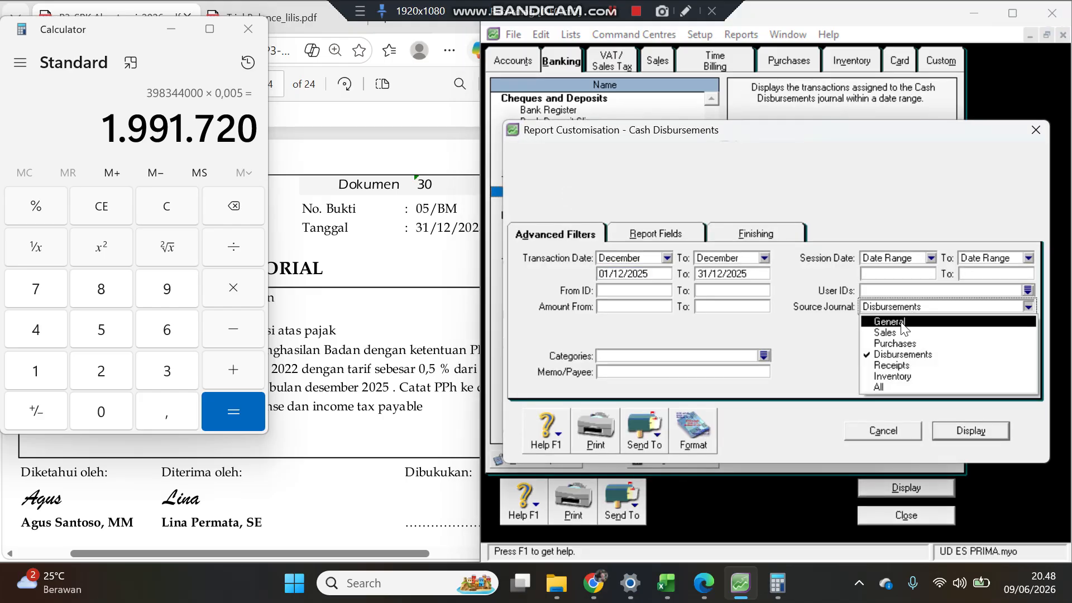
pyautogui.click(900, 321)
pyautogui.click(899, 306)
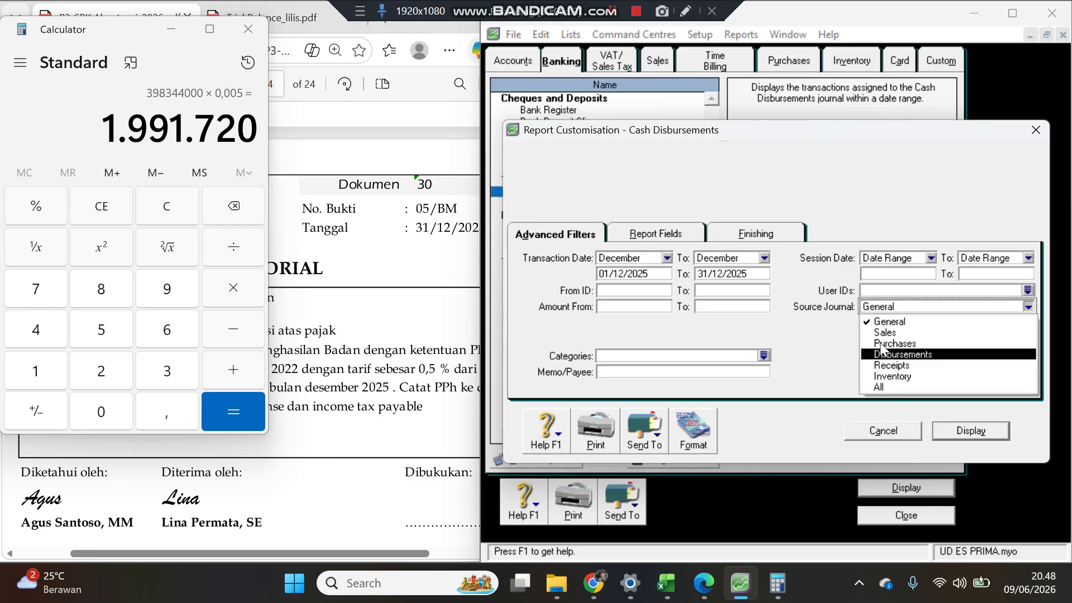
pyautogui.click(882, 322)
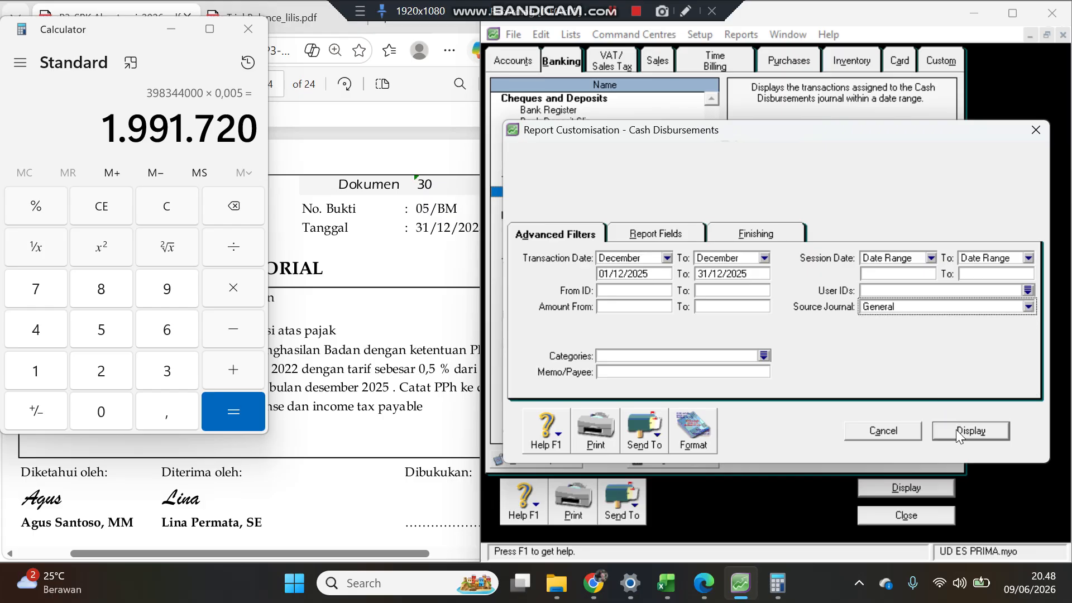
pyautogui.click(956, 430)
# Step: Export the general journal to PDF named General journal
pyautogui.click(636, 511)
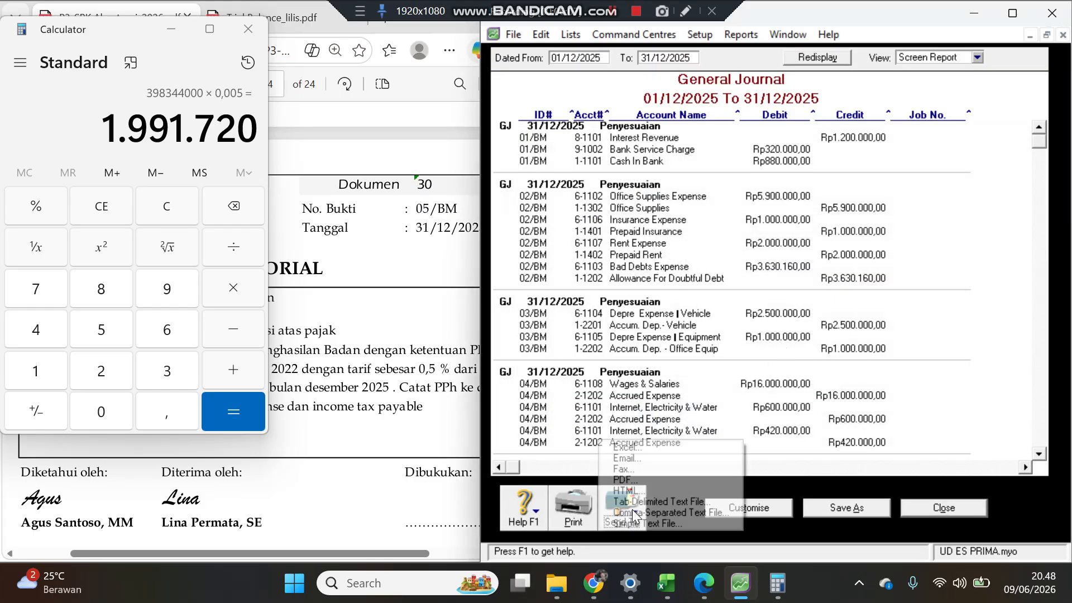
pyautogui.click(642, 472)
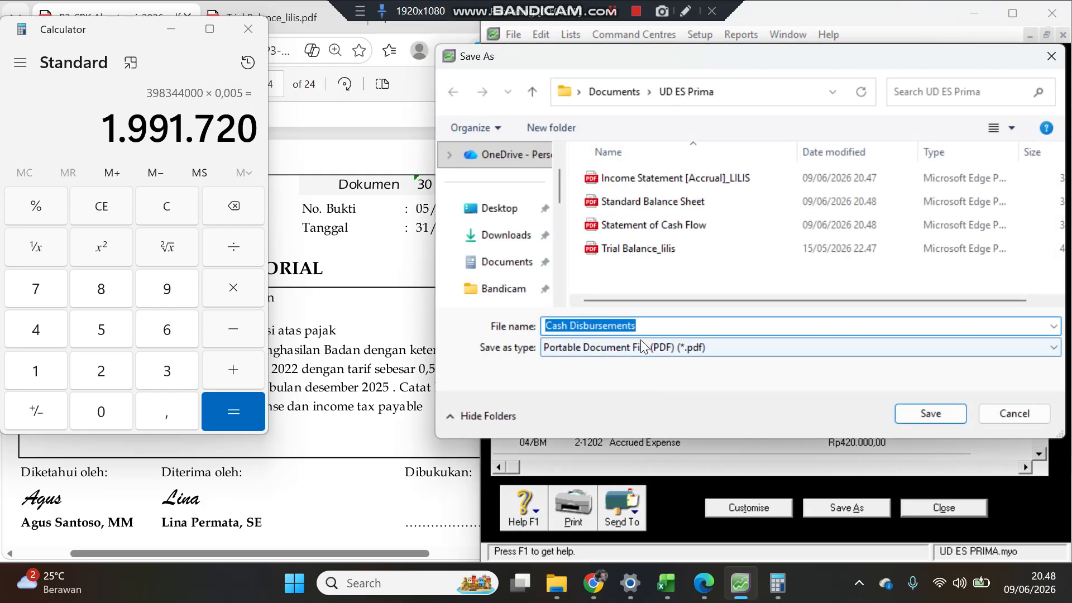
pyautogui.write('General Journal')
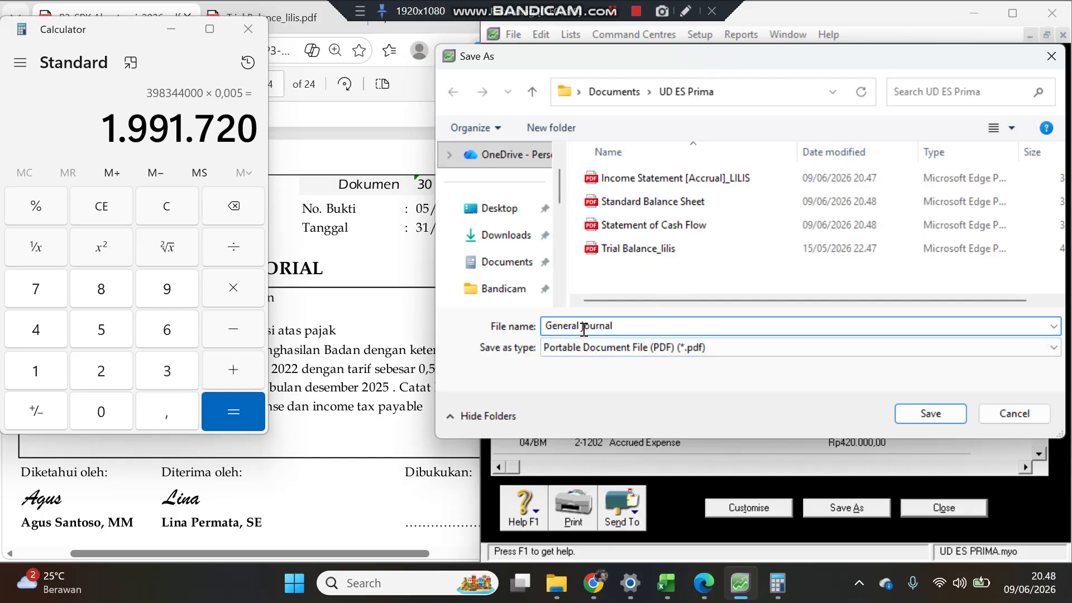
pyautogui.moveTo(583, 326); pyautogui.dragTo(628, 322)
pyautogui.click(925, 413)
# Step: Close the general journal and display the December 2025 transaction journal filtered to the Sales source journal
pyautogui.click(936, 509)
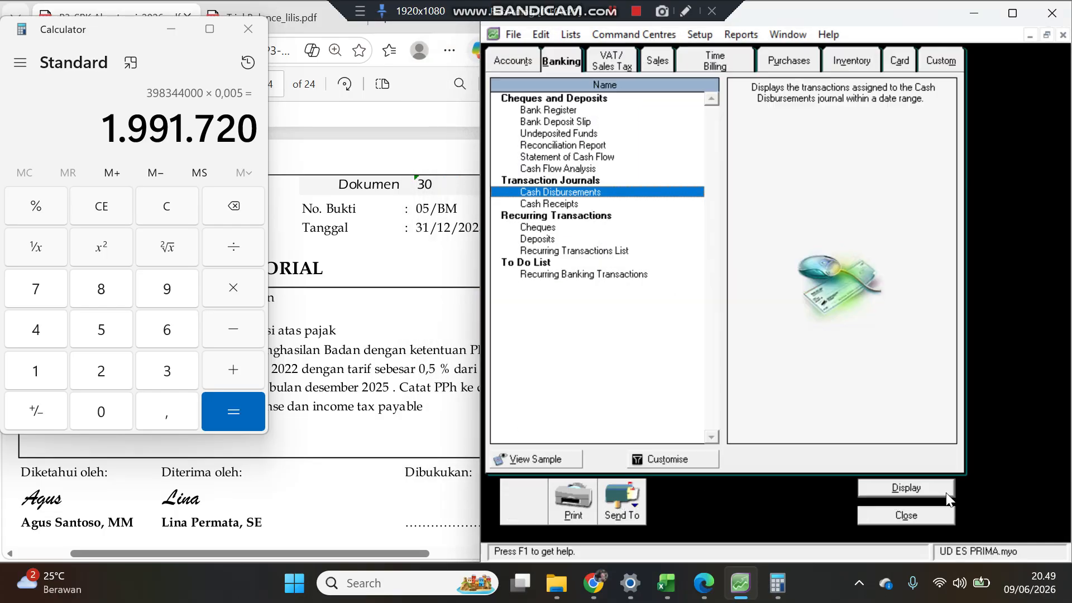
pyautogui.doubleClick(558, 192)
pyautogui.click(882, 306)
pyautogui.click(886, 333)
pyautogui.click(971, 430)
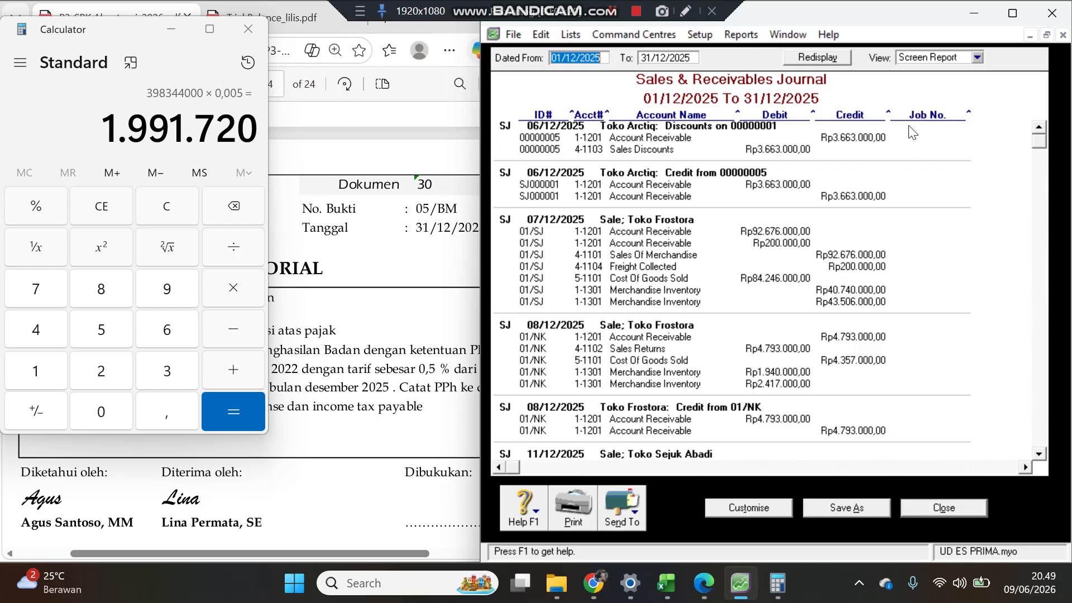
# Step: Switch the sales journal to Print Preview view and back to Screen Report
pyautogui.moveTo(969, 115); pyautogui.dragTo(943, 126)
pyautogui.click(978, 56)
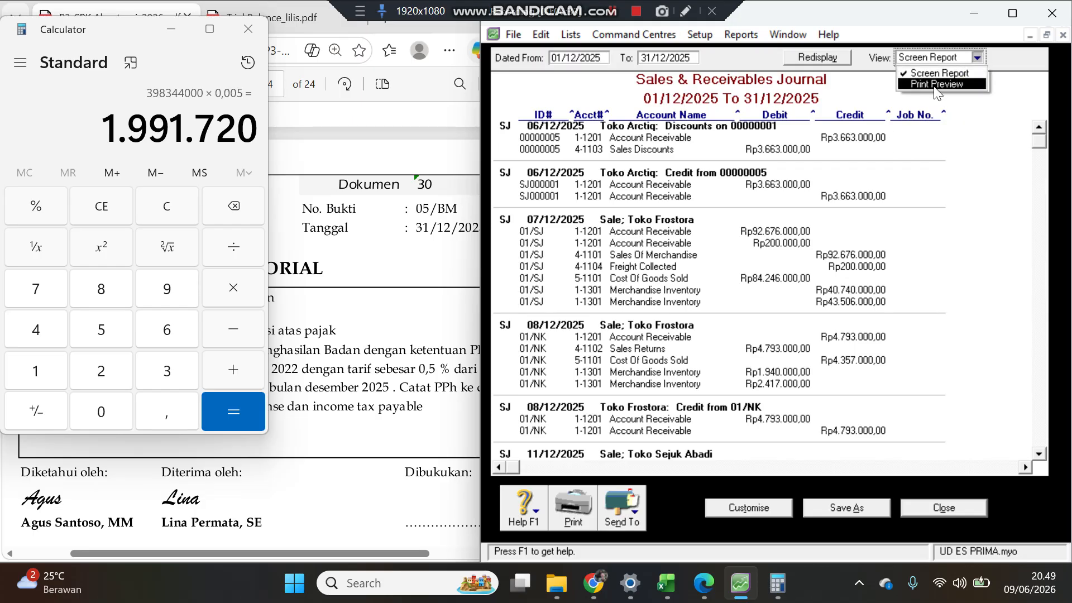
pyautogui.click(935, 84)
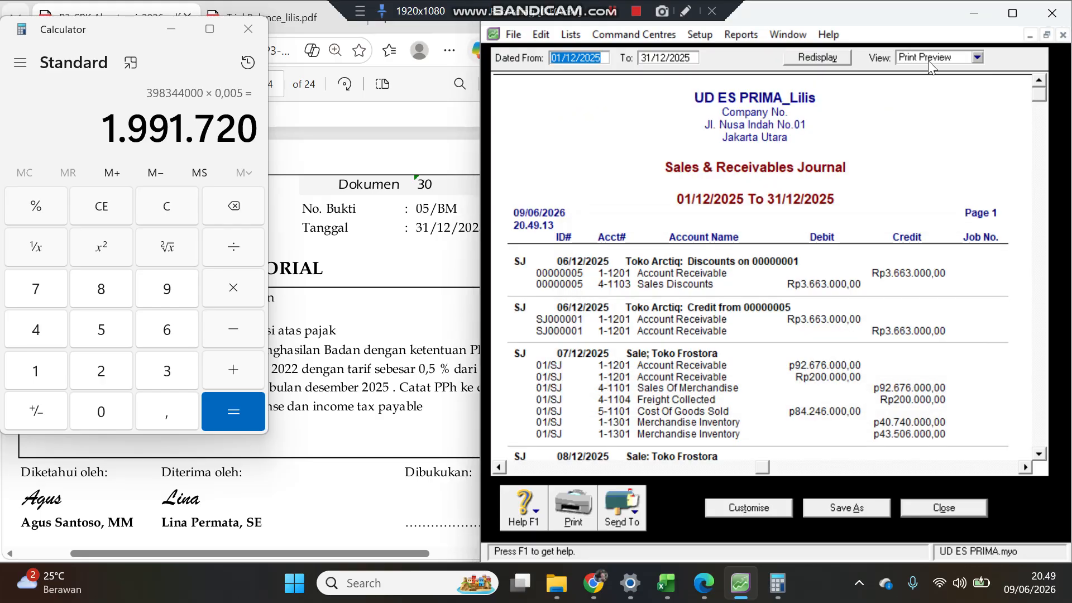
pyautogui.click(979, 56)
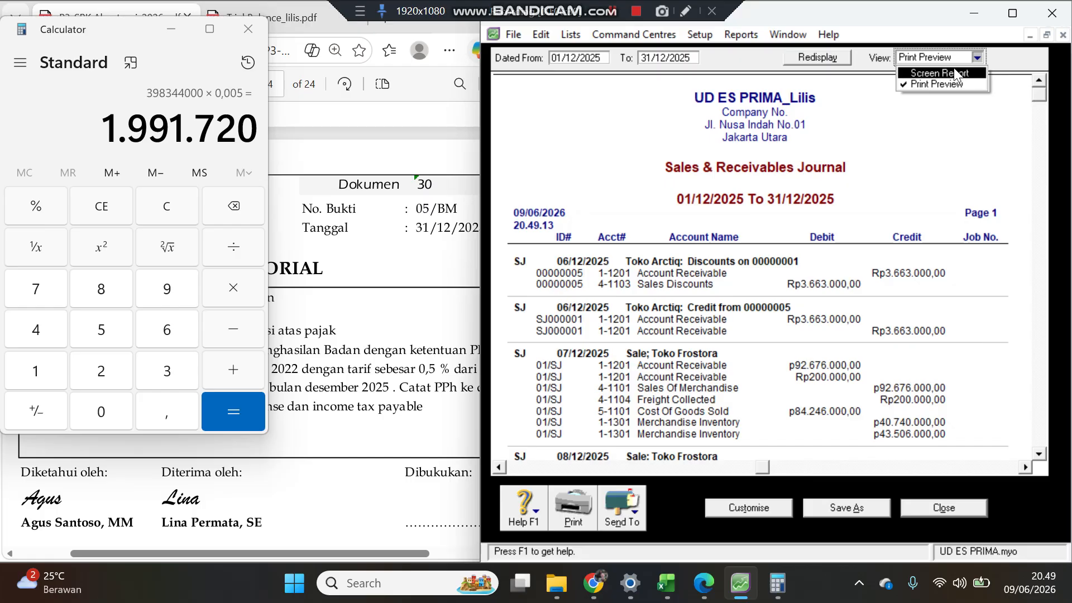
pyautogui.click(954, 69)
# Step: Widen the Debit and Credit columns of the sales journal report
pyautogui.moveTo(886, 114); pyautogui.dragTo(897, 114)
pyautogui.moveTo(814, 112); pyautogui.dragTo(829, 112)
pyautogui.scroll(-8, 831, 240)
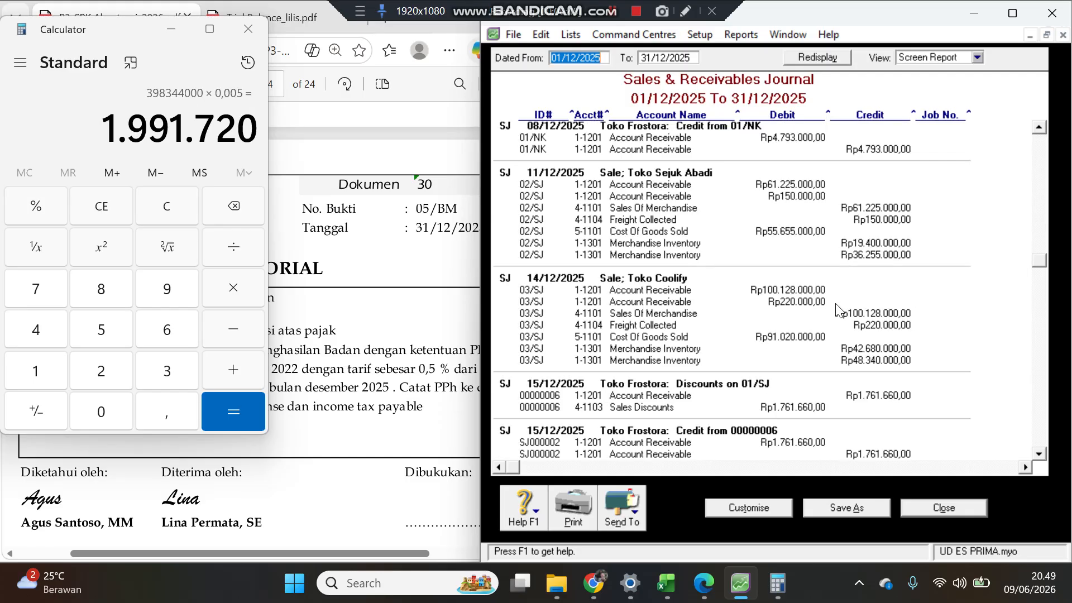
pyautogui.scroll(-6, 837, 311)
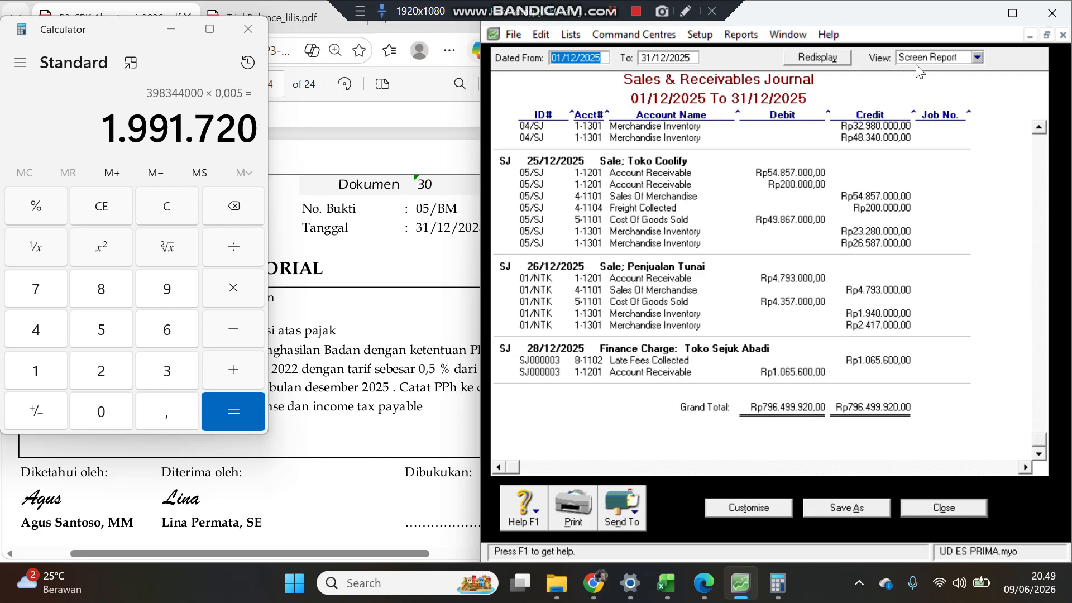
pyautogui.moveTo(914, 115)
pyautogui.mouseDown()
pyautogui.moveTo(891, 113)
pyautogui.moveTo(918, 113)
pyautogui.mouseUp()
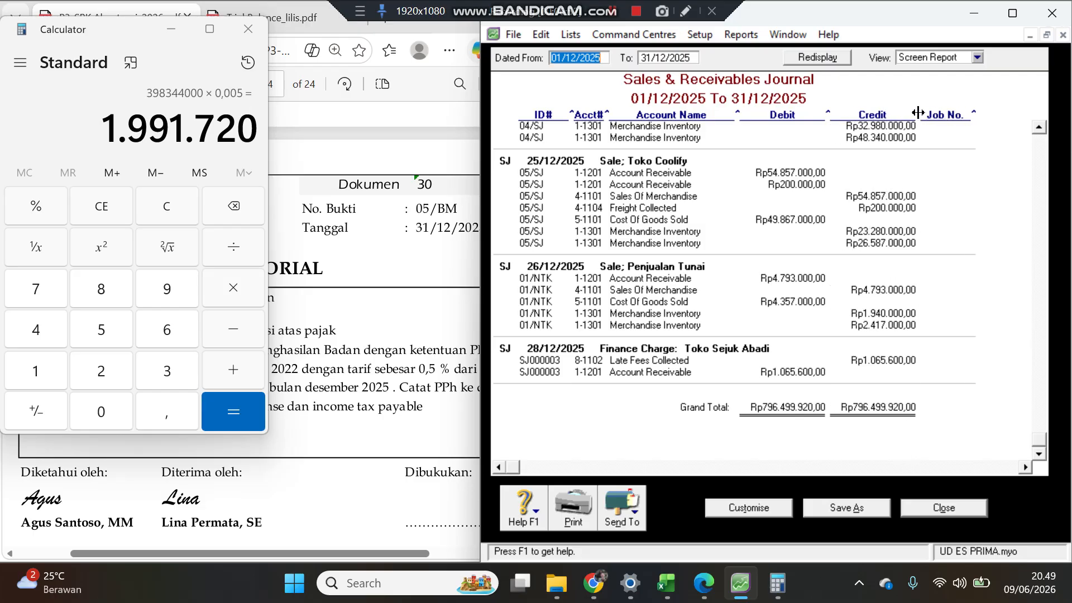
# Step: Export the sales journal to PDF named sales_journal
pyautogui.click(637, 507)
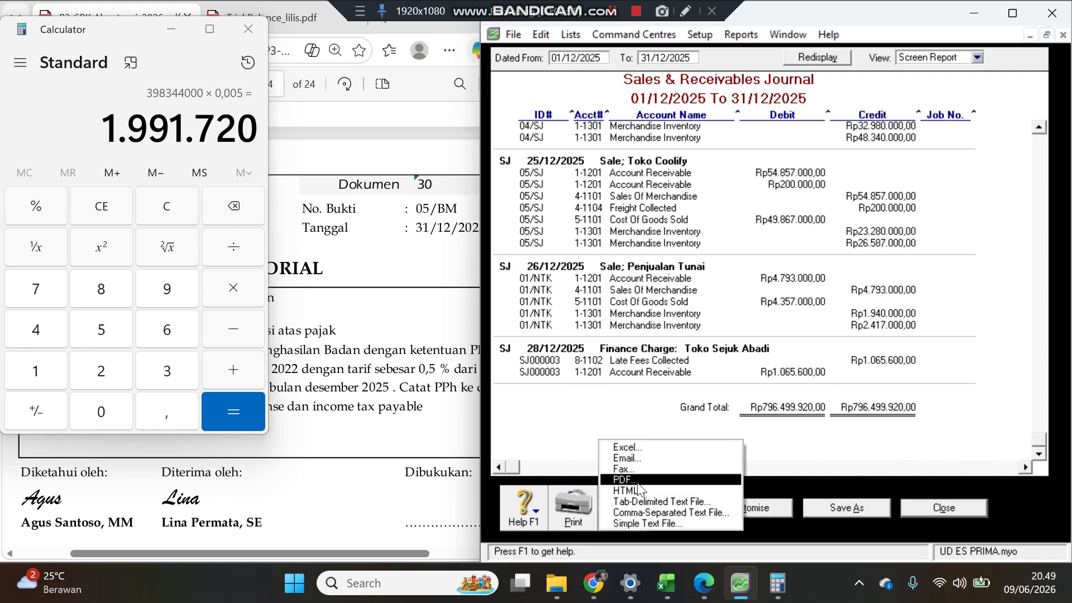
pyautogui.click(638, 481)
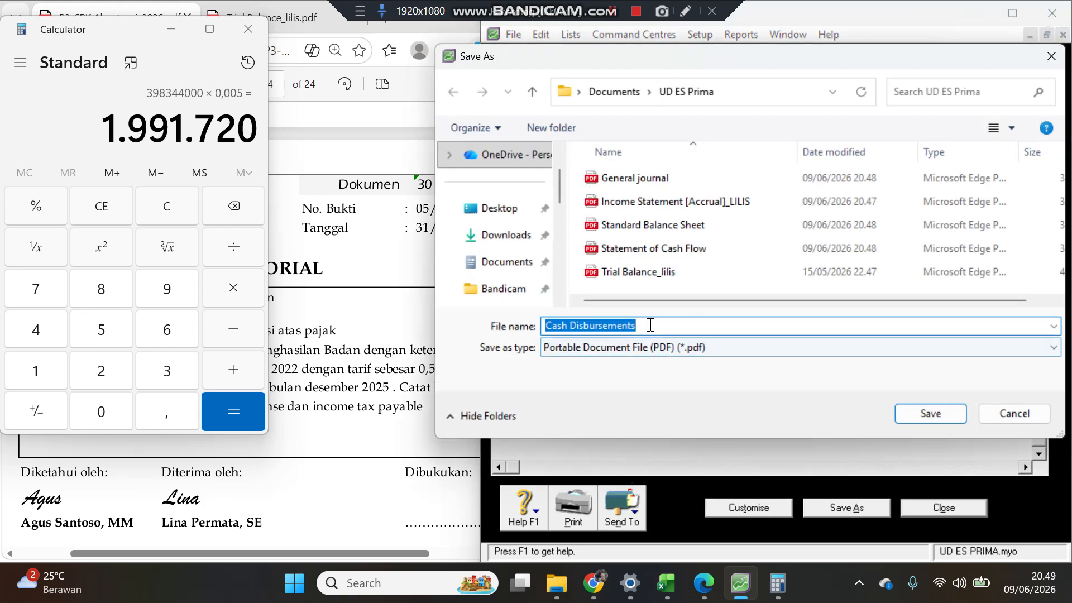
pyautogui.write('sales_journal')
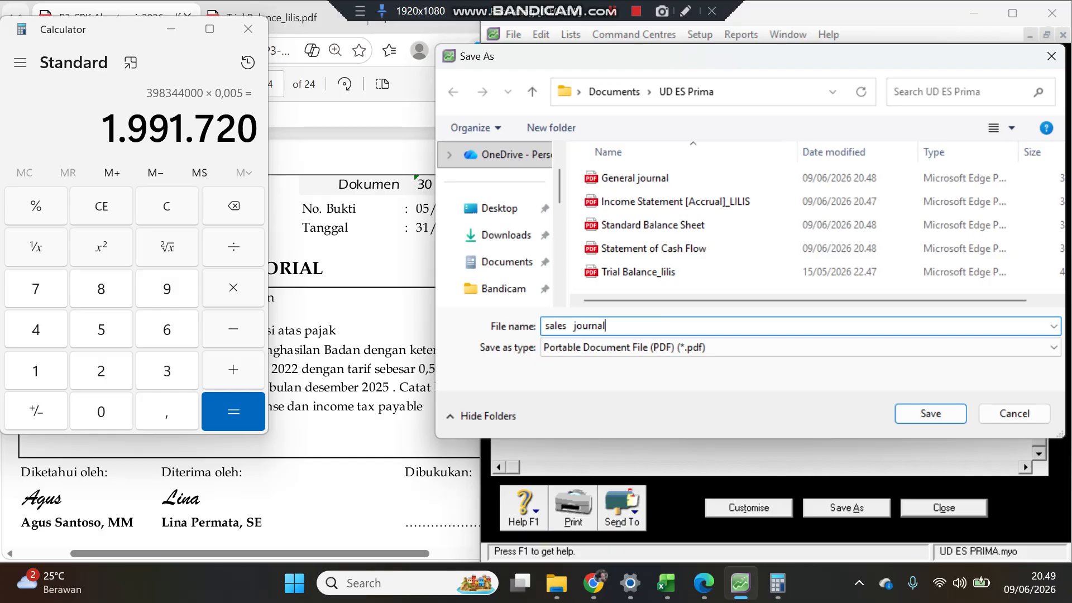
pyautogui.press('Return')
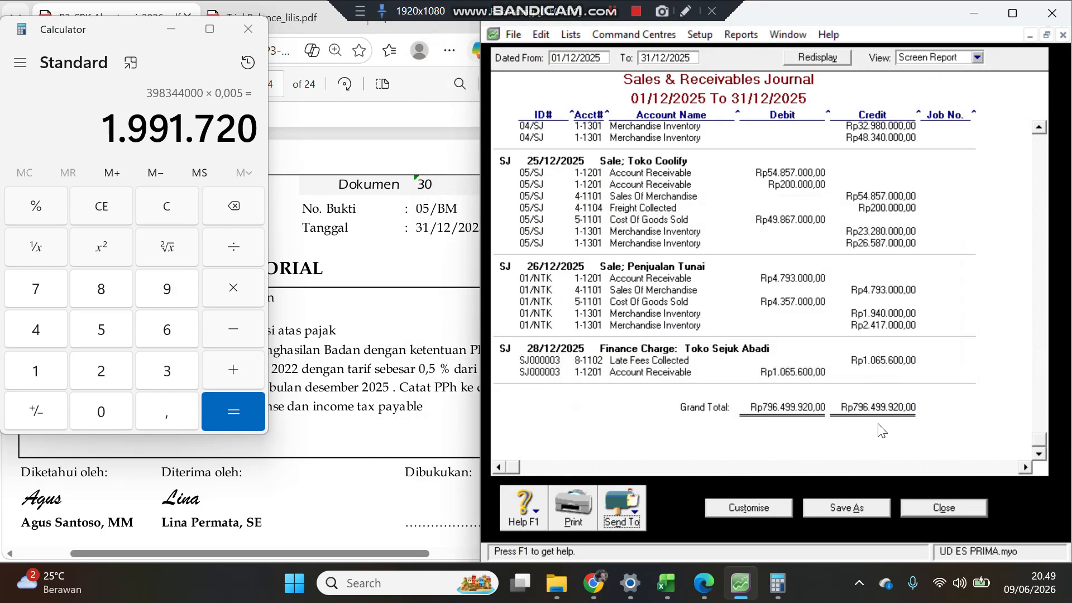
# Step: Close the sales journal and display the December 2025 transaction journal filtered to the Purchases source journal
pyautogui.click(950, 508)
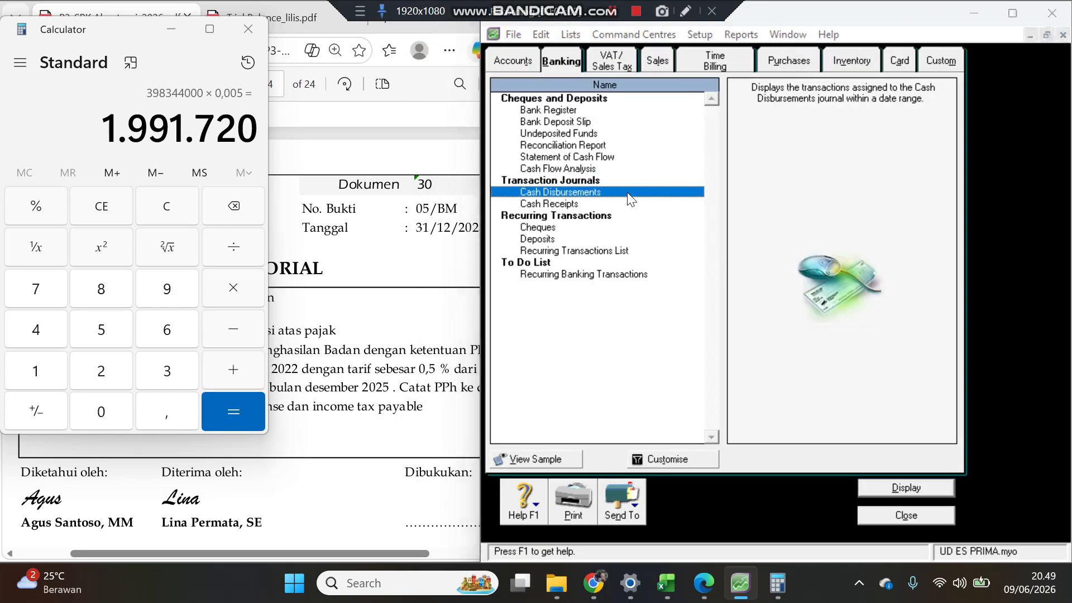
pyautogui.click(667, 458)
pyautogui.click(893, 304)
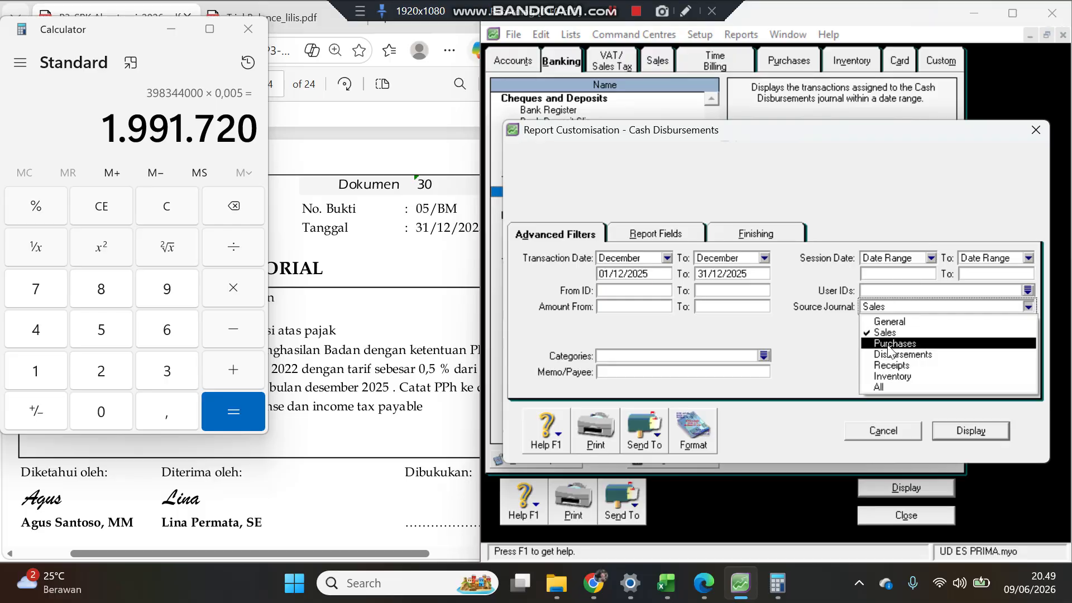
pyautogui.click(894, 342)
pyautogui.click(958, 430)
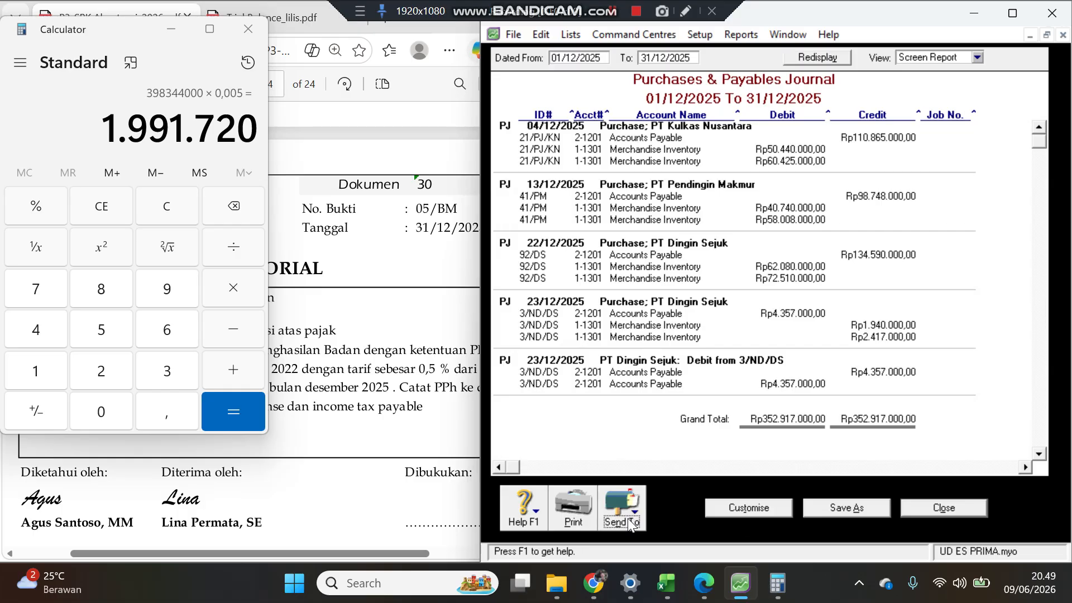
# Step: Export the purchases journal to PDF named Purchases journal
pyautogui.click(627, 518)
pyautogui.click(622, 474)
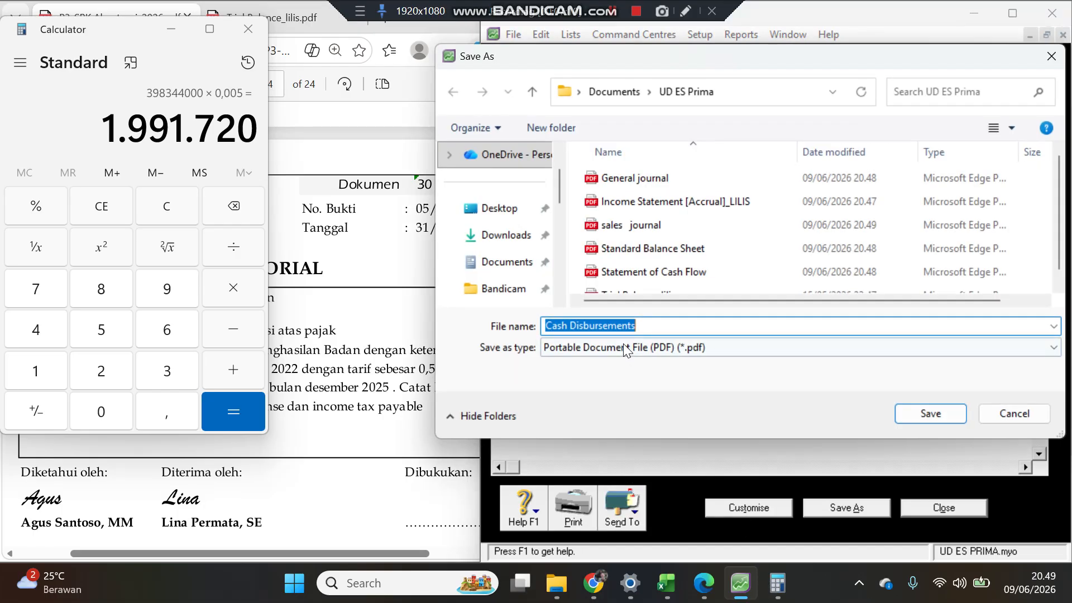
pyautogui.write('P')
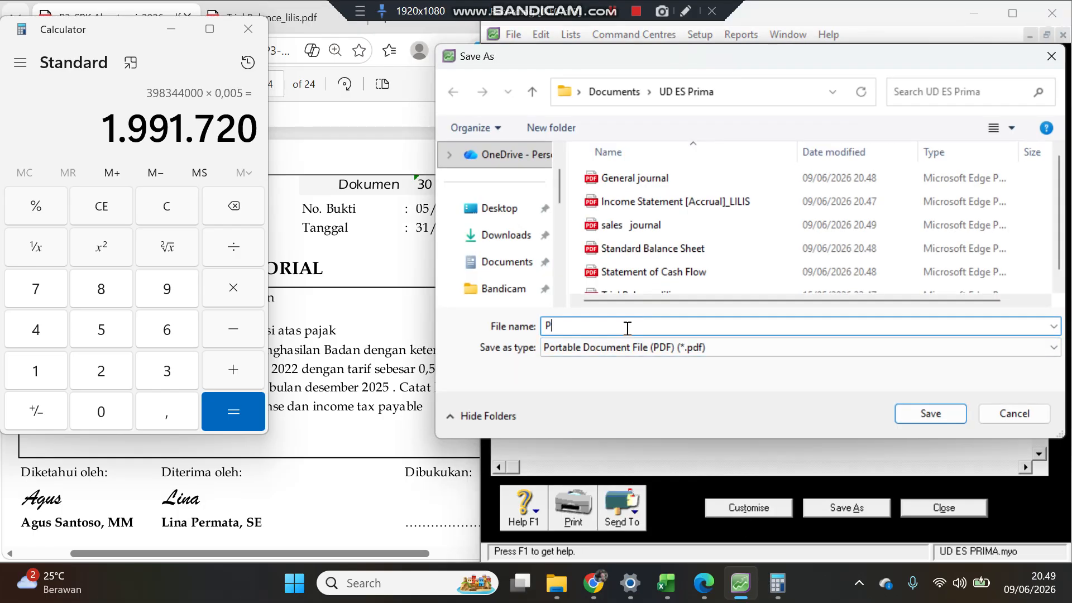
pyautogui.write('urchases journal')
pyautogui.press('Return')
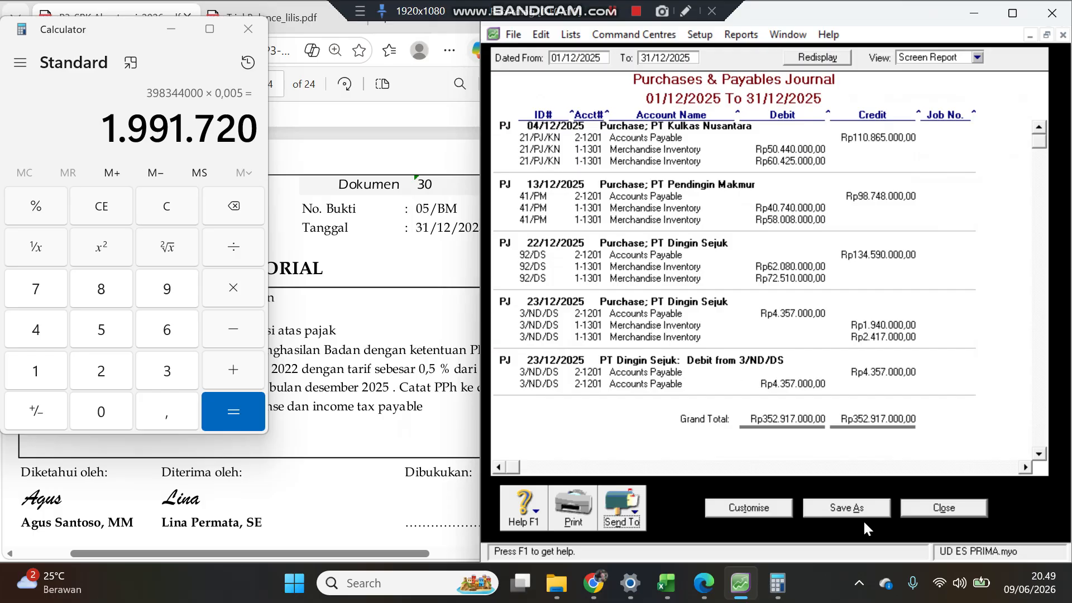
# Step: Close the purchases journal report and bring the memorial document PDF back into view
pyautogui.click(943, 507)
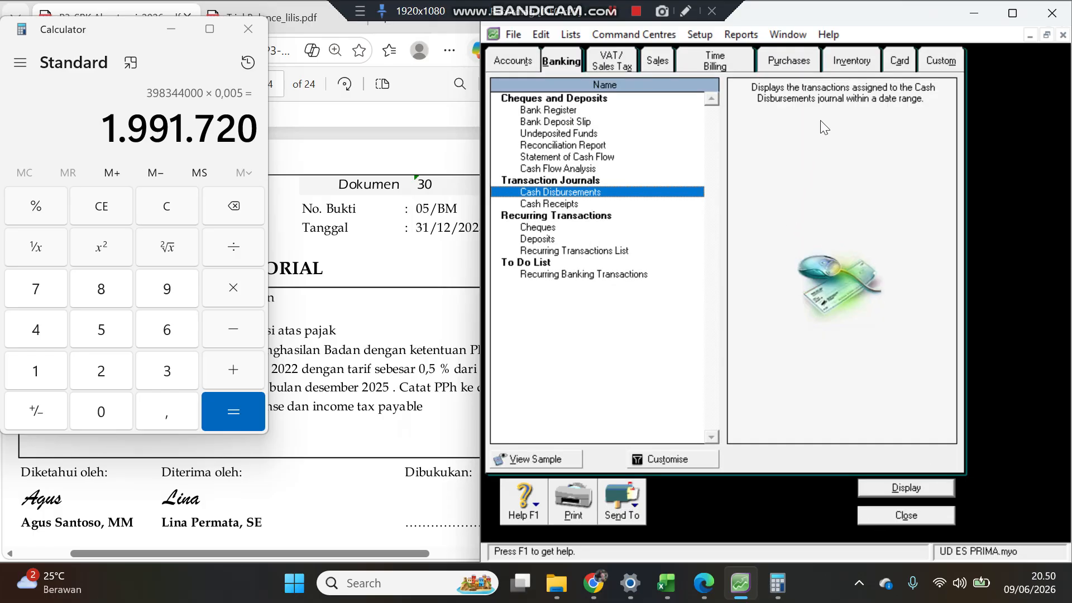
pyautogui.click(307, 276)
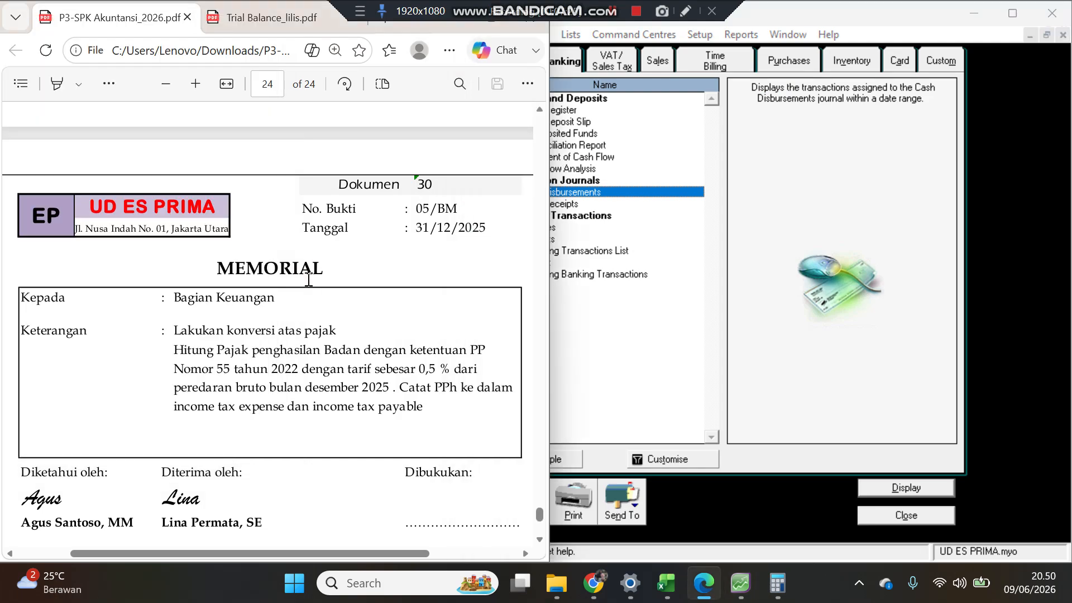